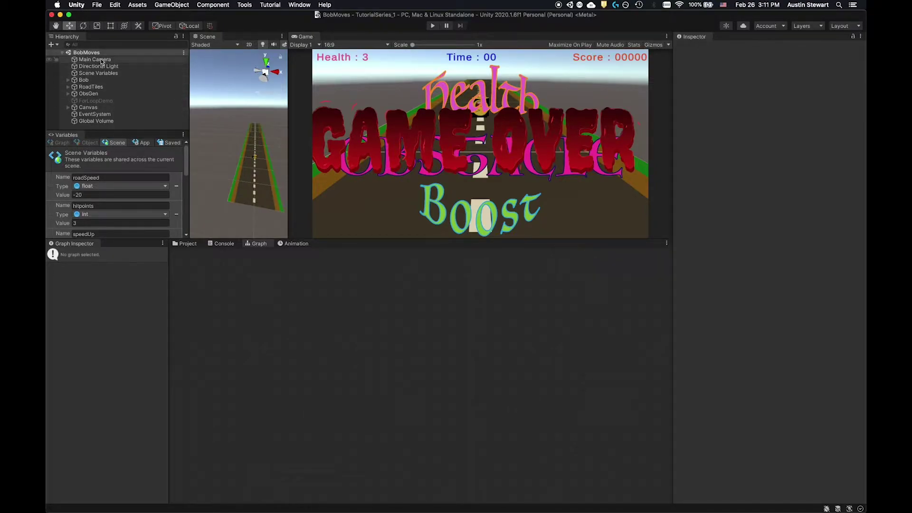
- Create a new scene and save it as Level1 in the project's Scenes folder inside Assets
{"action": "left_click", "coordinate": [97, 6]}
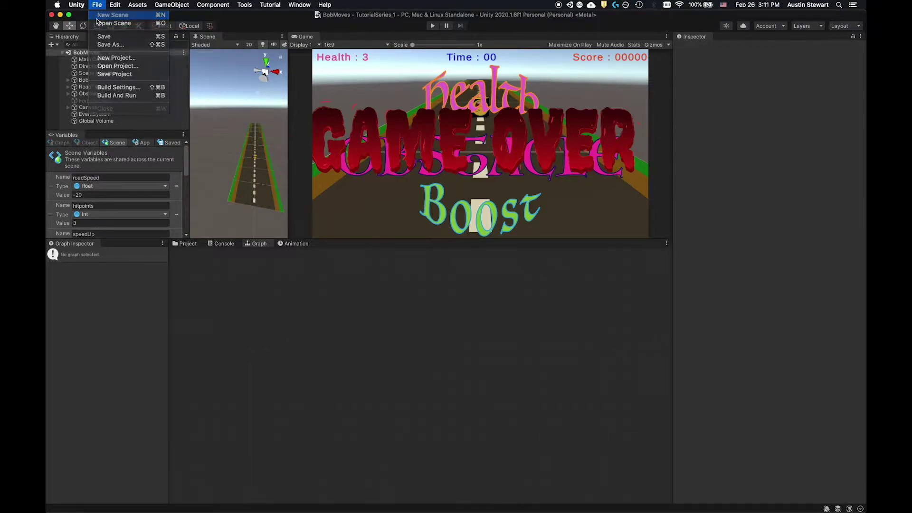
{"action": "left_click", "coordinate": [113, 15]}
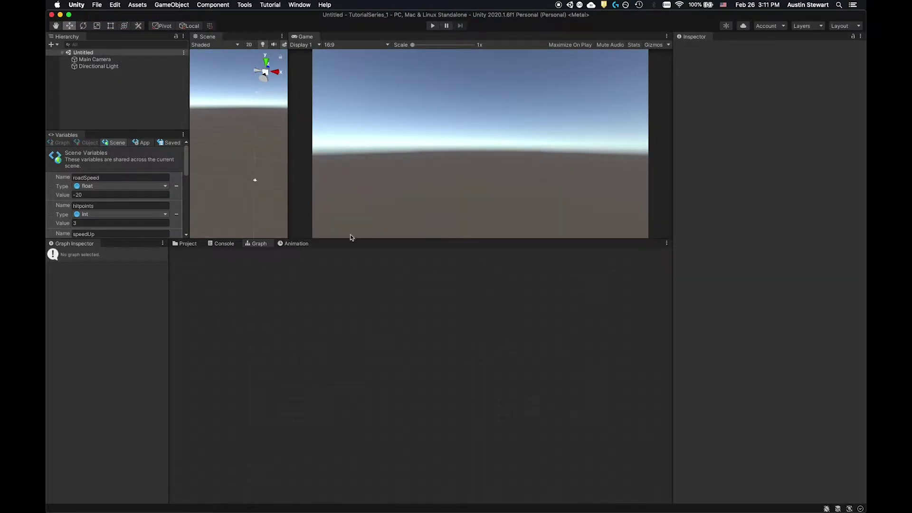
{"action": "key", "text": "super+s"}
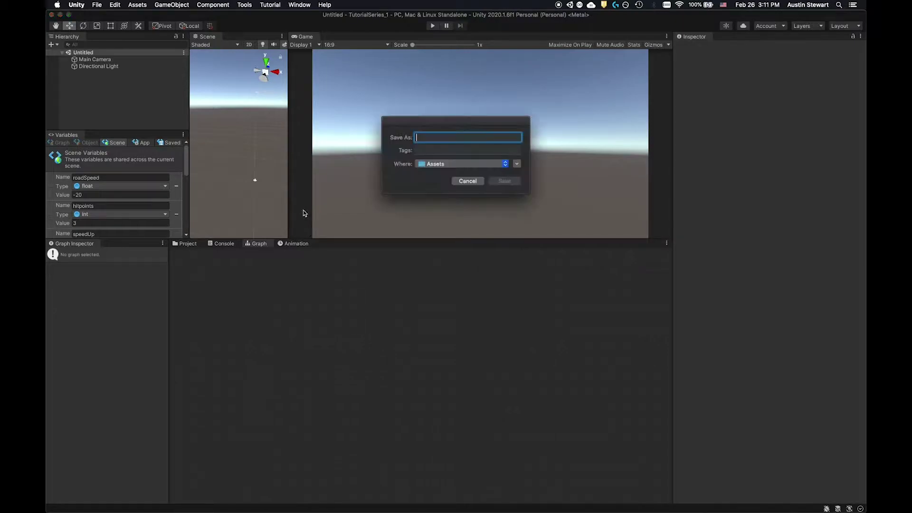
{"action": "type", "text": "Level1"}
{"action": "left_click", "coordinate": [499, 166]}
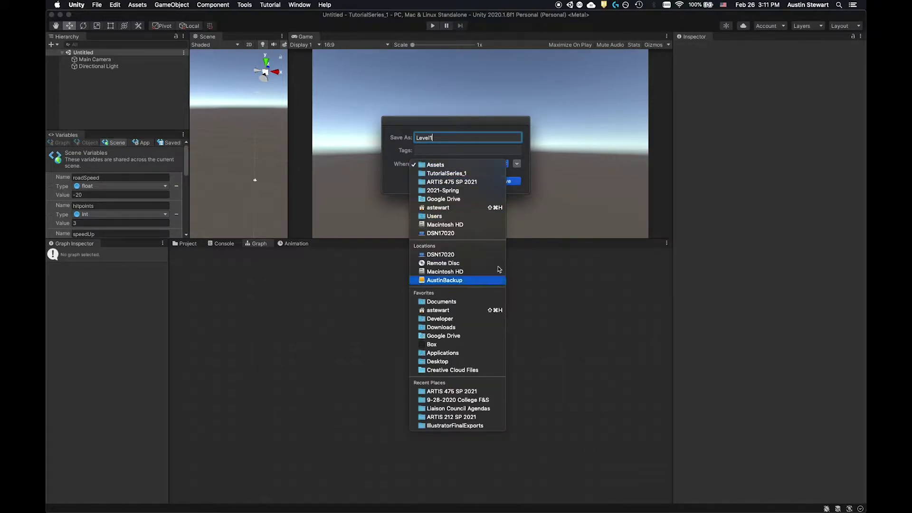
{"action": "left_click", "coordinate": [485, 165]}
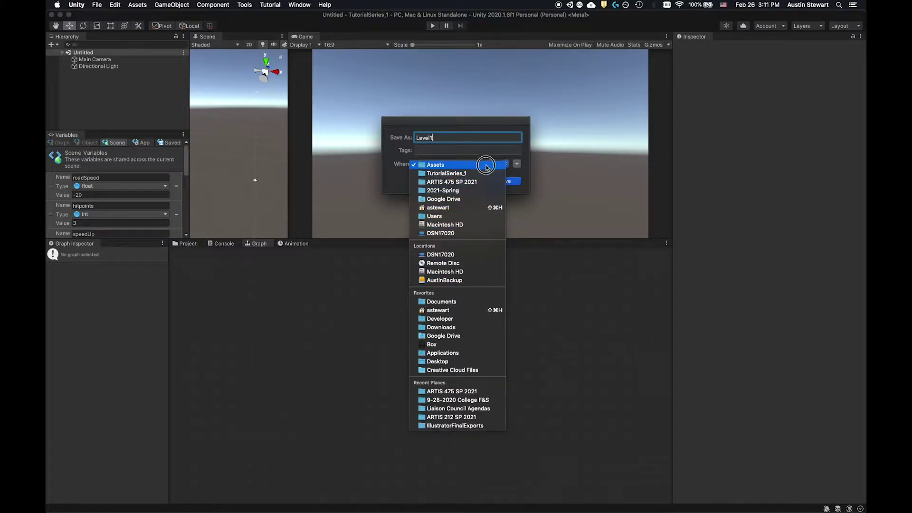
{"action": "left_click", "coordinate": [517, 164]}
{"action": "scroll", "coordinate": [589, 243], "scroll_direction": "down", "scroll_amount": 10}
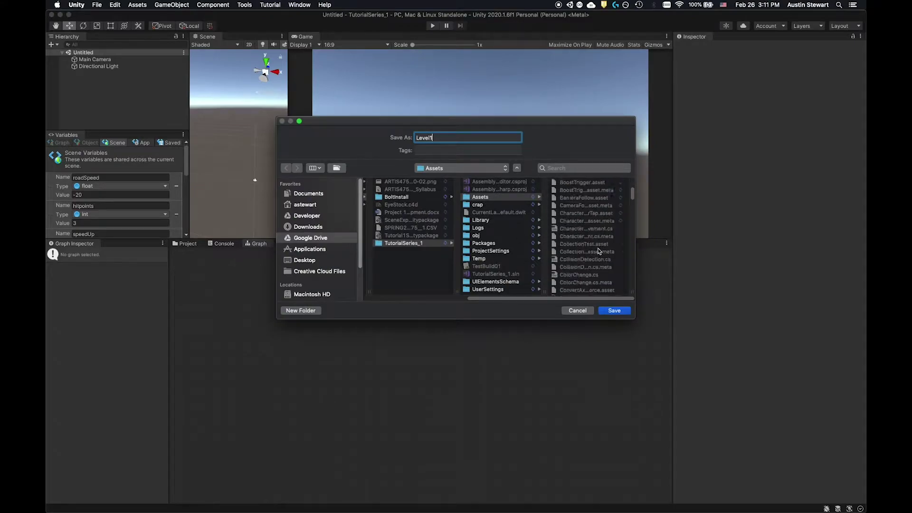
{"action": "left_click", "coordinate": [567, 243]}
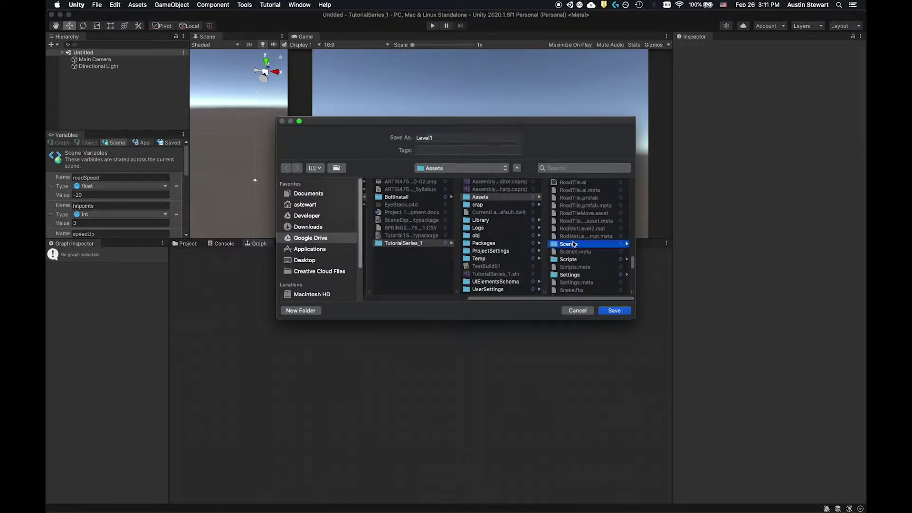
{"action": "left_click", "coordinate": [615, 311]}
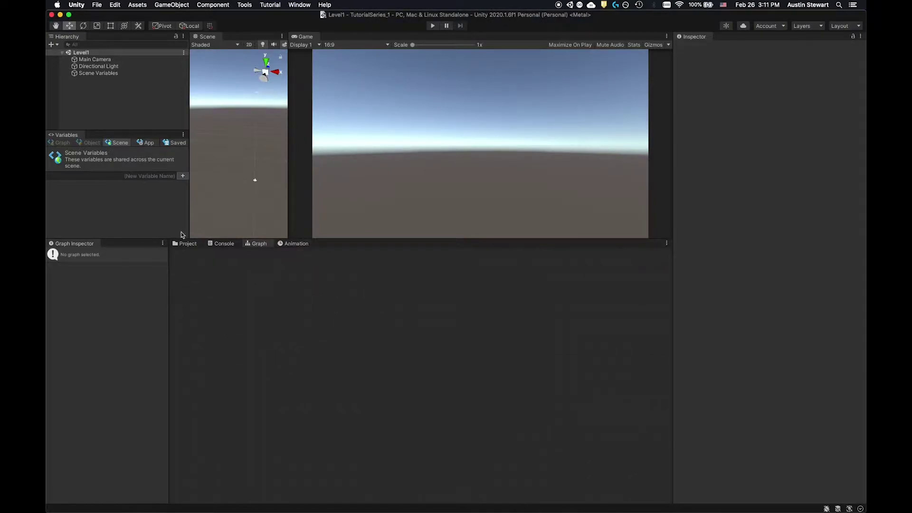
- Add a 3D plane to the scene and apply the RoadMat material from the Assets folder to it
{"action": "left_click", "coordinate": [186, 245]}
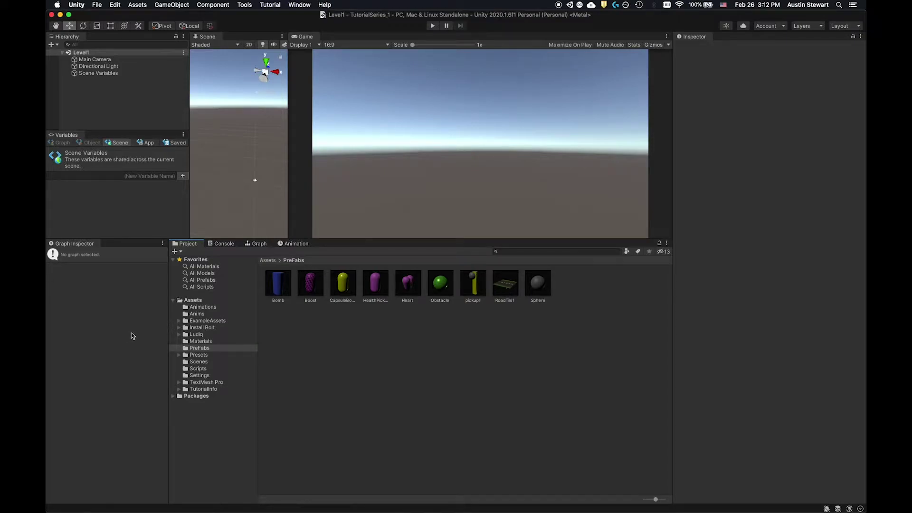
{"action": "left_click", "coordinate": [203, 300]}
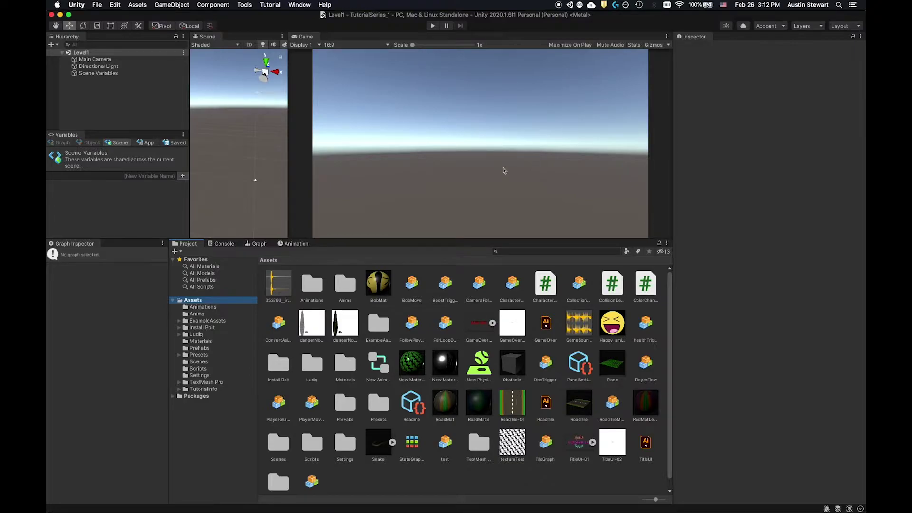
{"action": "left_click", "coordinate": [51, 44]}
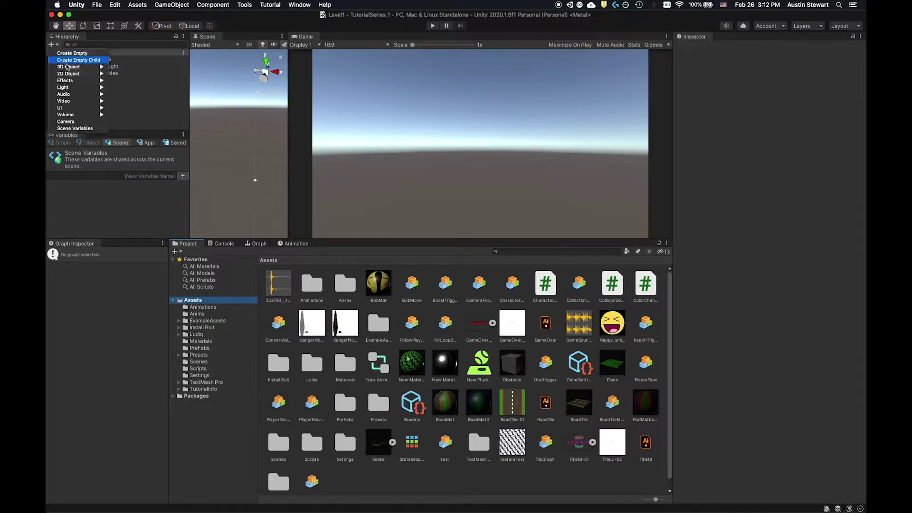
{"action": "mouse_move", "coordinate": [72, 67]}
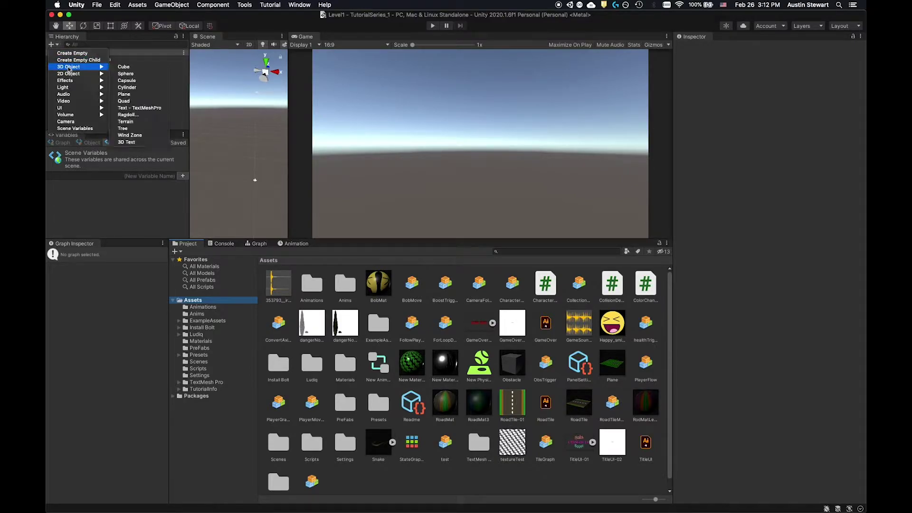
{"action": "left_click", "coordinate": [124, 94]}
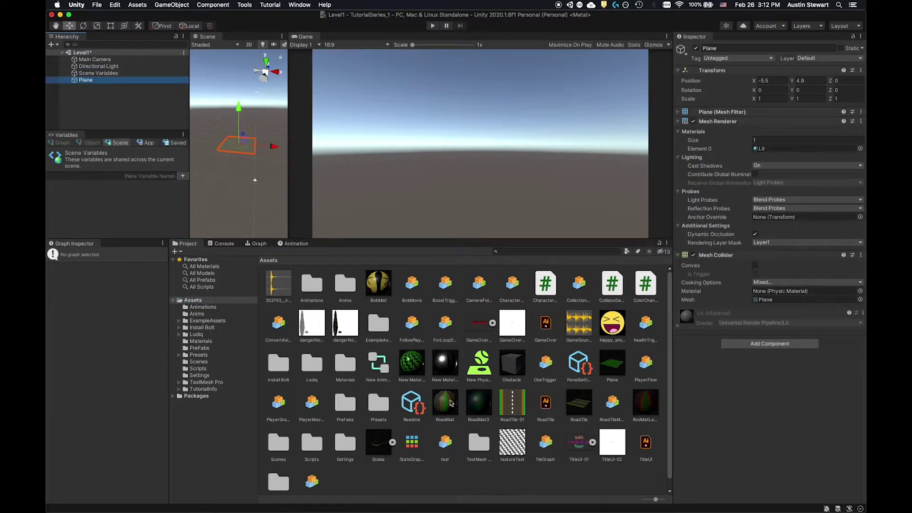
{"action": "left_click_drag", "start_coordinate": [447, 403], "coordinate": [237, 148]}
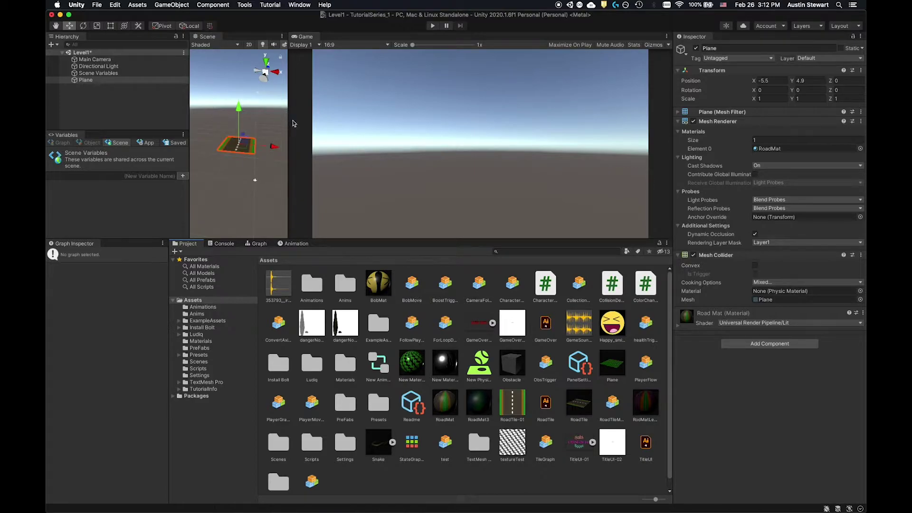
- Enlarge the Scene view and reset the plane's transform to the origin
{"action": "left_click_drag", "start_coordinate": [288, 121], "coordinate": [407, 129]}
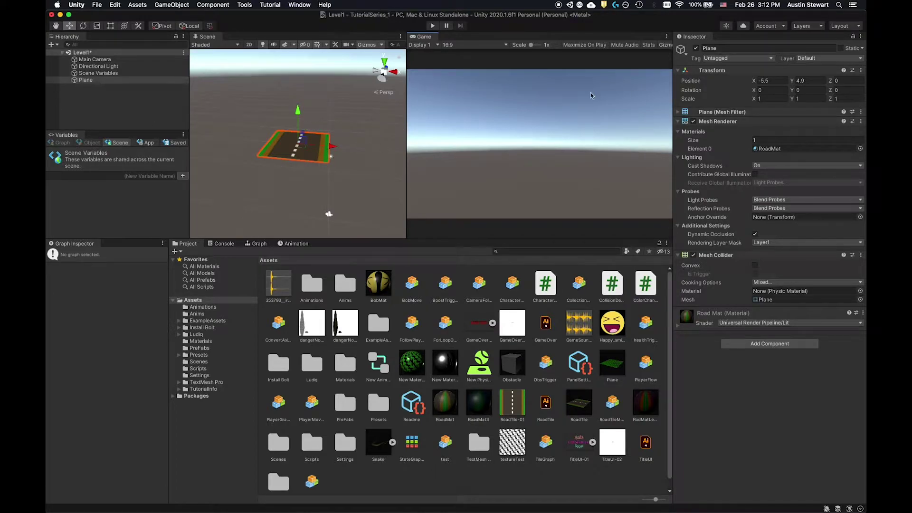
{"action": "left_click", "coordinate": [860, 70]}
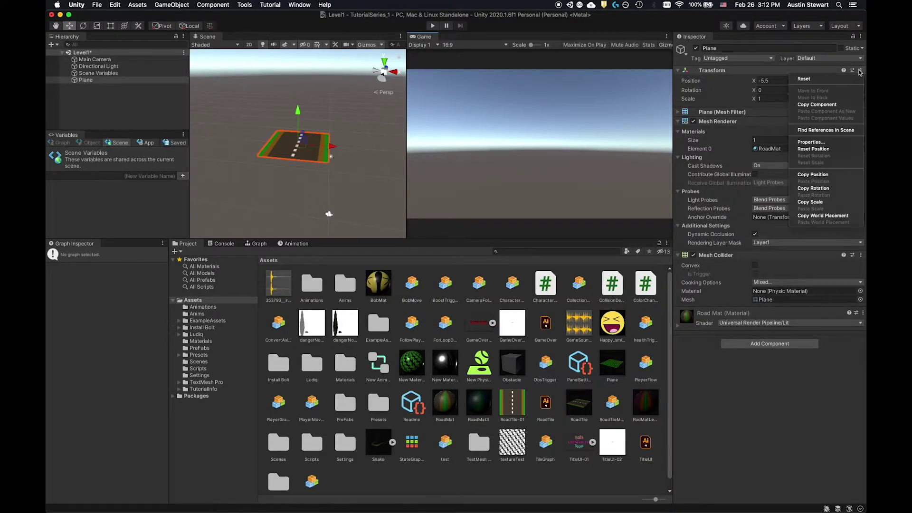
{"action": "left_click", "coordinate": [804, 79]}
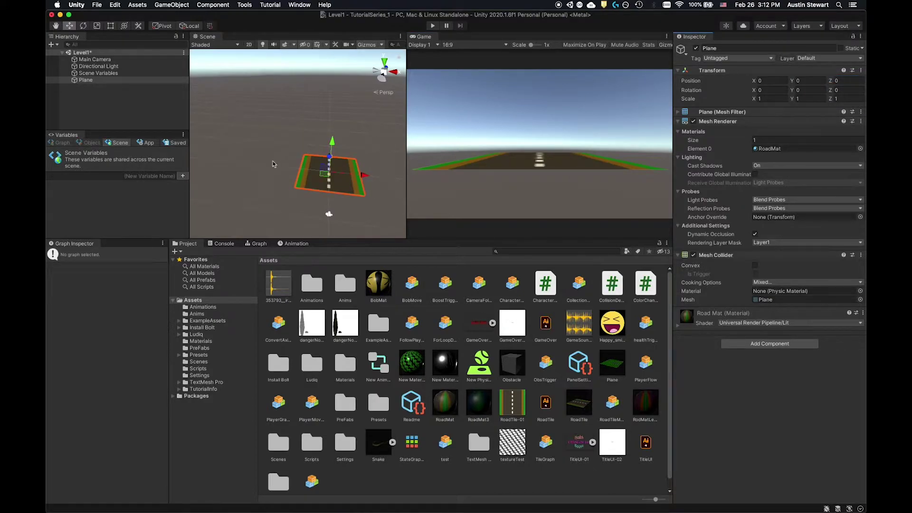
- Raise the Main Camera to a Y position of 2.92 and tilt it to an X rotation of 13.22
{"action": "left_click", "coordinate": [95, 60]}
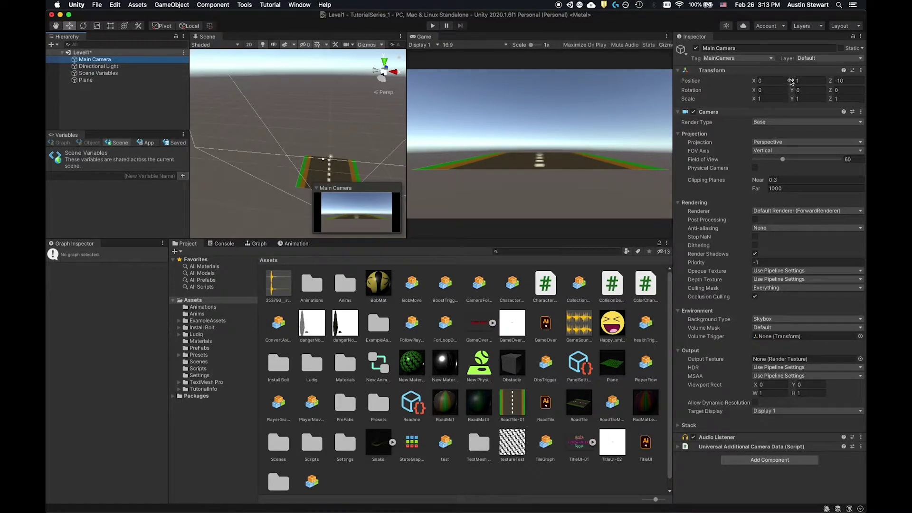
{"action": "left_click_drag", "start_coordinate": [792, 82], "coordinate": [818, 83]}
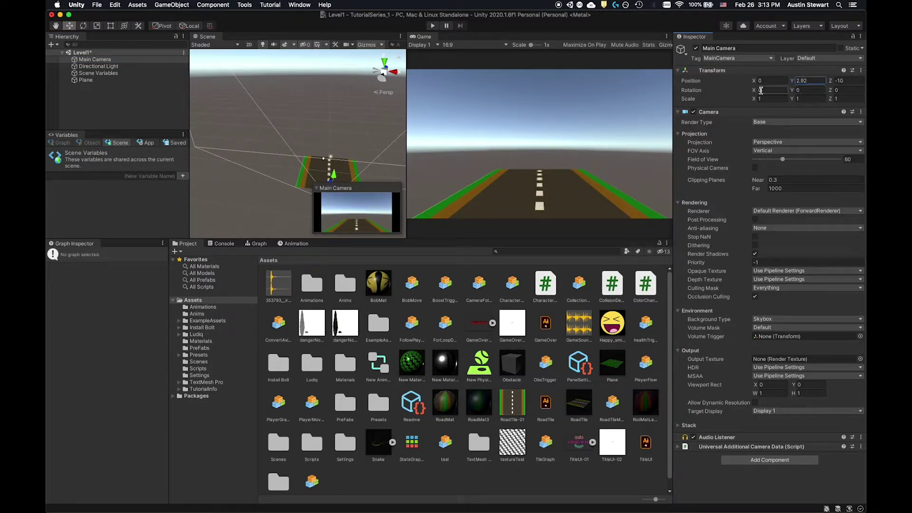
{"action": "left_click_drag", "start_coordinate": [757, 92], "coordinate": [852, 62]}
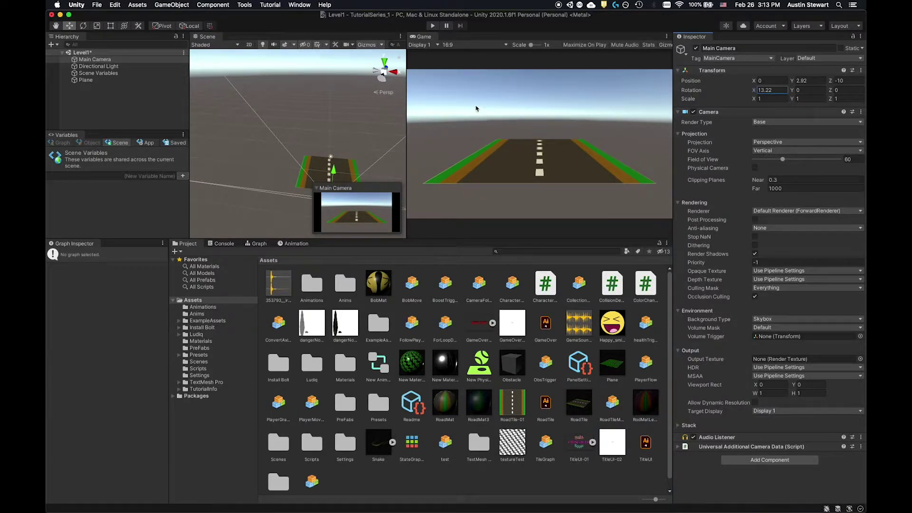
- Place the pickup1 prefab from the PreFabs folder into the scene over the road plane
{"action": "left_click", "coordinate": [327, 164]}
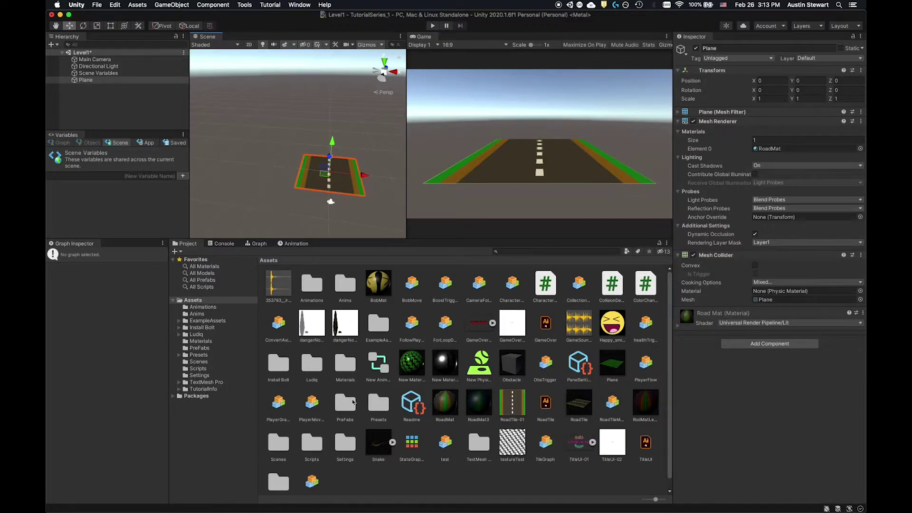
{"action": "left_click", "coordinate": [195, 348]}
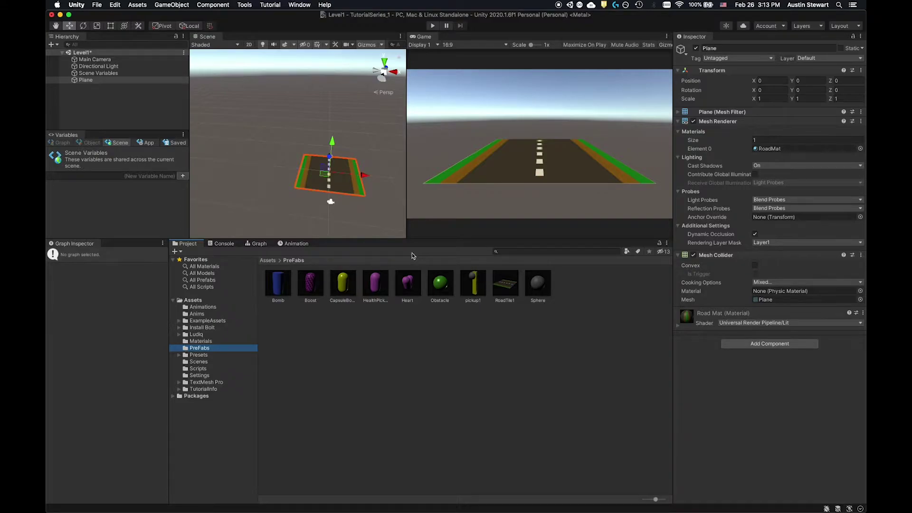
{"action": "left_click_drag", "start_coordinate": [474, 287], "coordinate": [330, 142]}
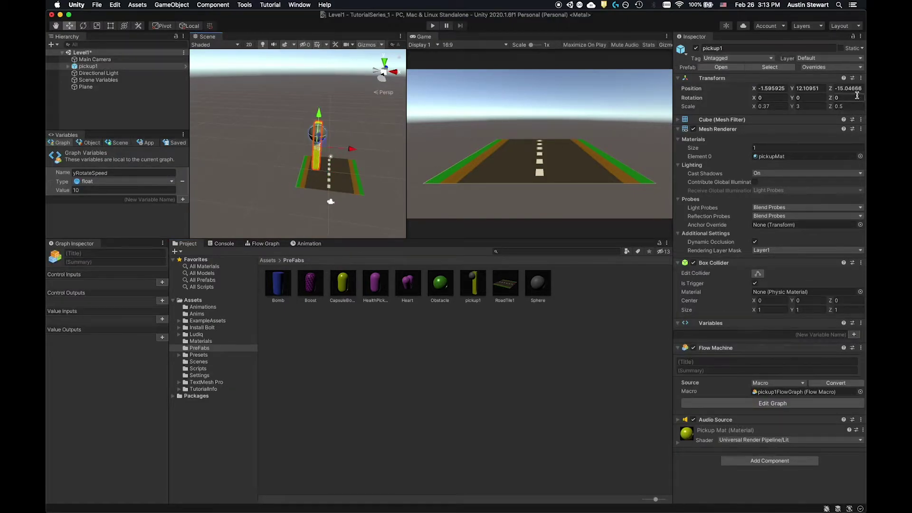
- Try resetting the whole transform of the pickup1 object, and undo the reset
{"action": "left_click", "coordinate": [861, 78]}
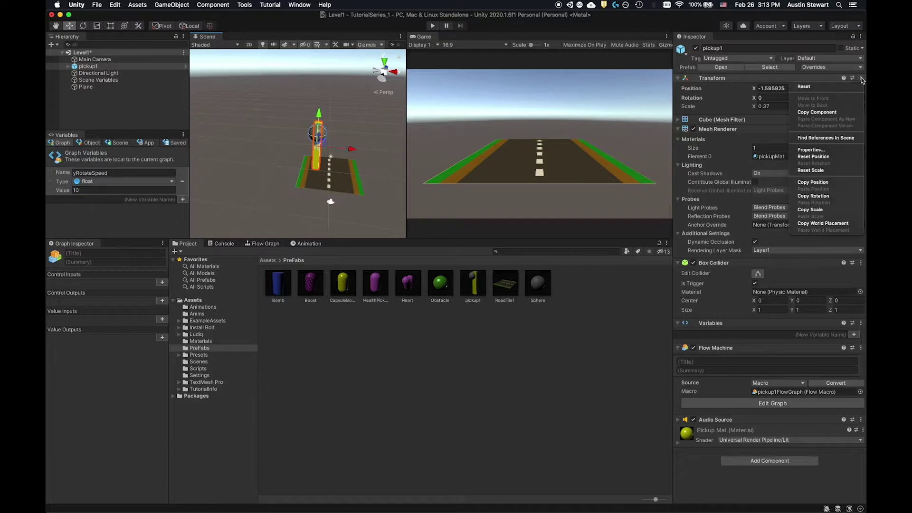
{"action": "left_click", "coordinate": [807, 88]}
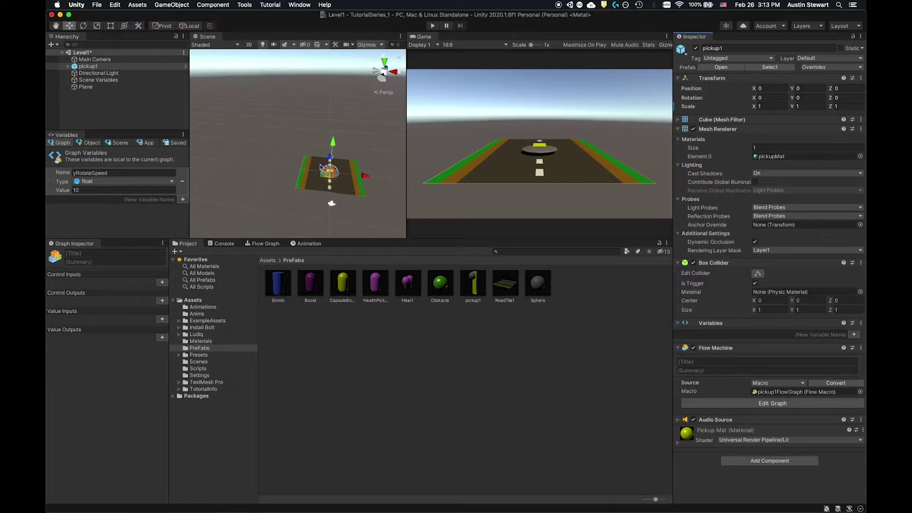
{"action": "scroll", "coordinate": [347, 211], "scroll_direction": "up", "scroll_amount": 5}
{"action": "scroll", "coordinate": [360, 210], "scroll_direction": "down", "scroll_amount": 3}
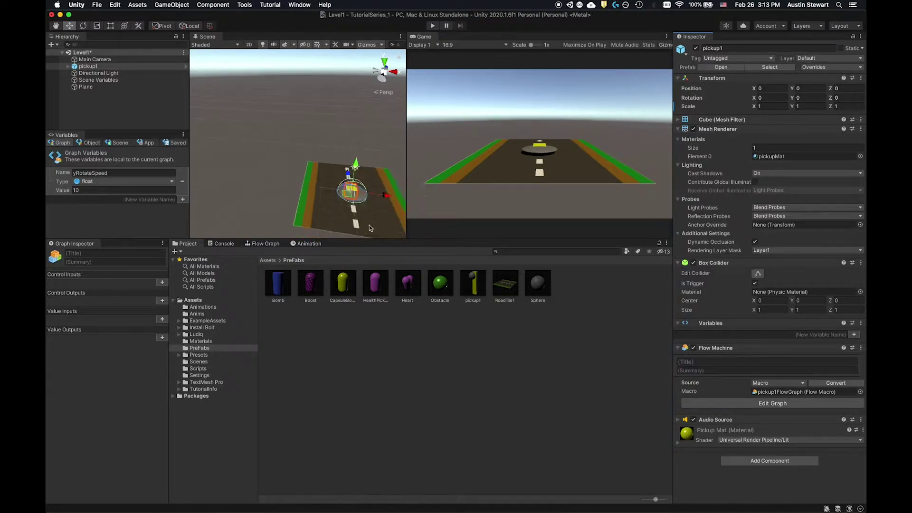
{"action": "key", "text": "ctrl+z"}
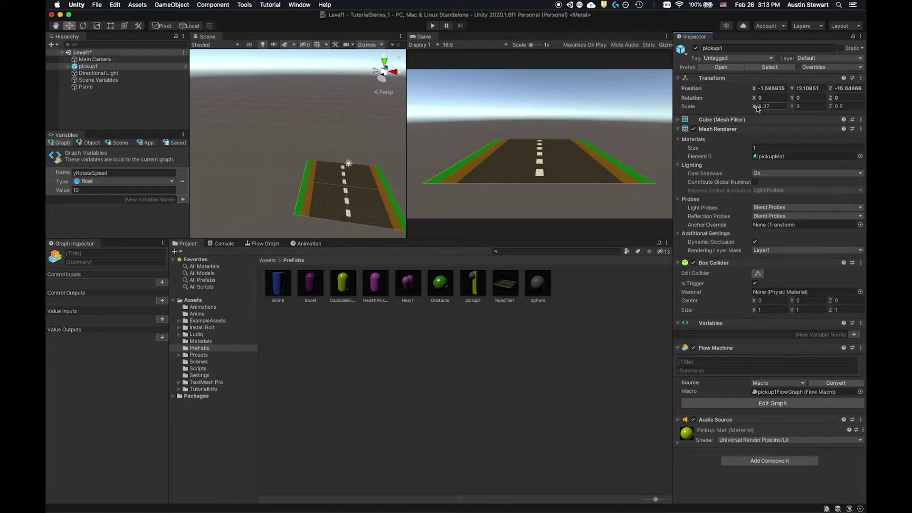
- Set the pickup1 object's position to X 0, Y 0, Z 0, and raise it above the road to Y 1.43
{"action": "left_click", "coordinate": [766, 88]}
{"action": "type", "text": "0"}
{"action": "key", "text": "Tab"}
{"action": "type", "text": "12.0000"}
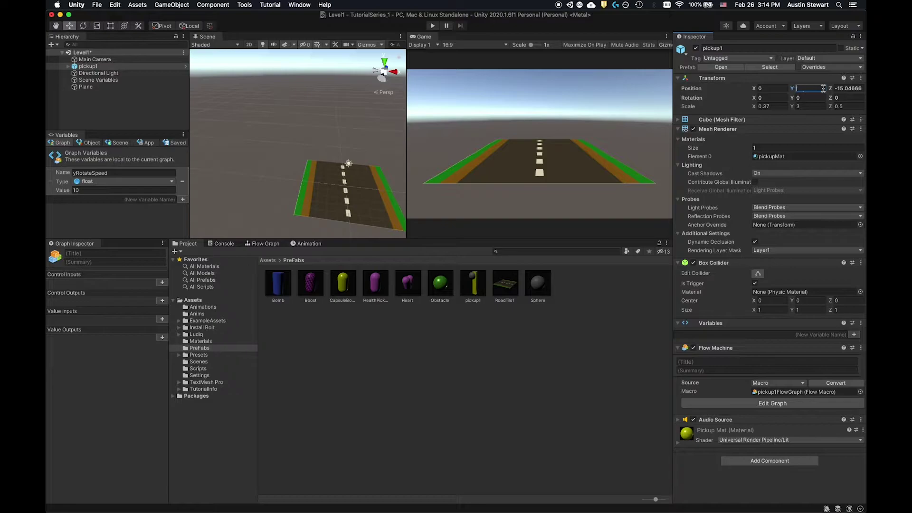
{"action": "key", "text": "Tab"}
{"action": "type", "text": "0"}
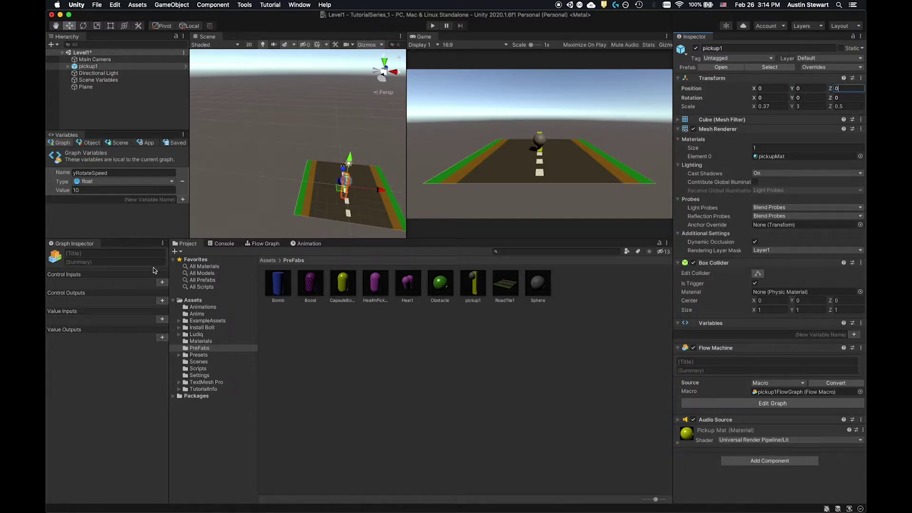
{"action": "scroll", "coordinate": [336, 189], "scroll_direction": "up", "scroll_amount": 2}
{"action": "left_click_drag", "start_coordinate": [363, 169], "coordinate": [368, 163]}
- Run the scene to test the pickup's rotation, examine the Rotate Y and Player Collision groups in its flow graph, and stop play
{"action": "left_click", "coordinate": [433, 26]}
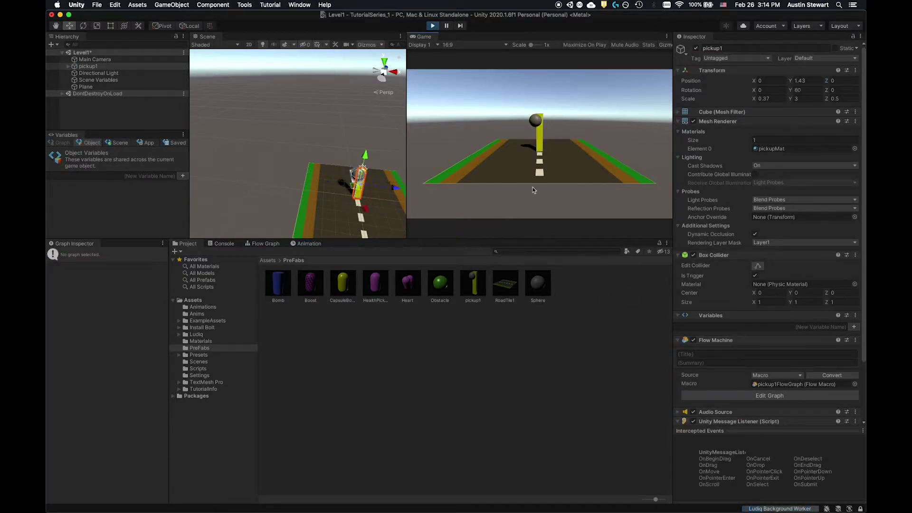
{"action": "left_click", "coordinate": [755, 397]}
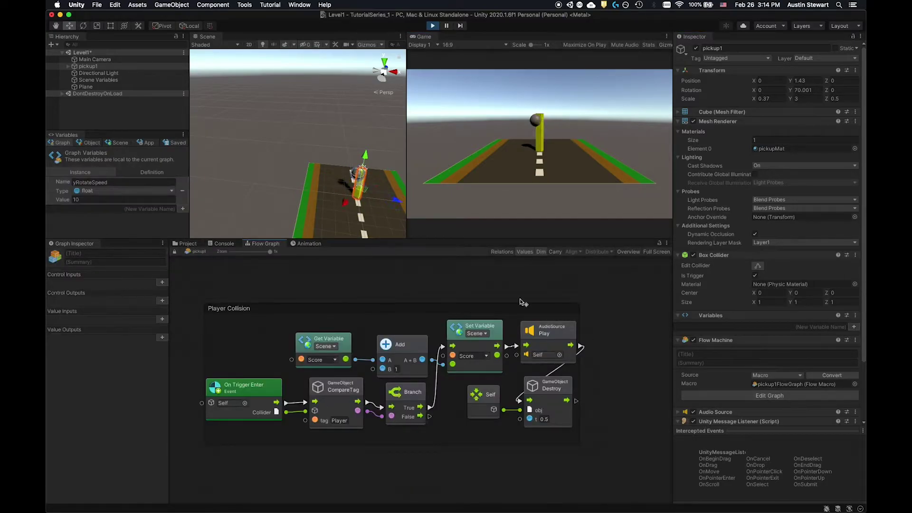
{"action": "scroll", "coordinate": [433, 342], "scroll_direction": "down", "scroll_amount": 3}
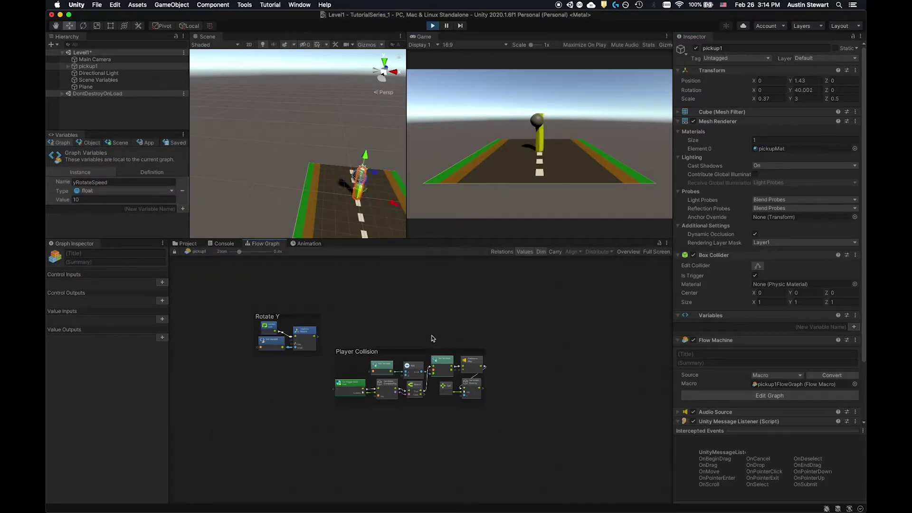
{"action": "scroll", "coordinate": [217, 322], "scroll_direction": "up", "scroll_amount": 3}
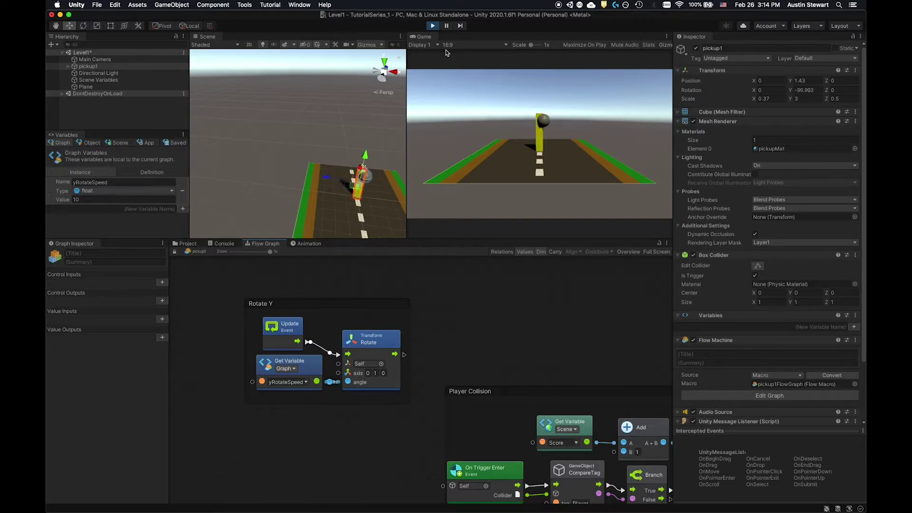
{"action": "left_click", "coordinate": [432, 26]}
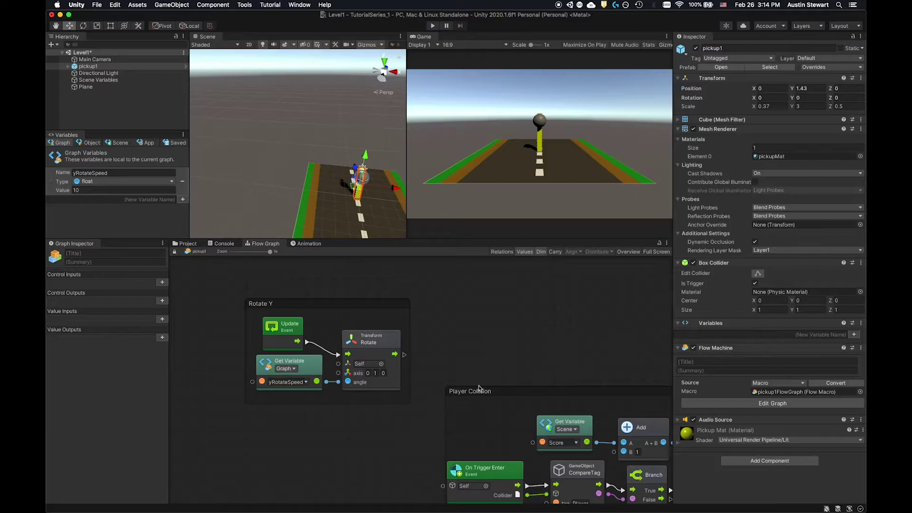
- Save the Level1 scene and bring the PreFabs folder's contents back into view
{"action": "key", "text": "alt"}
{"action": "left_click", "coordinate": [187, 242]}
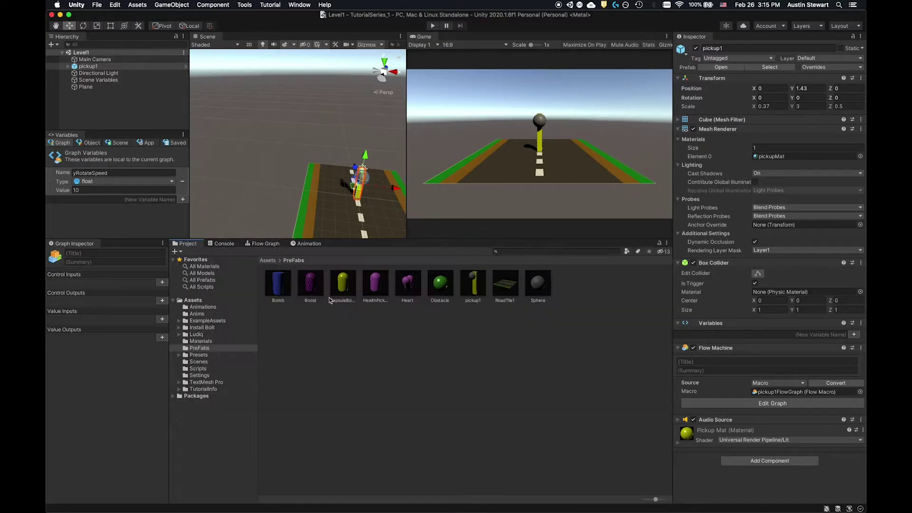
- Bring the Scenes folder's contents into view and select the Level1 scene asset
{"action": "left_click", "coordinate": [191, 300]}
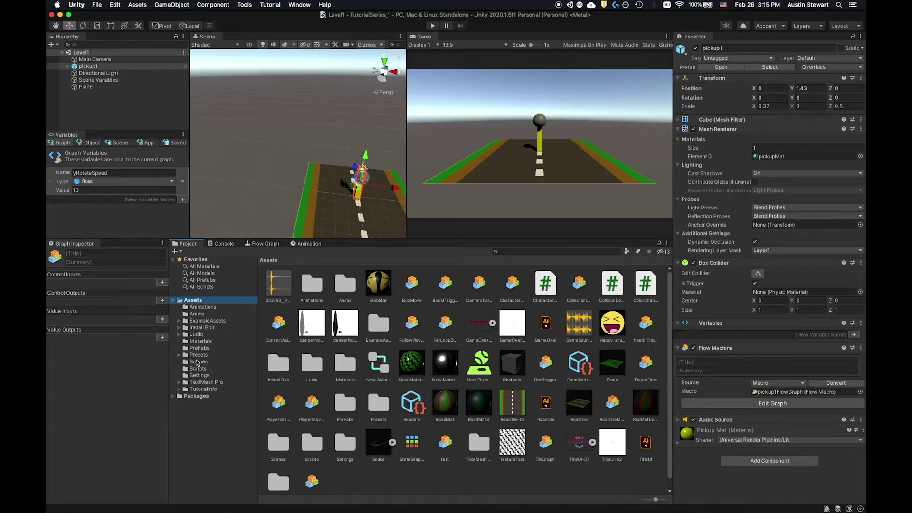
{"action": "left_click", "coordinate": [197, 362]}
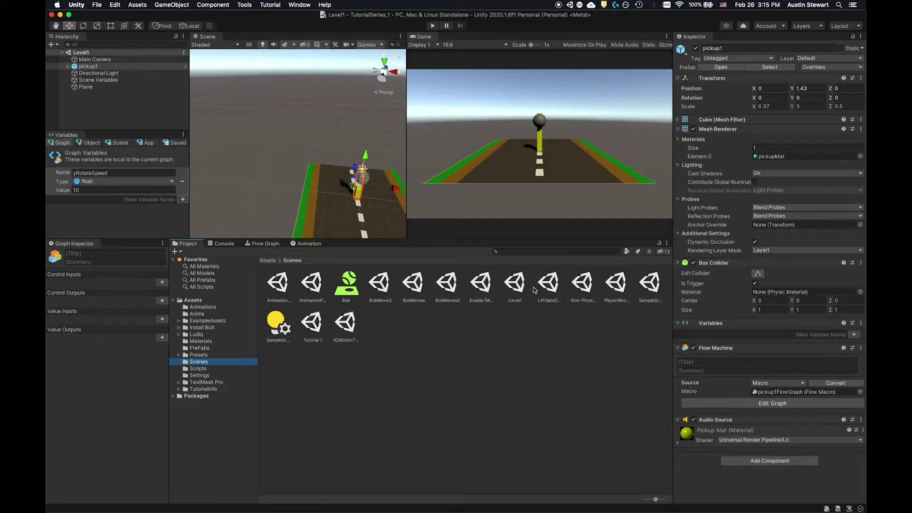
{"action": "left_click", "coordinate": [517, 287]}
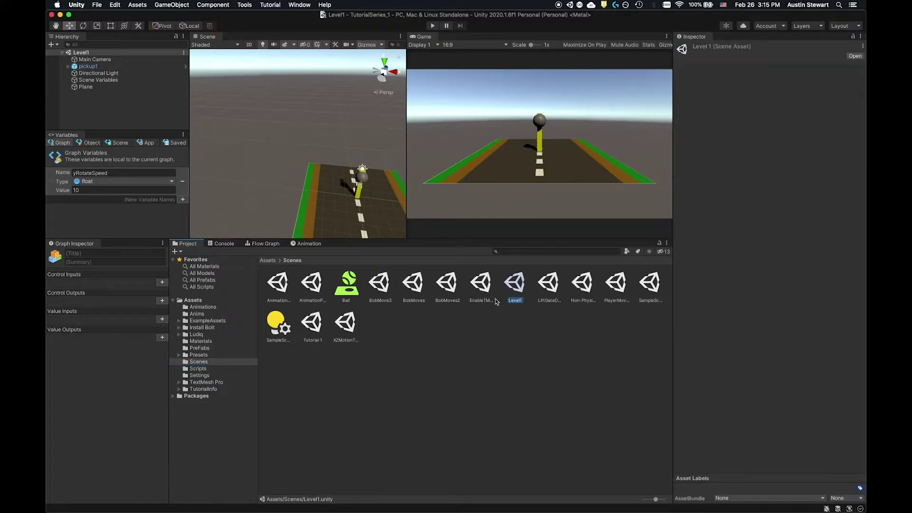
{"action": "right_click", "coordinate": [520, 284]}
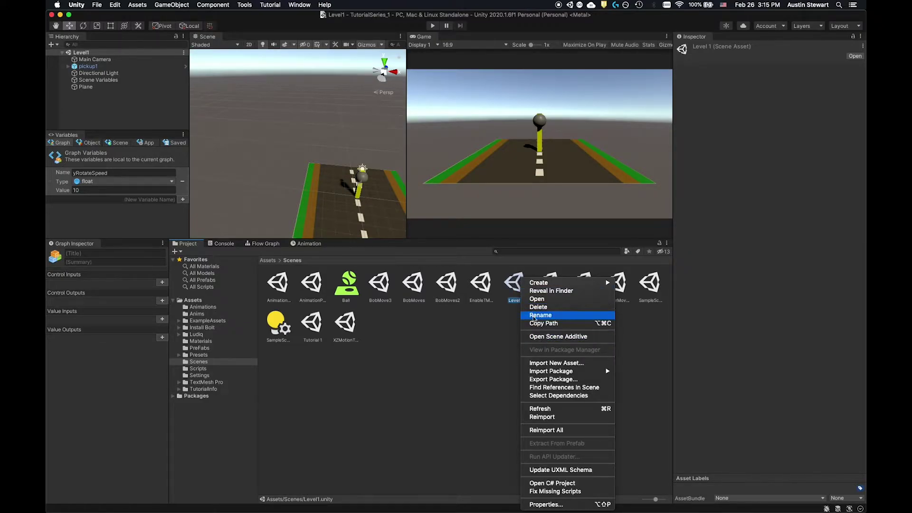
{"action": "left_click", "coordinate": [486, 356]}
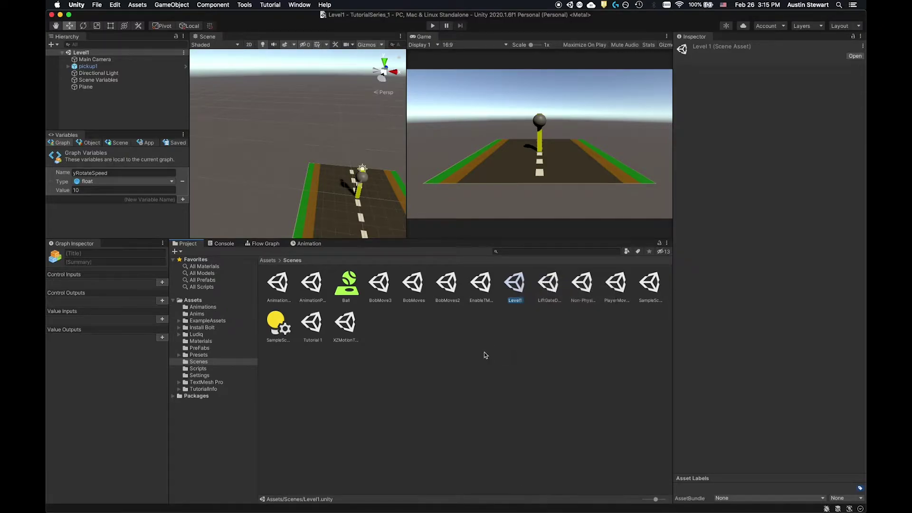
- Save a copy of the current scene as Level2 in the project's Assets/Scenes folder
{"action": "left_click", "coordinate": [96, 5]}
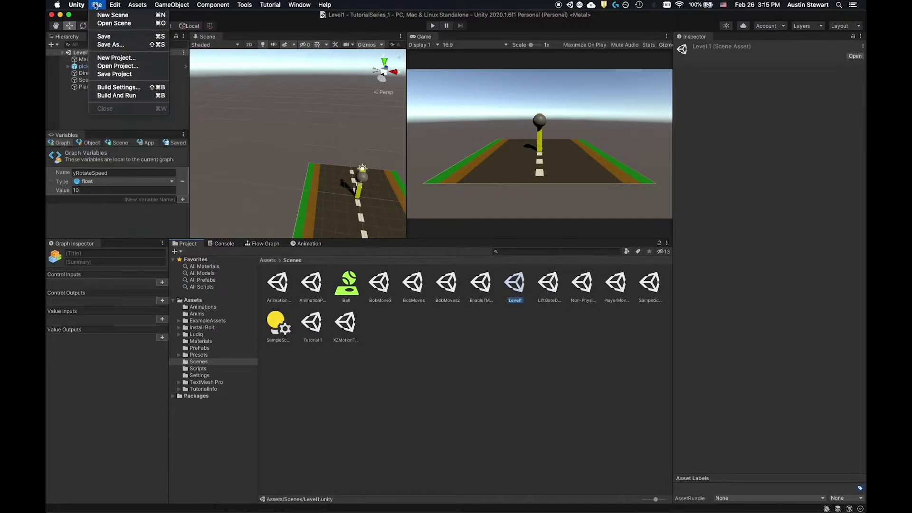
{"action": "left_click", "coordinate": [110, 44]}
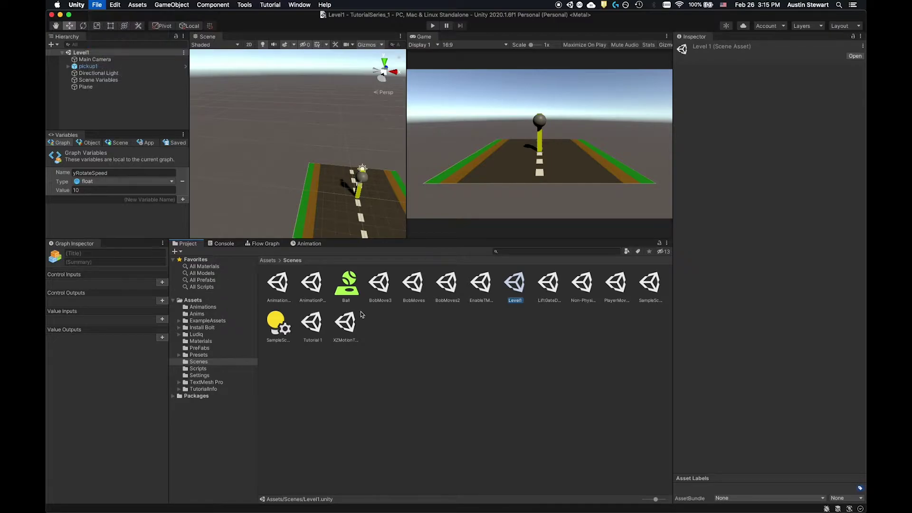
{"action": "type", "text": "Level2"}
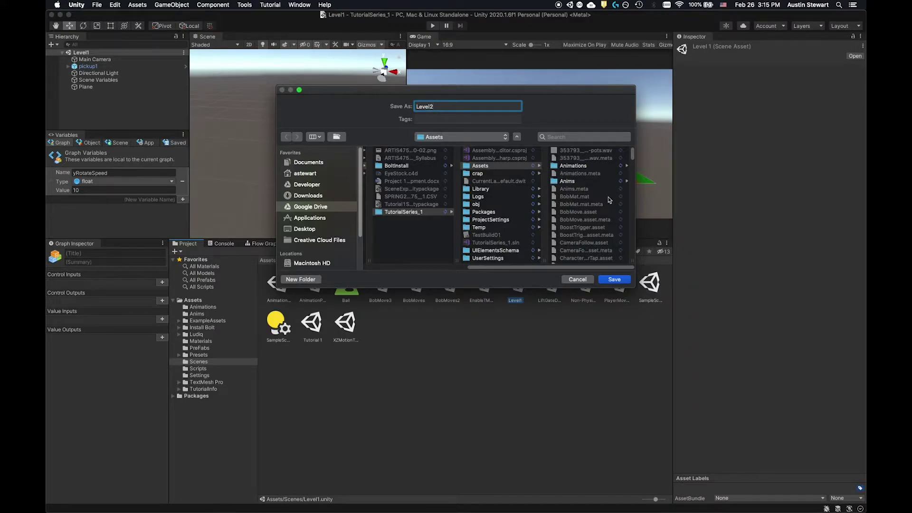
{"action": "scroll", "coordinate": [609, 200], "scroll_direction": "down", "scroll_amount": 10}
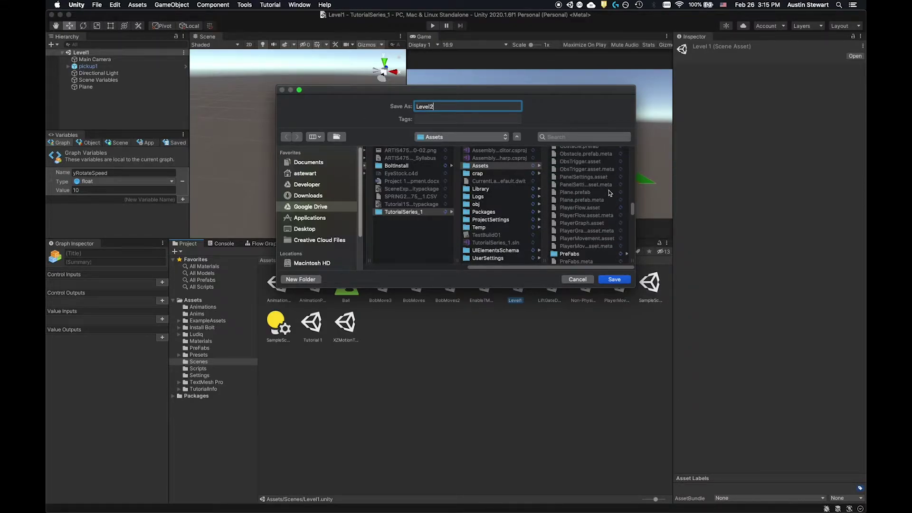
{"action": "scroll", "coordinate": [610, 192], "scroll_direction": "down", "scroll_amount": 3}
{"action": "left_click", "coordinate": [565, 180]}
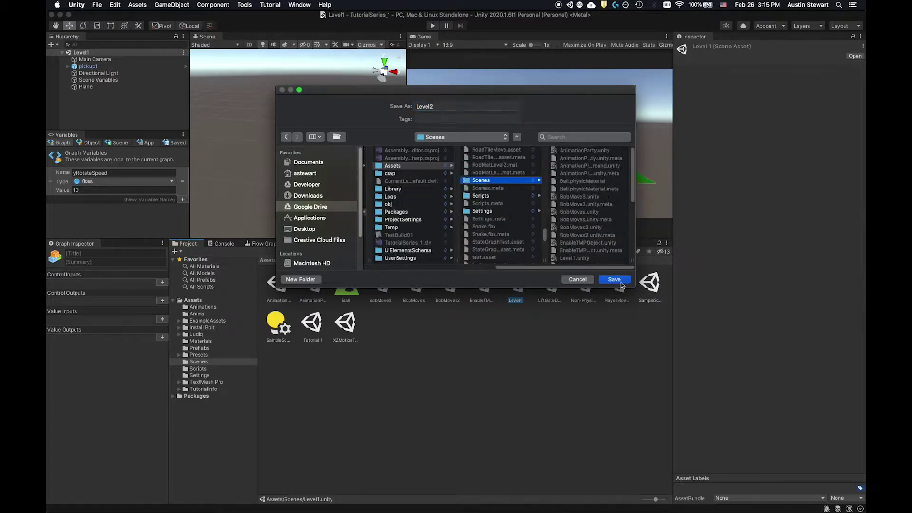
{"action": "left_click", "coordinate": [616, 279]}
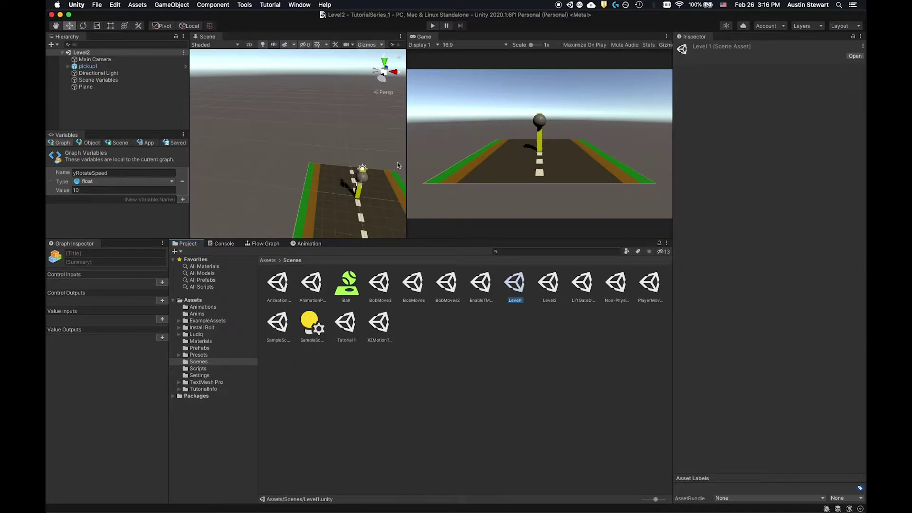
- Apply the planeMat material from the Materials folder to the Sphere child of pickup1
{"action": "left_click", "coordinate": [358, 189]}
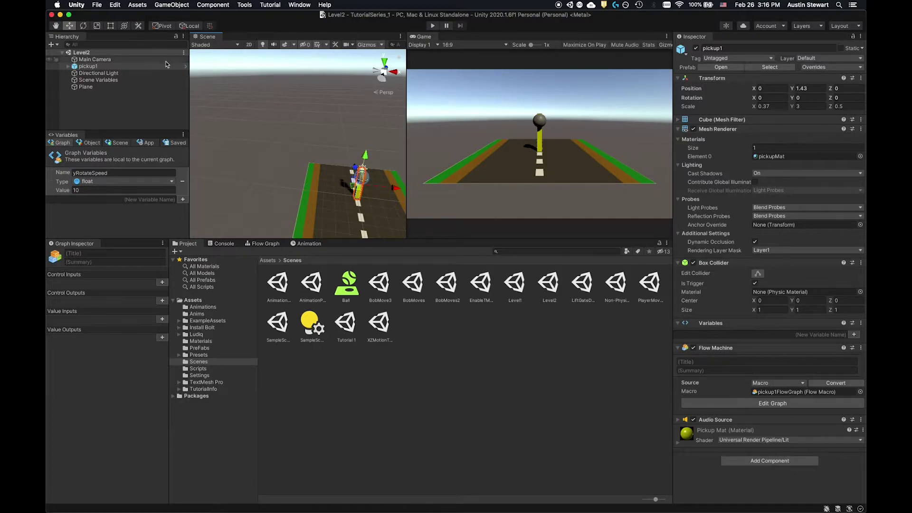
{"action": "left_click", "coordinate": [68, 66]}
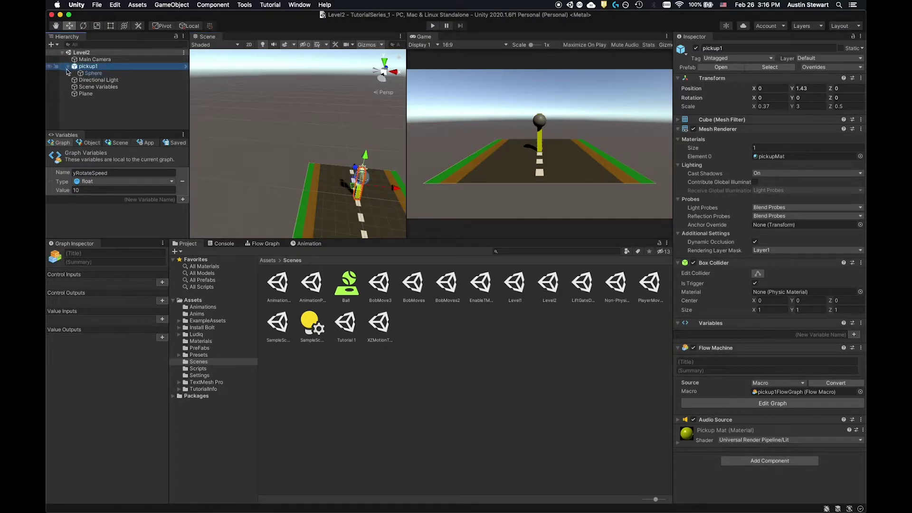
{"action": "left_click", "coordinate": [96, 74]}
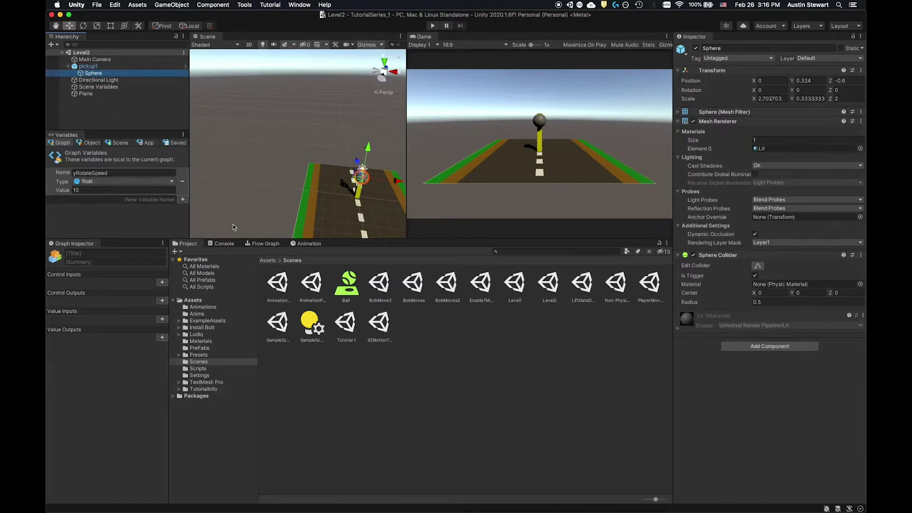
{"action": "left_click", "coordinate": [211, 341]}
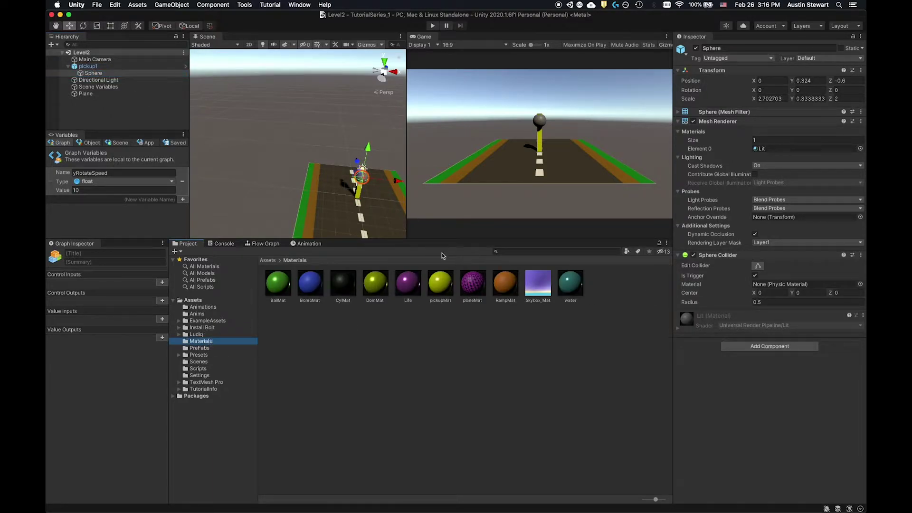
{"action": "left_click_drag", "start_coordinate": [473, 278], "coordinate": [364, 177]}
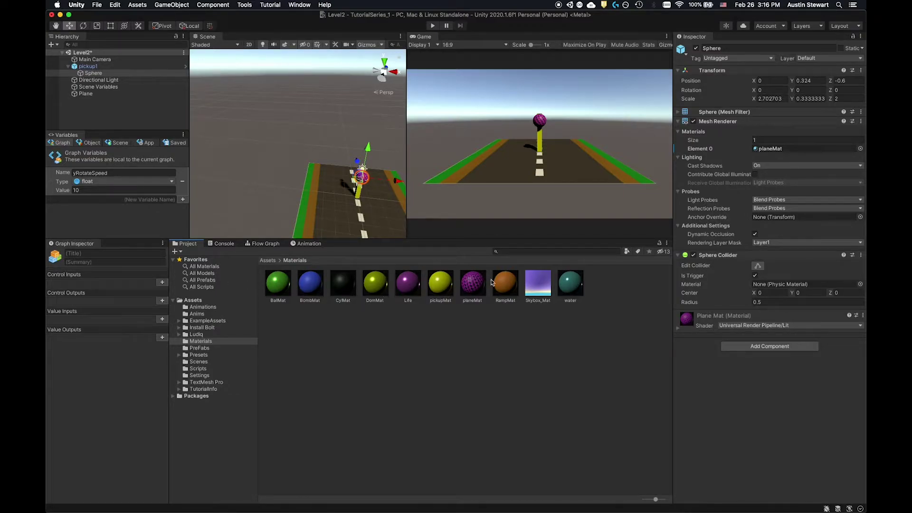
- Apply the water material to the pickup's post and the RampMat material to the road plane
{"action": "left_click_drag", "start_coordinate": [574, 292], "coordinate": [364, 200]}
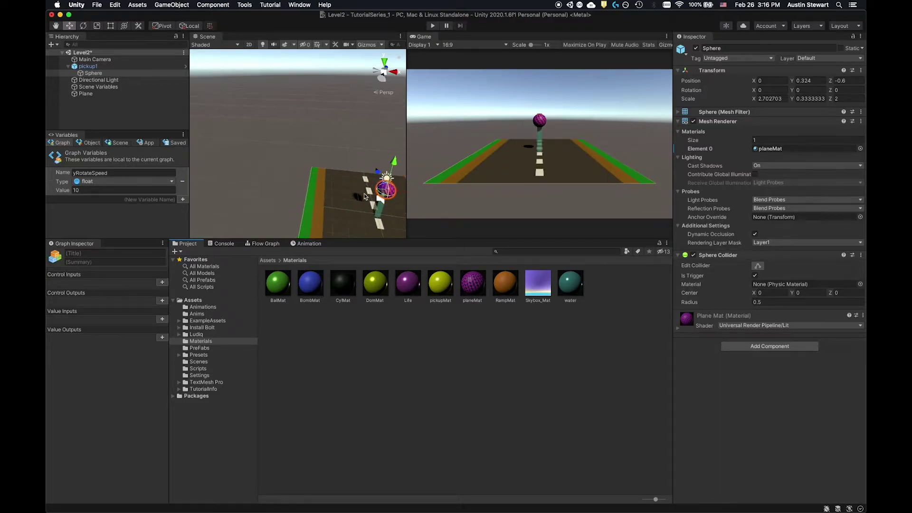
{"action": "scroll", "coordinate": [375, 190], "scroll_direction": "down", "scroll_amount": 4}
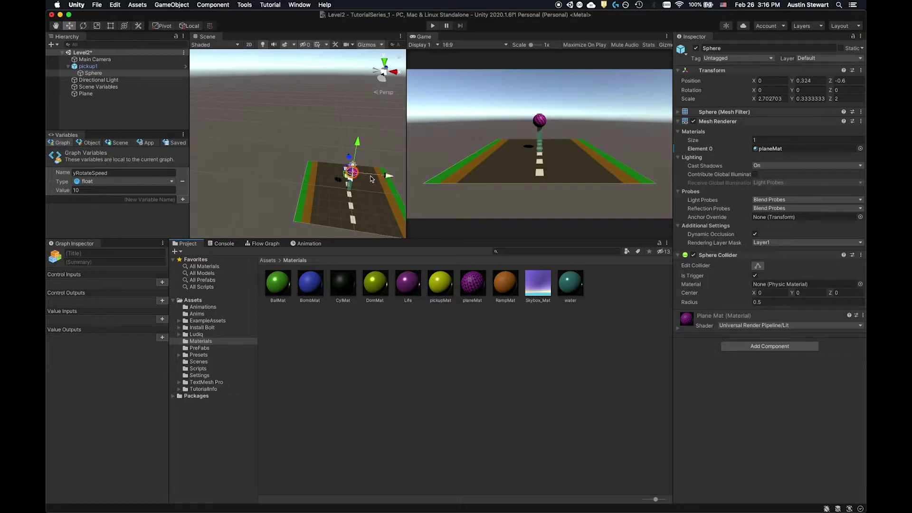
{"action": "middle_click_drag", "start_coordinate": [372, 178], "coordinate": [309, 138]}
{"action": "scroll", "coordinate": [310, 138], "scroll_direction": "up", "scroll_amount": 5}
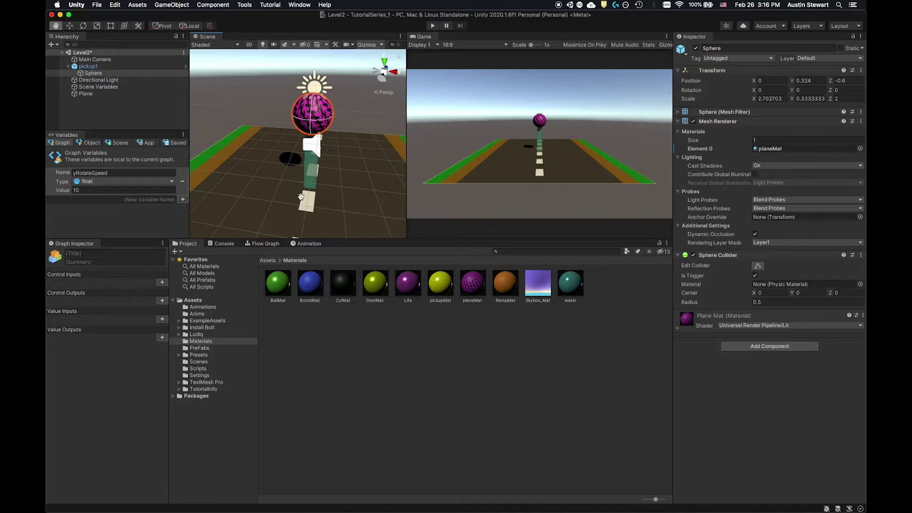
{"action": "left_click_drag", "start_coordinate": [301, 195], "coordinate": [356, 170], "text": "alt"}
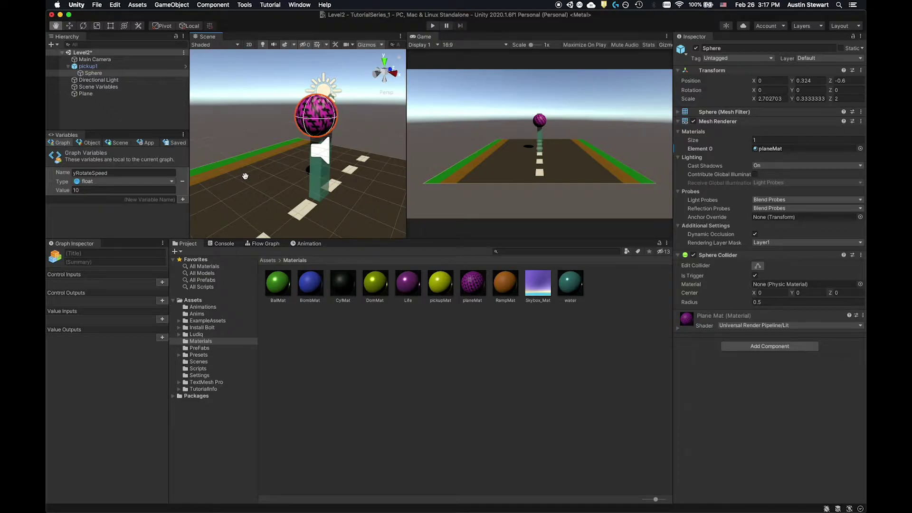
{"action": "left_click", "coordinate": [385, 370]}
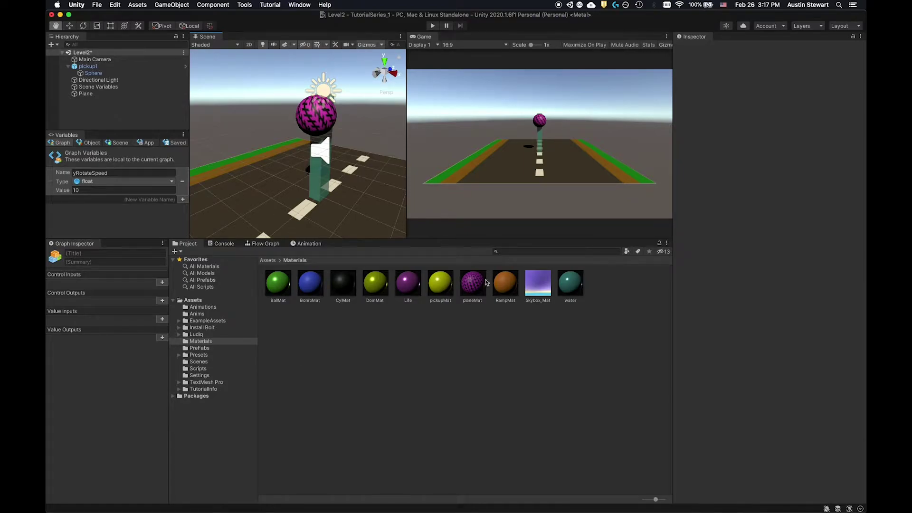
{"action": "left_click_drag", "start_coordinate": [510, 281], "coordinate": [390, 217]}
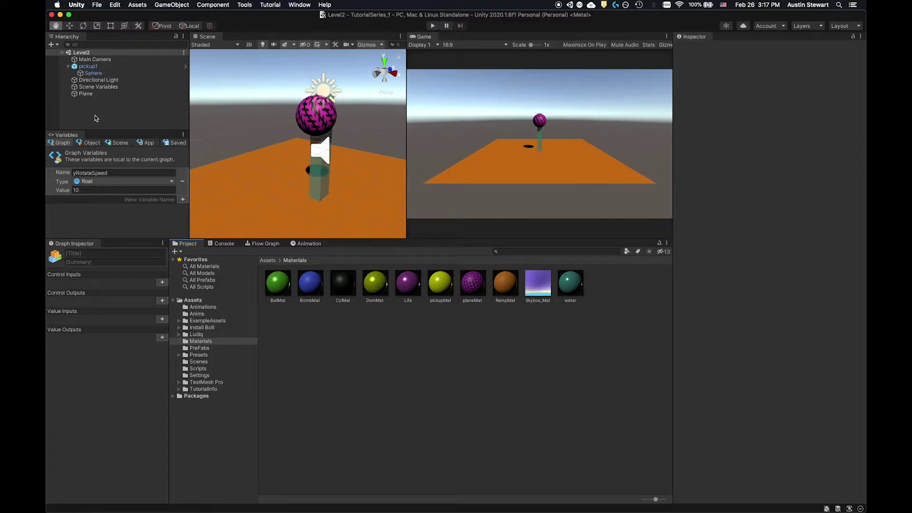
- Create an empty object named GameManager in the scene and add a Flow Machine component to it
{"action": "key", "text": "Escape"}
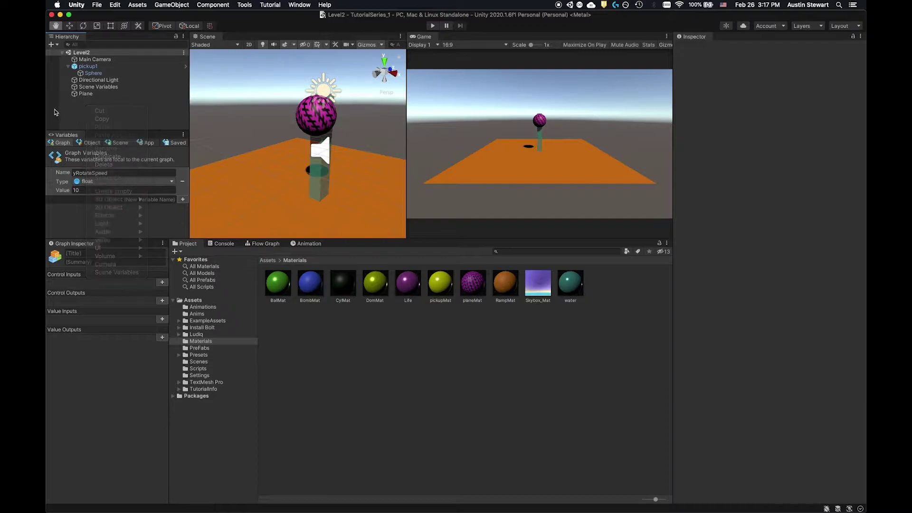
{"action": "left_click", "coordinate": [51, 44]}
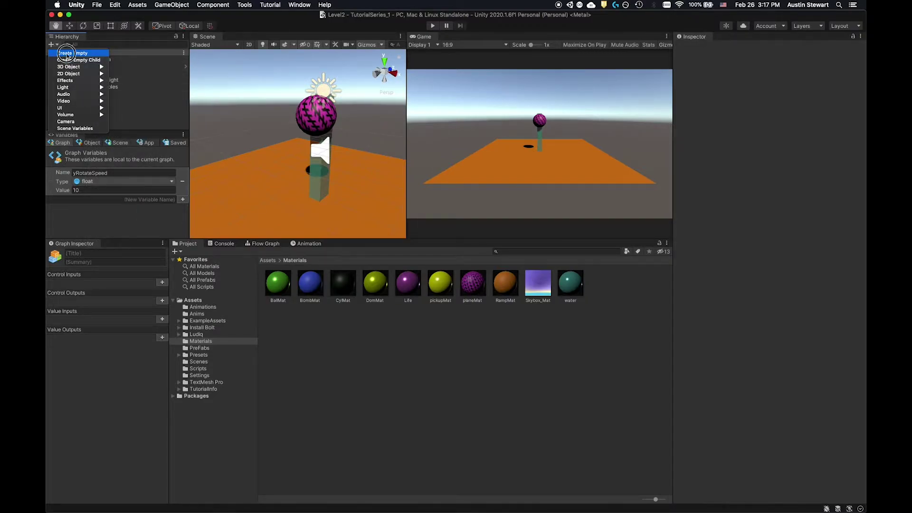
{"action": "left_click", "coordinate": [67, 53]}
{"action": "left_click", "coordinate": [775, 47]}
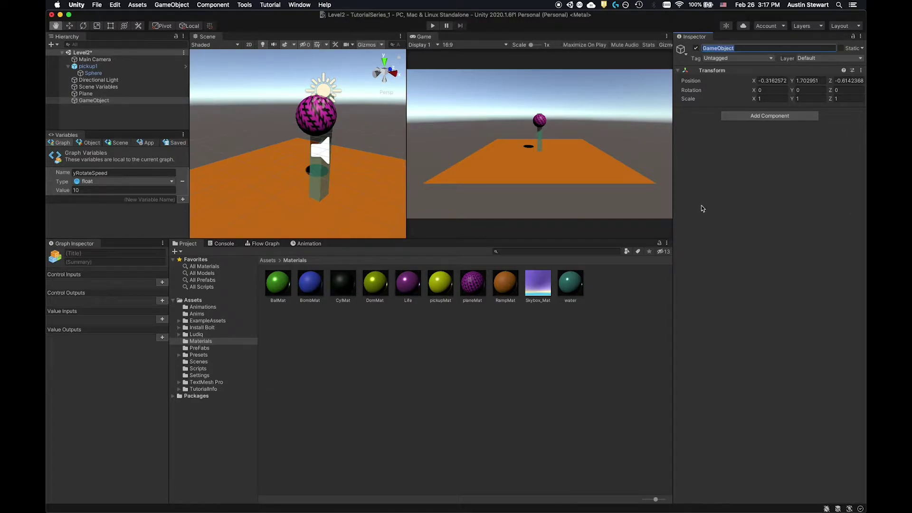
{"action": "type", "text": "GameManager"}
{"action": "left_click", "coordinate": [737, 188]}
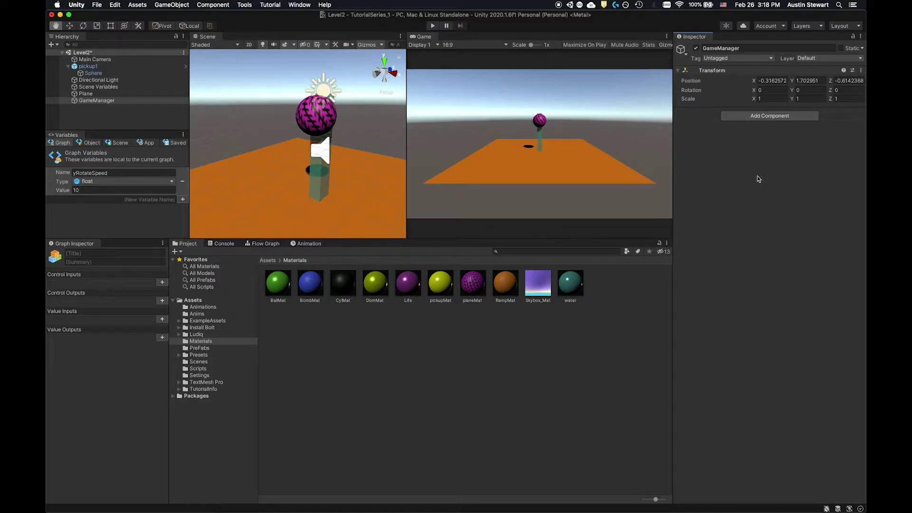
{"action": "left_click", "coordinate": [744, 119]}
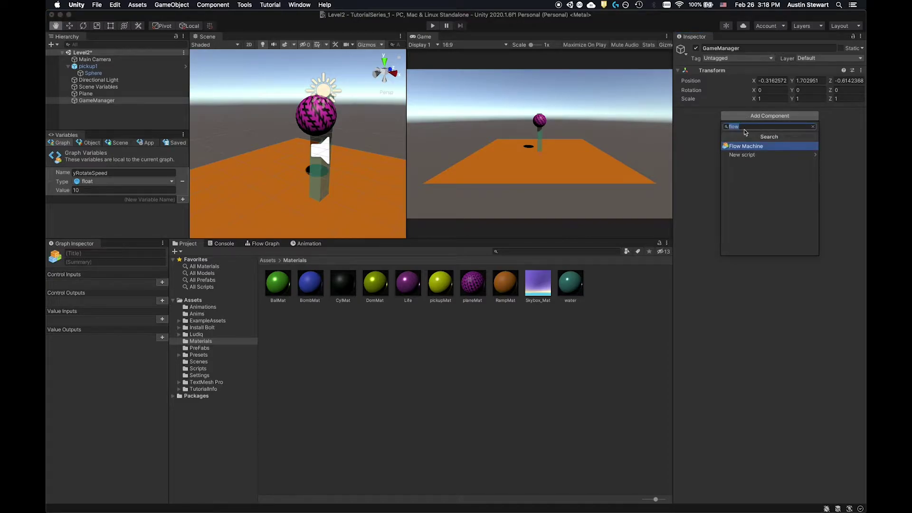
{"action": "left_click", "coordinate": [748, 148]}
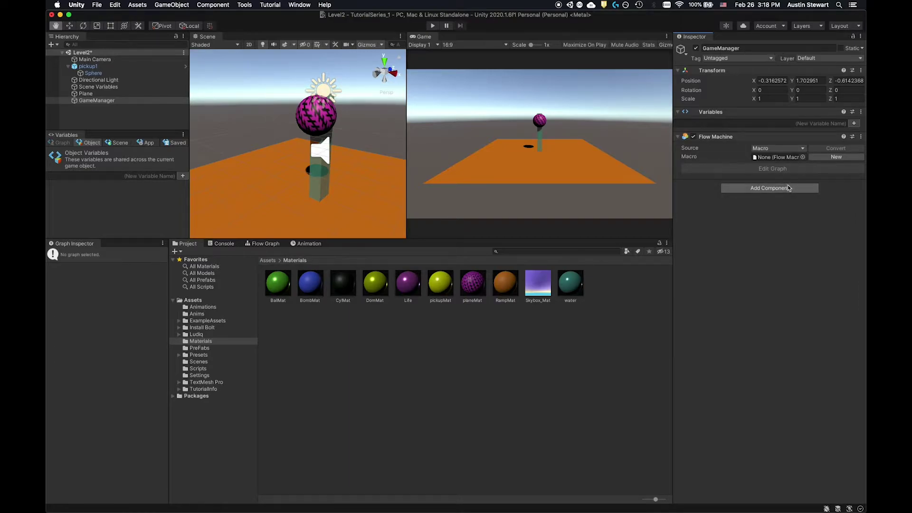
- Create a new flow macro named LevelChanger in the Scripts folder for GameManager's Flow Machine
{"action": "left_click", "coordinate": [823, 157]}
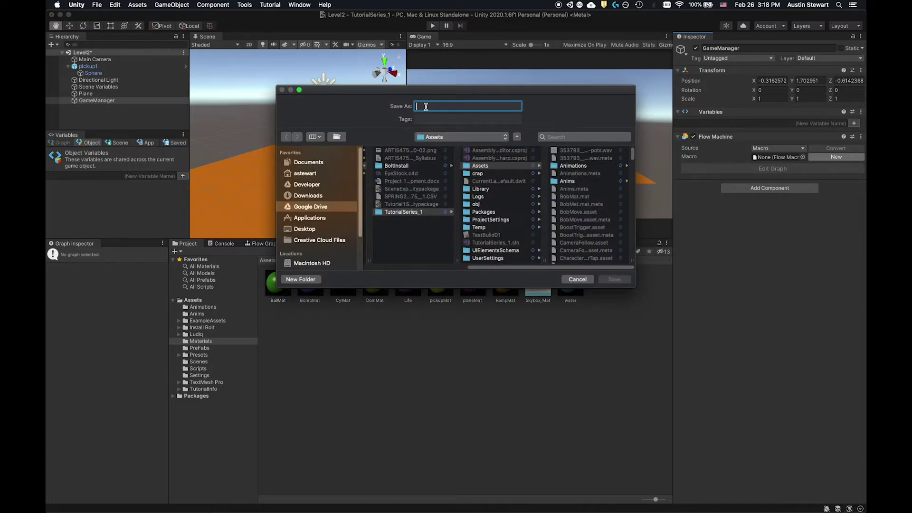
{"action": "scroll", "coordinate": [592, 206], "scroll_direction": "down", "scroll_amount": 5}
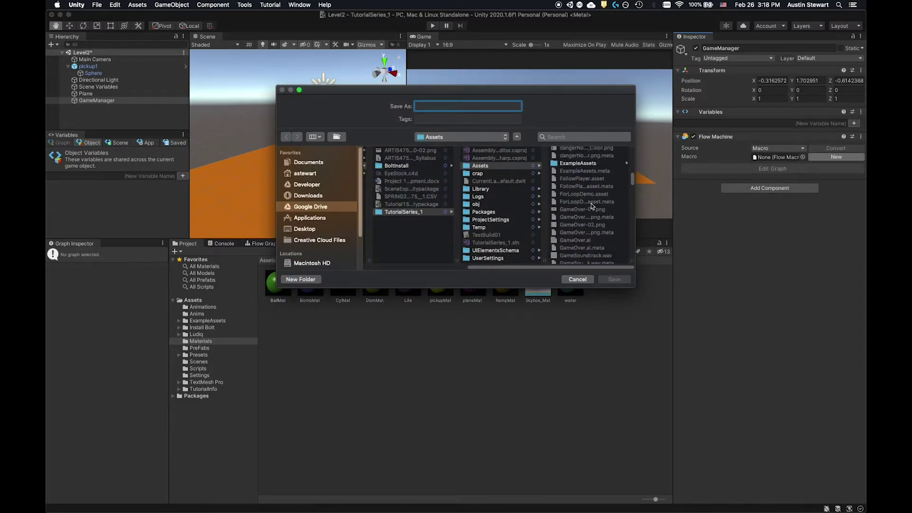
{"action": "scroll", "coordinate": [592, 202], "scroll_direction": "down", "scroll_amount": 5}
{"action": "scroll", "coordinate": [591, 182], "scroll_direction": "down", "scroll_amount": 5}
{"action": "left_click", "coordinate": [569, 218]}
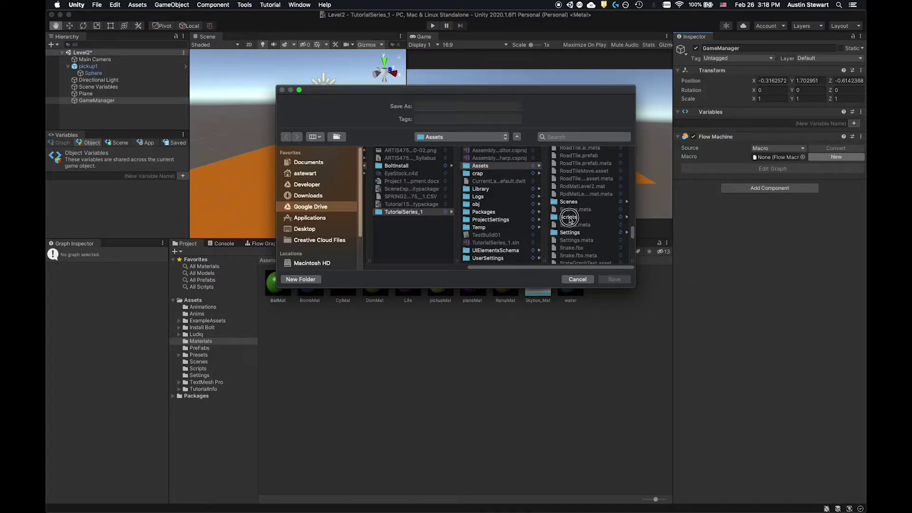
{"action": "left_click", "coordinate": [435, 105]}
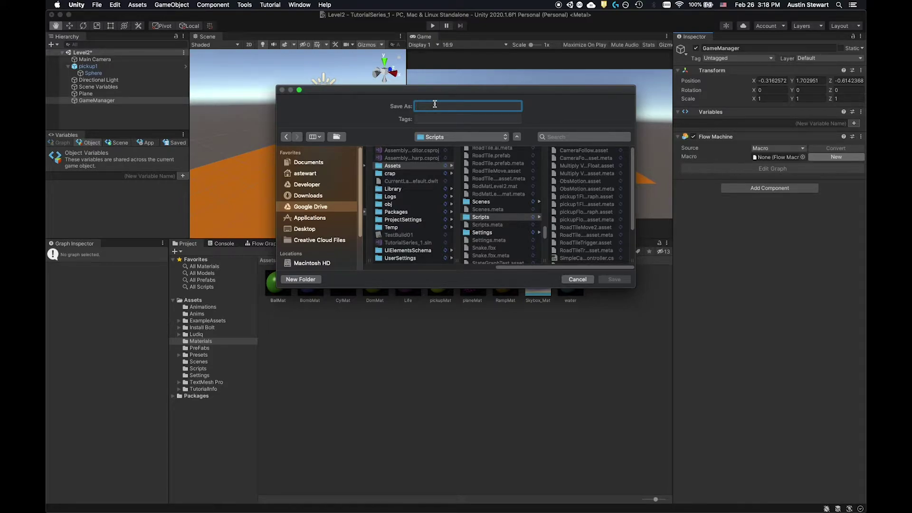
{"action": "type", "text": "LevelCheng"}
{"action": "key", "text": "BackSpace"}
{"action": "key", "text": "BackSpace"}
{"action": "key", "text": "BackSpace"}
{"action": "type", "text": "anger"}
{"action": "left_click", "coordinate": [615, 280]}
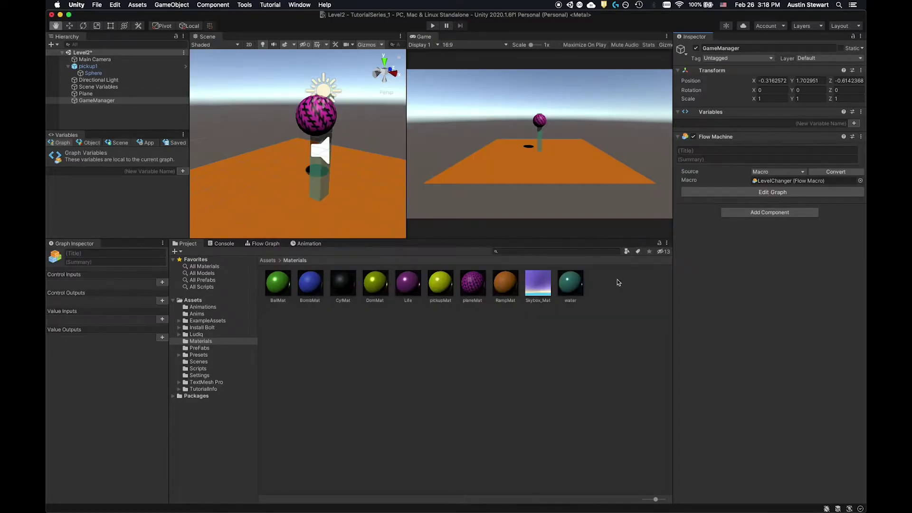
- Open the LevelChanger graph for editing and move its Start and Update event nodes up and to the left, closer together
{"action": "left_click", "coordinate": [806, 194]}
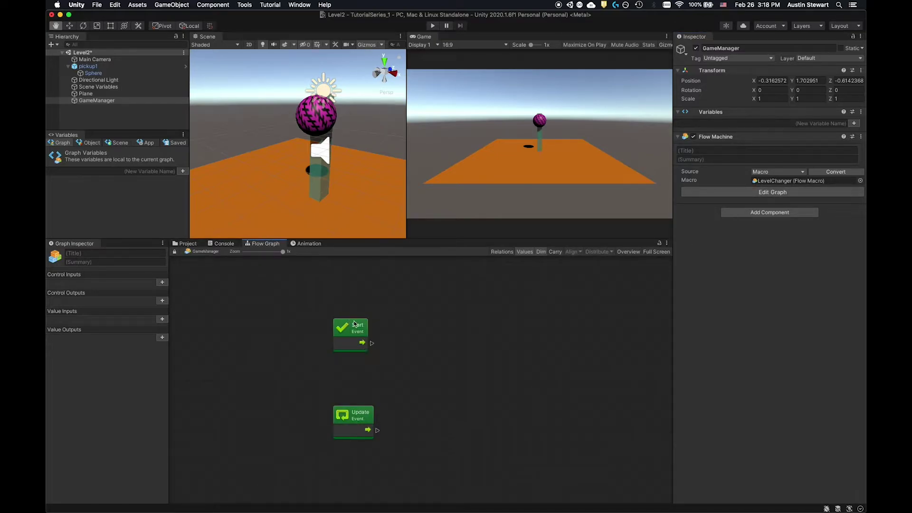
{"action": "left_click_drag", "start_coordinate": [354, 322], "coordinate": [315, 292]}
{"action": "left_click_drag", "start_coordinate": [347, 414], "coordinate": [305, 360]}
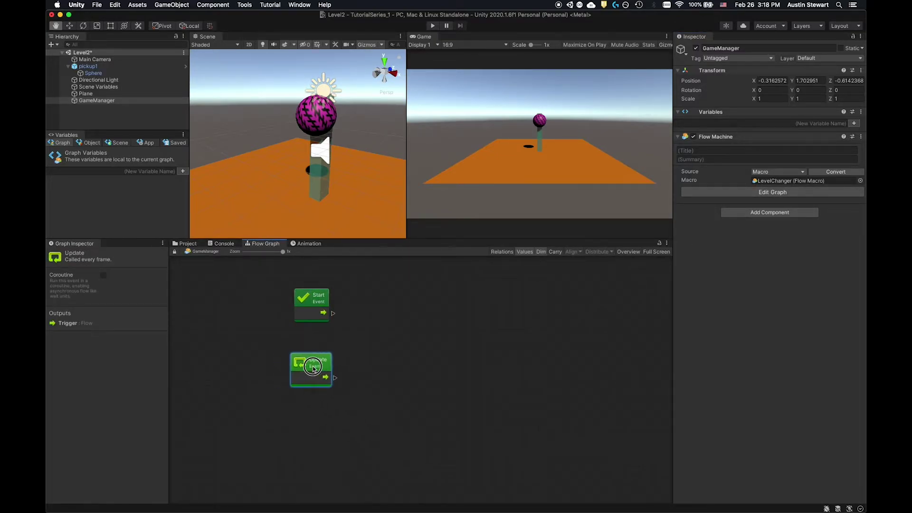
- Delete the default Start and Update event nodes from the LevelChanger graph
{"action": "left_click_drag", "start_coordinate": [272, 280], "coordinate": [370, 399]}
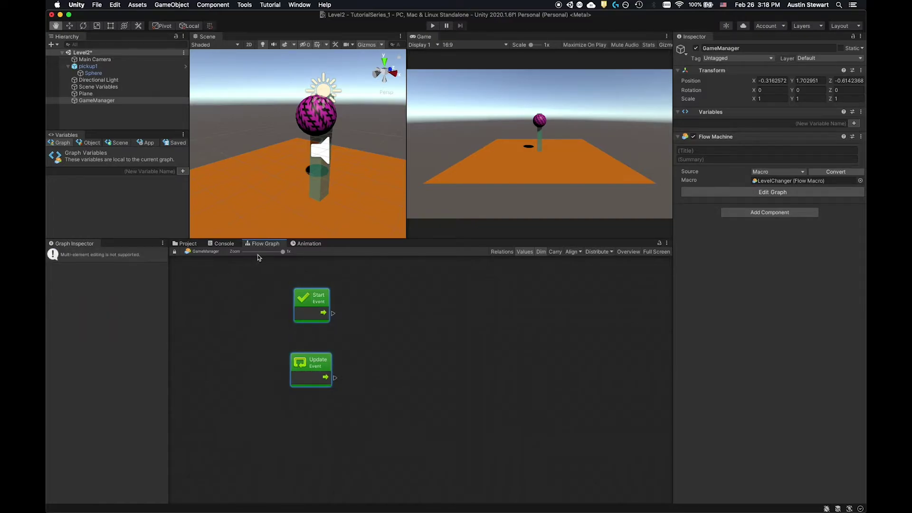
{"action": "right_click", "coordinate": [300, 299]}
{"action": "left_click", "coordinate": [317, 336]}
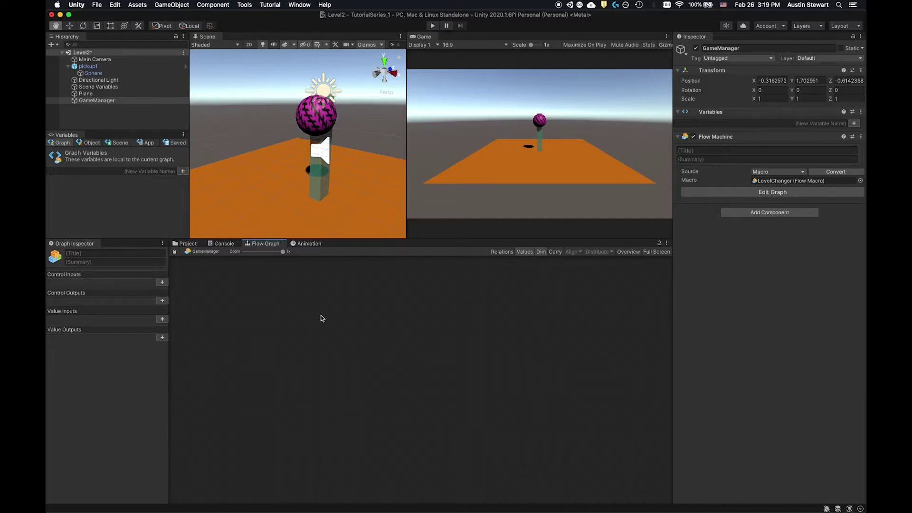
- Add an On Keyboard Input event node to the empty LevelChanger graph and place it in the upper area
{"action": "right_click", "coordinate": [312, 326]}
{"action": "left_click", "coordinate": [318, 331]}
{"action": "right_click", "coordinate": [318, 331]}
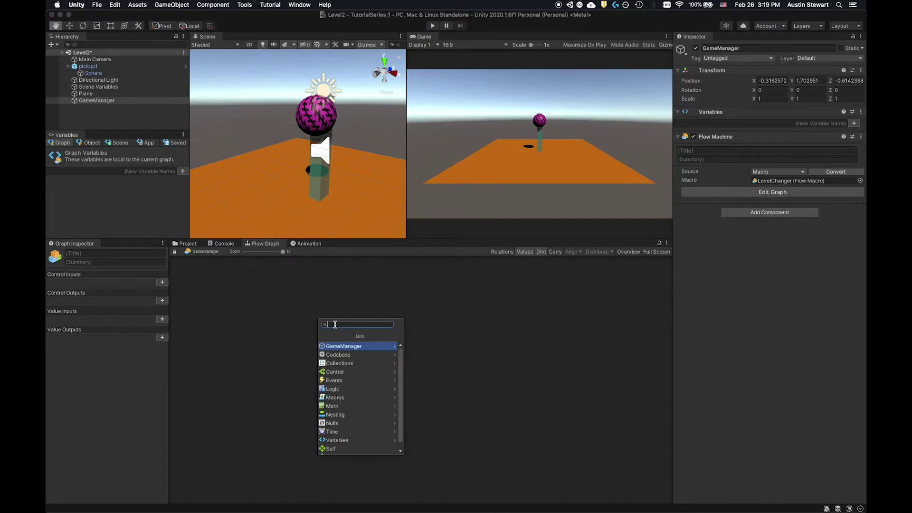
{"action": "type", "text": "onkey"}
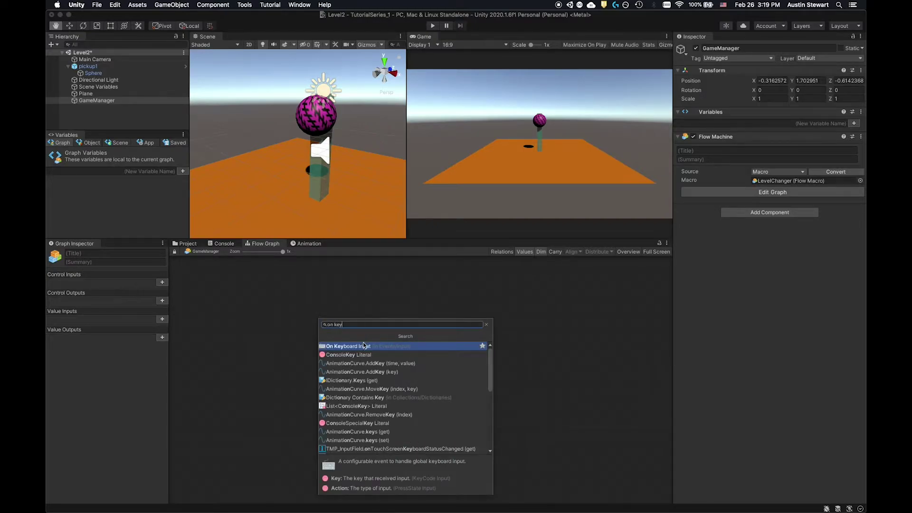
{"action": "left_click", "coordinate": [365, 348]}
{"action": "left_click_drag", "start_coordinate": [374, 326], "coordinate": [339, 290]}
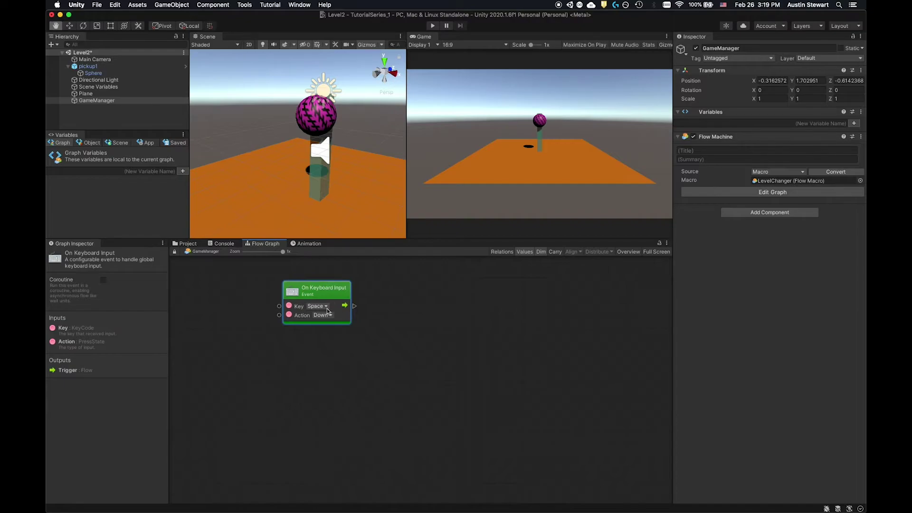
- Set the On Keyboard Input node's Key to Return and shift the node further left in the graph
{"action": "left_click", "coordinate": [326, 307]}
{"action": "left_click", "coordinate": [333, 286]}
{"action": "left_click", "coordinate": [328, 306]}
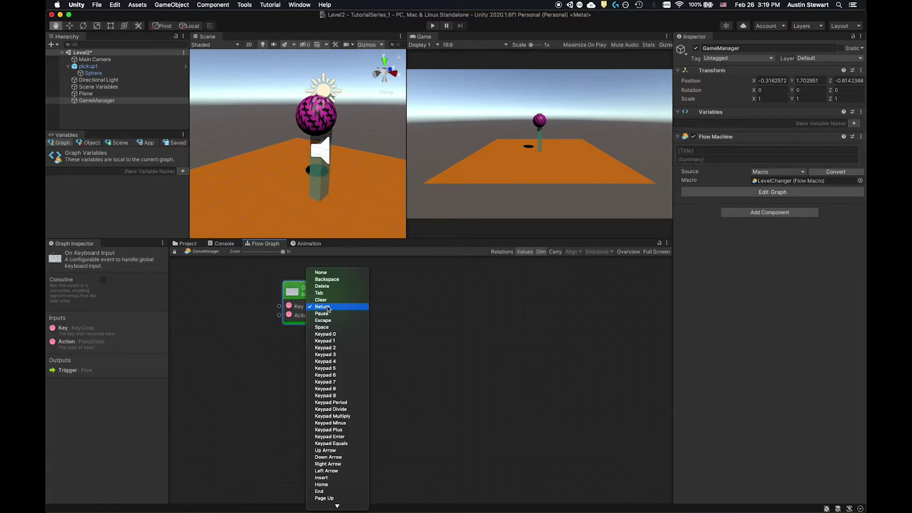
{"action": "left_click", "coordinate": [302, 290]}
{"action": "left_click_drag", "start_coordinate": [311, 287], "coordinate": [266, 290]}
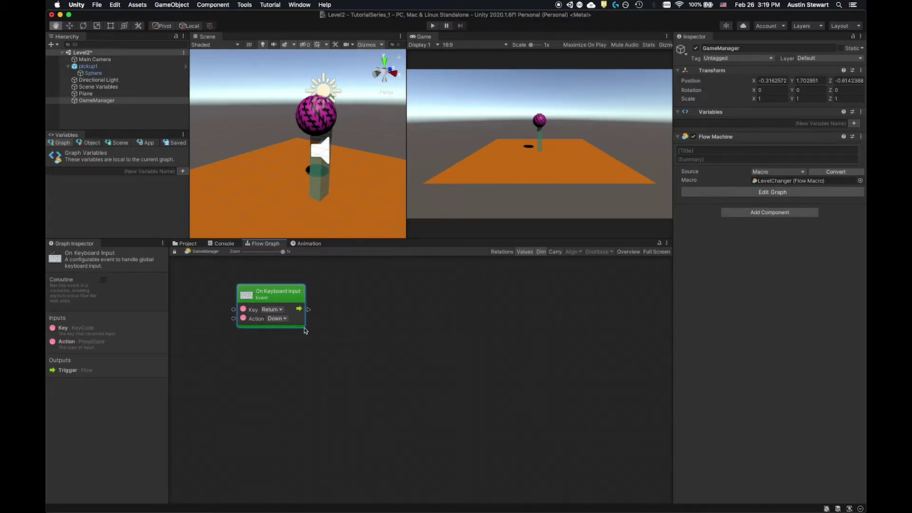
- Add a SceneManager LoadScene (sceneName) node beside the On Keyboard Input event and connect the event's trigger to it
{"action": "right_click", "coordinate": [394, 295]}
{"action": "left_click", "coordinate": [403, 295]}
{"action": "type", "text": "scene"}
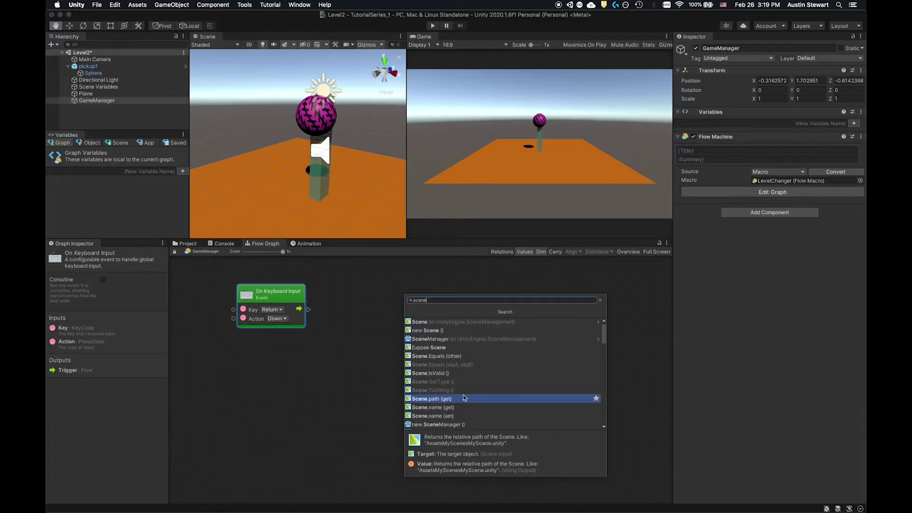
{"action": "left_click", "coordinate": [442, 341]}
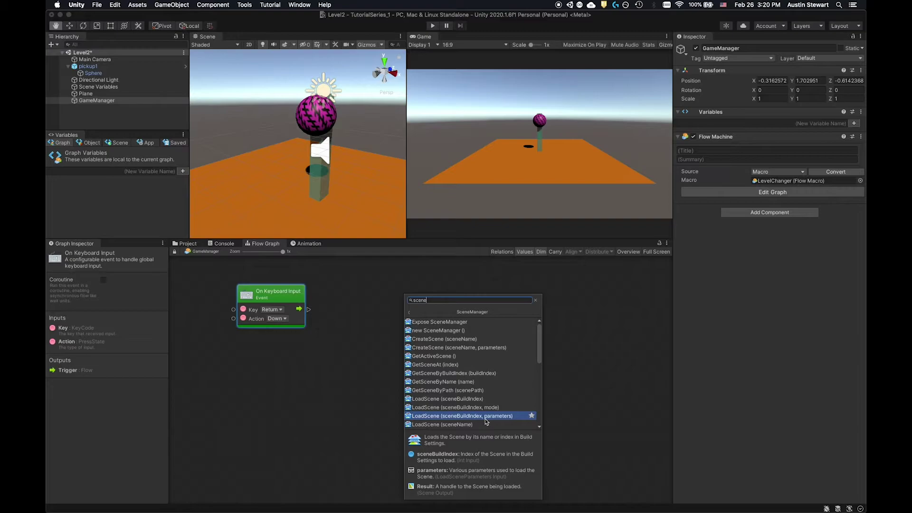
{"action": "left_click", "coordinate": [462, 425]}
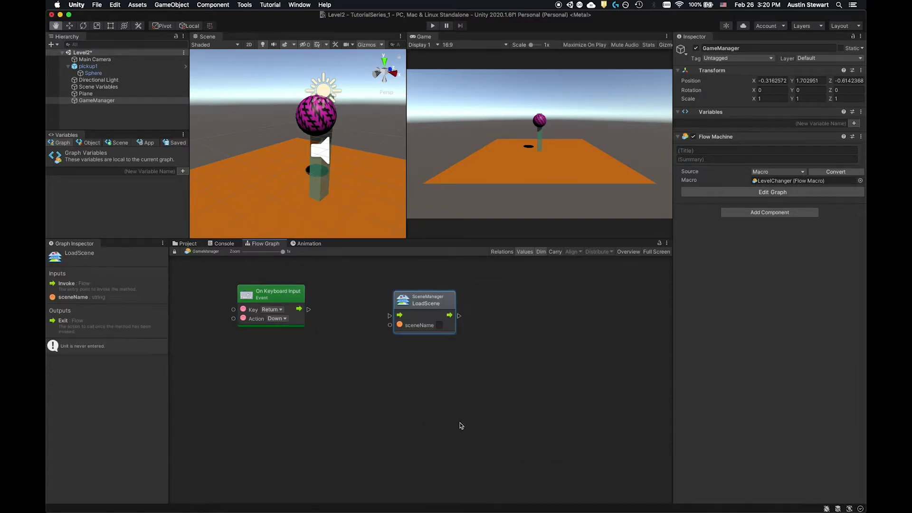
{"action": "left_click_drag", "start_coordinate": [430, 300], "coordinate": [426, 303]}
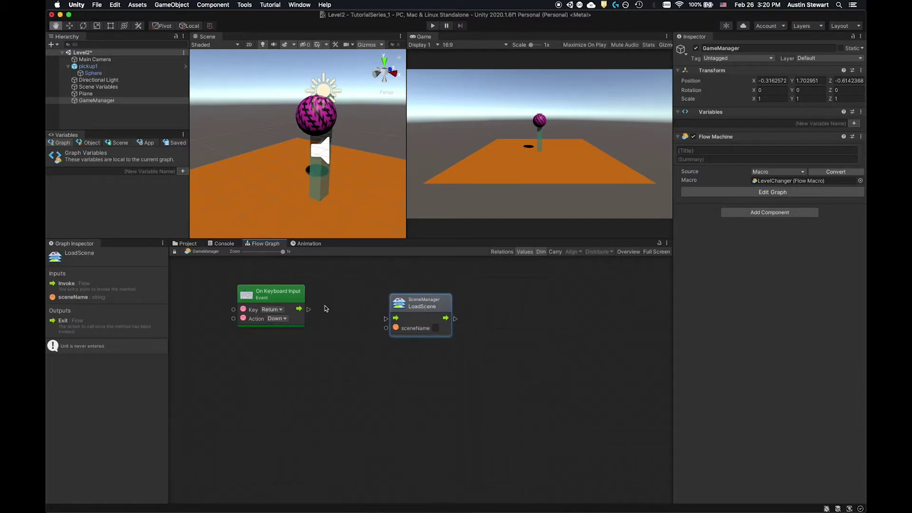
{"action": "left_click_drag", "start_coordinate": [309, 309], "coordinate": [406, 295]}
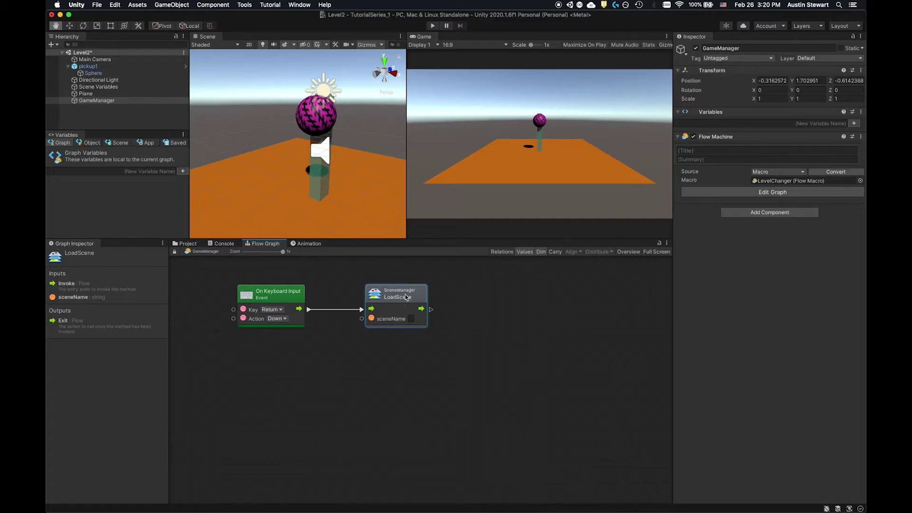
- Add an object variable named sceneName to GameManager's Variables component
{"action": "left_click", "coordinate": [412, 318]}
{"action": "left_click", "coordinate": [854, 124]}
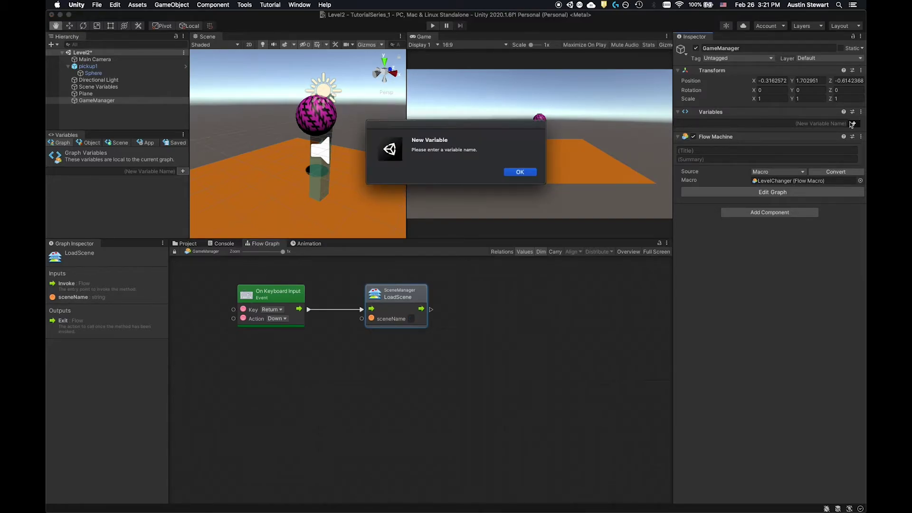
{"action": "left_click", "coordinate": [520, 173]}
{"action": "left_click", "coordinate": [845, 123]}
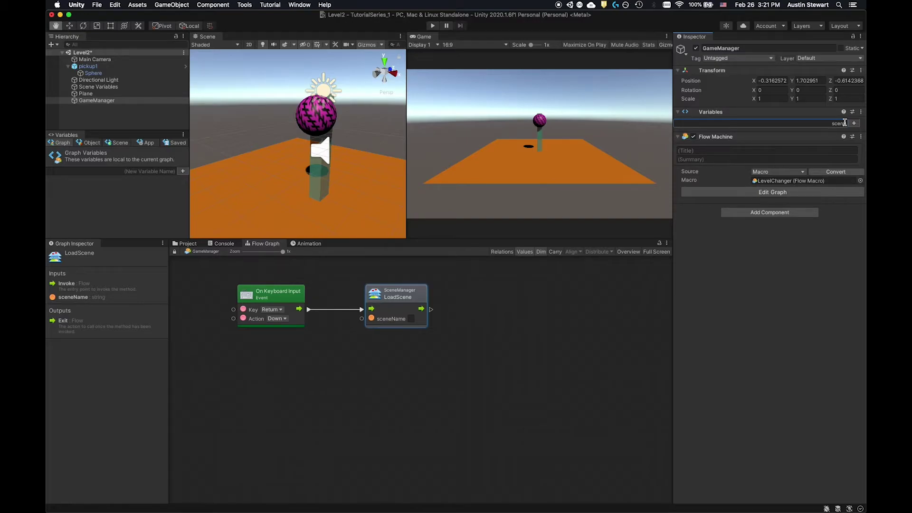
{"action": "type", "text": "am"}
{"action": "key", "text": "BackSpace"}
{"action": "key", "text": "BackSpace"}
{"action": "type", "text": "me"}
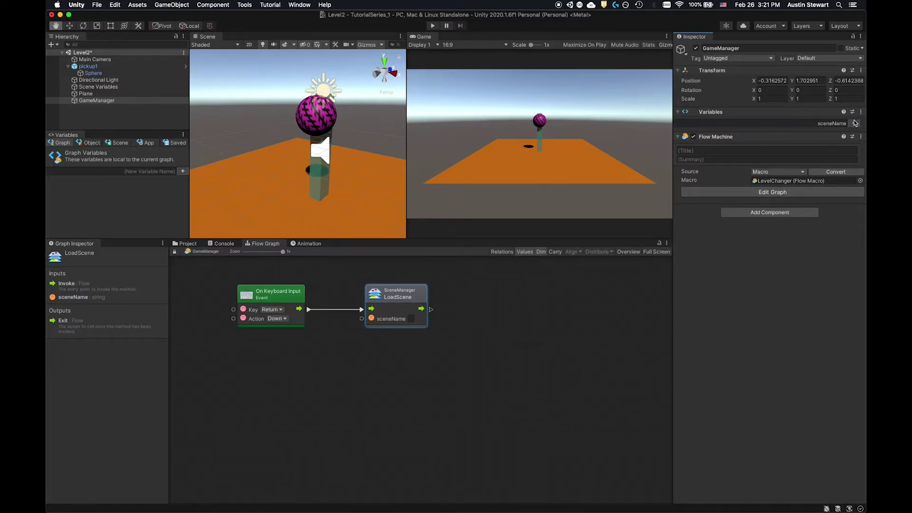
{"action": "left_click", "coordinate": [854, 123]}
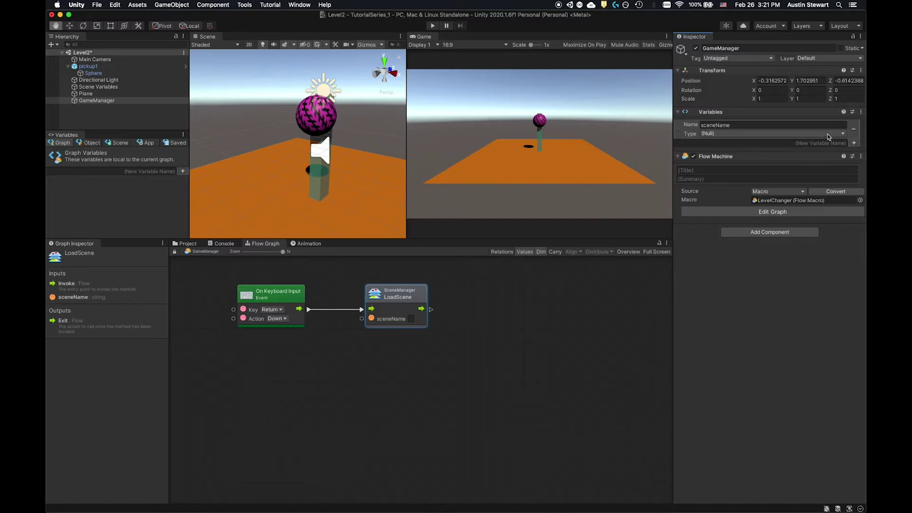
- Make the sceneName variable a string with the value Level1 and check the scene's name in the Scenes folder
{"action": "left_click", "coordinate": [828, 136]}
{"action": "left_click", "coordinate": [749, 183]}
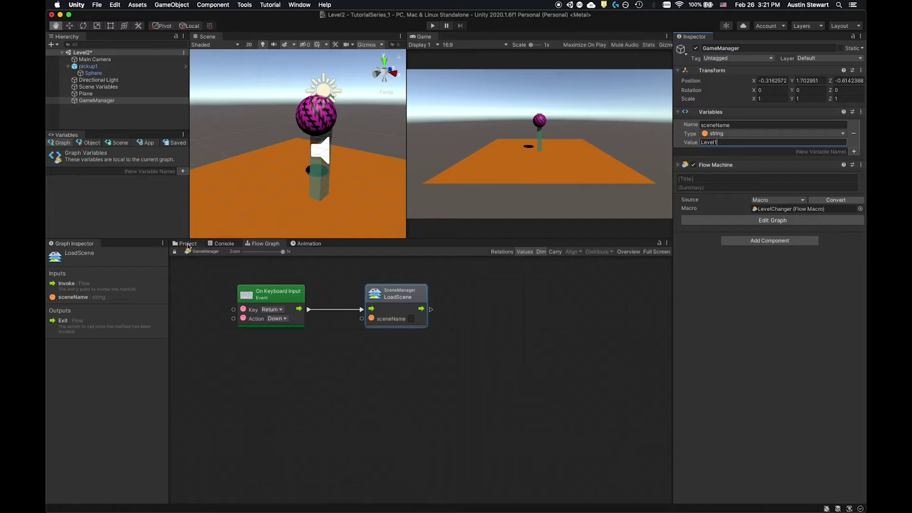
{"action": "left_click", "coordinate": [187, 244]}
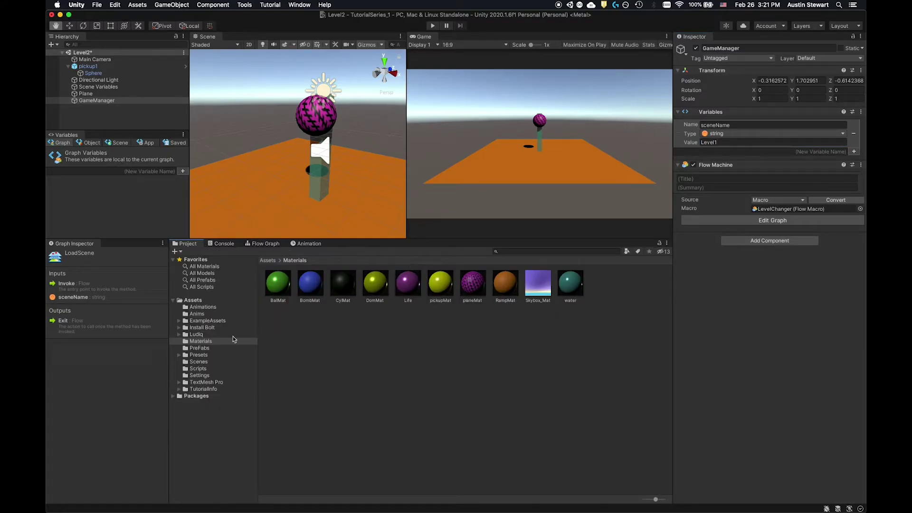
{"action": "left_click", "coordinate": [198, 362]}
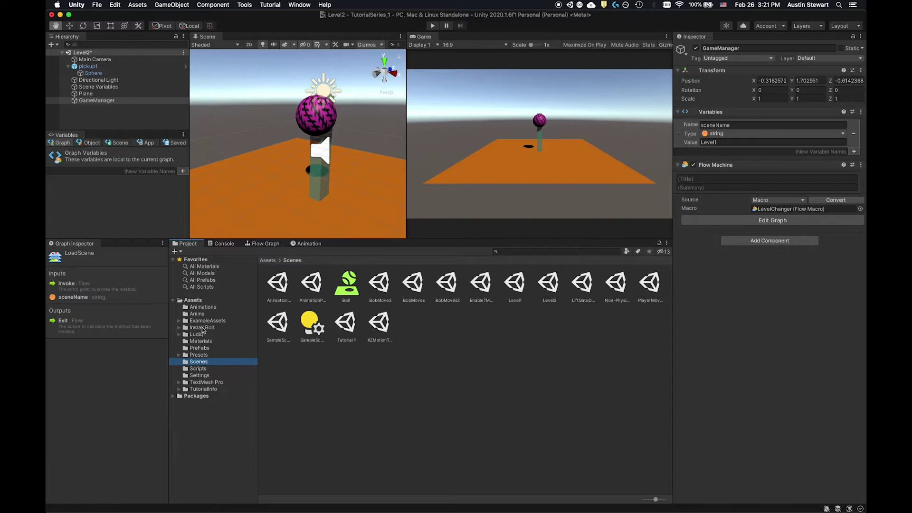
- Add a Get Variable node for sceneName to the flow graph and connect its value to LoadScene's sceneName input
{"action": "left_click", "coordinate": [266, 243]}
{"action": "left_click_drag", "start_coordinate": [692, 133], "coordinate": [254, 351]}
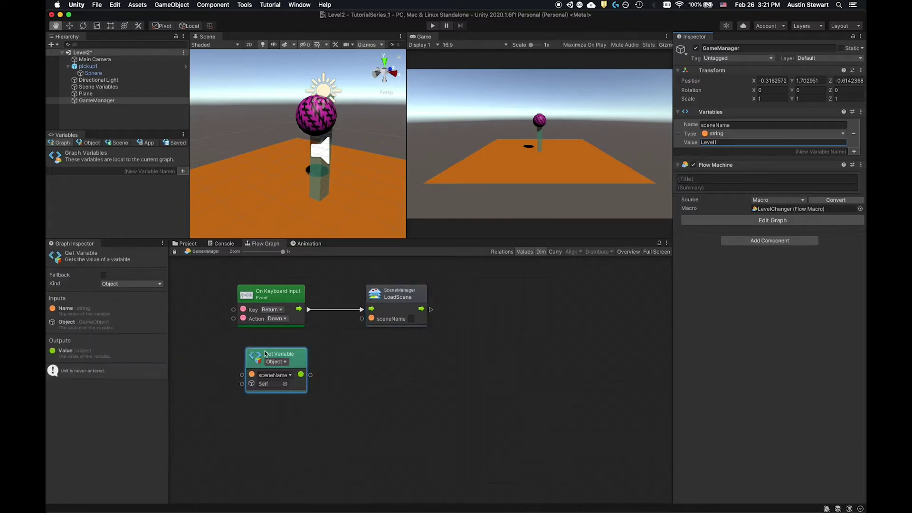
{"action": "left_click_drag", "start_coordinate": [309, 375], "coordinate": [362, 319]}
{"action": "left_click_drag", "start_coordinate": [391, 291], "coordinate": [379, 298]}
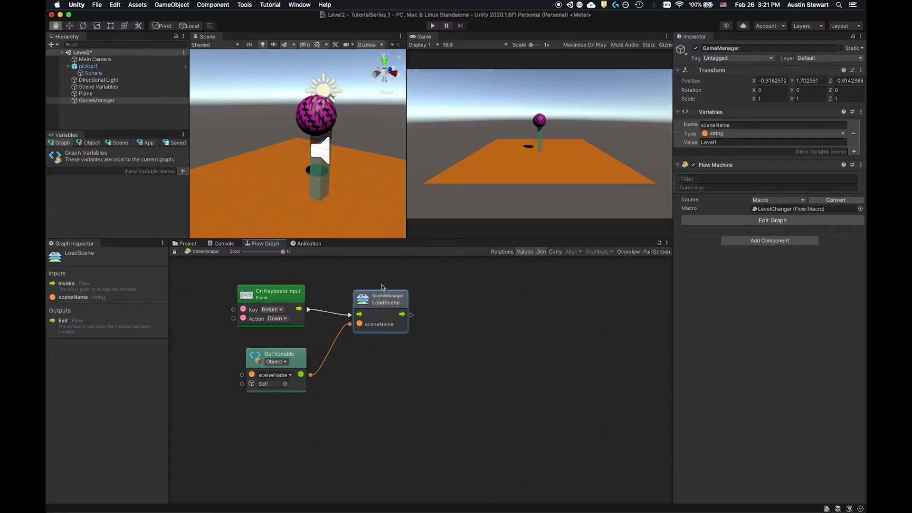
- Save the Level2 scene and test the Return-triggered scene load in Play mode, ending the test
{"action": "key", "text": "super+s"}
{"action": "left_click", "coordinate": [433, 26]}
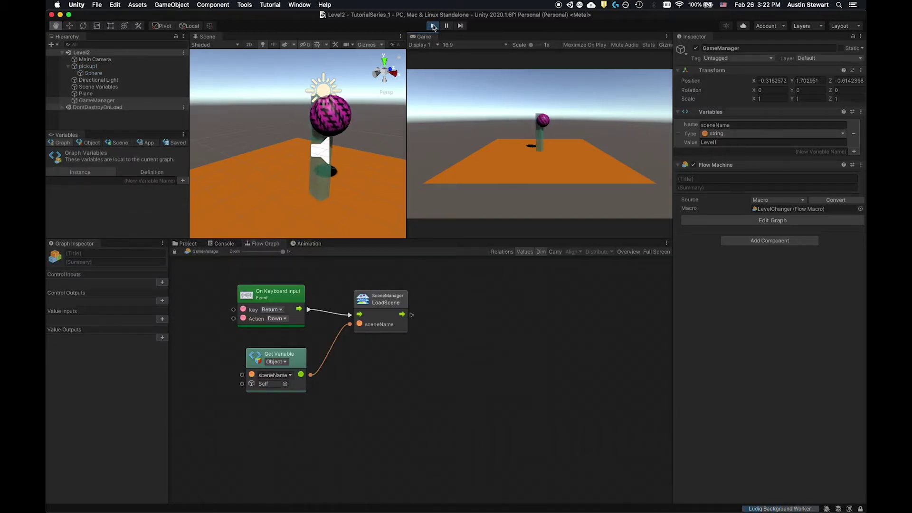
{"action": "key", "text": "Return"}
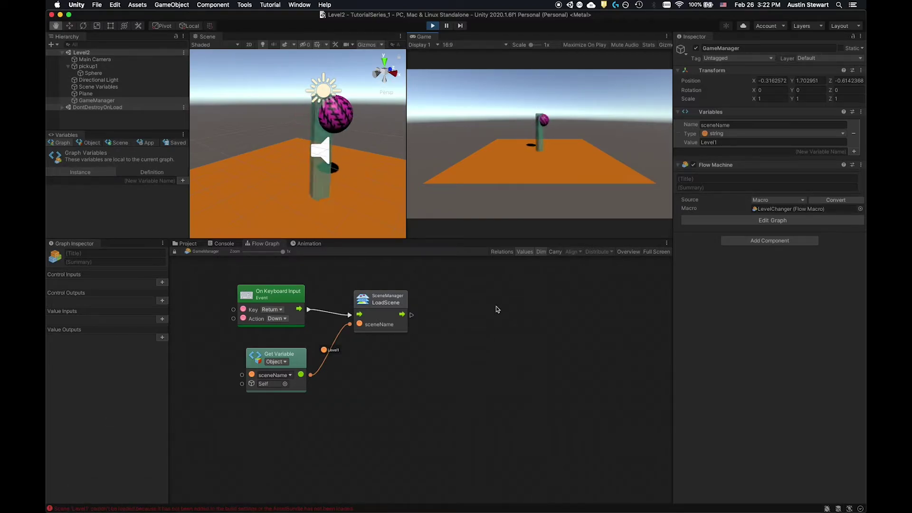
{"action": "left_click", "coordinate": [431, 26]}
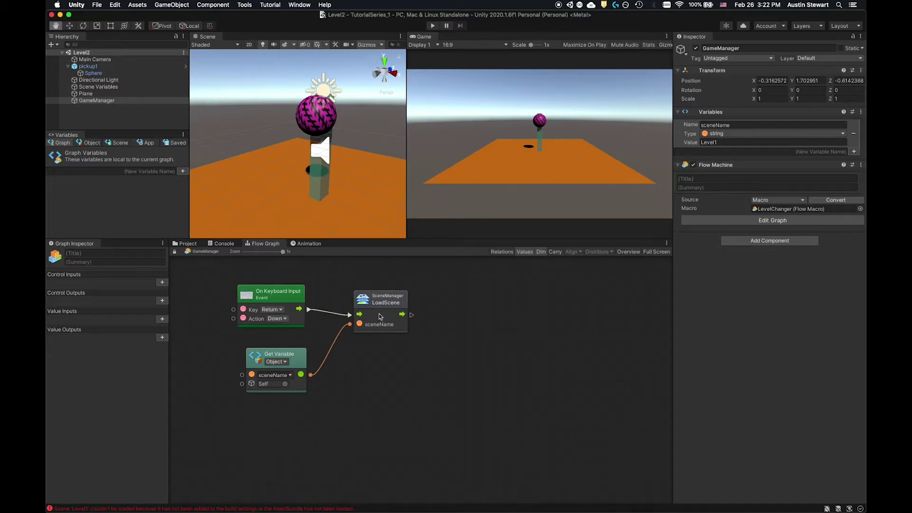
- Open the Build Settings and remove the BobMoves, BobMove3 and BobMoves2 scenes from Scenes In Build
{"action": "left_click", "coordinate": [96, 5]}
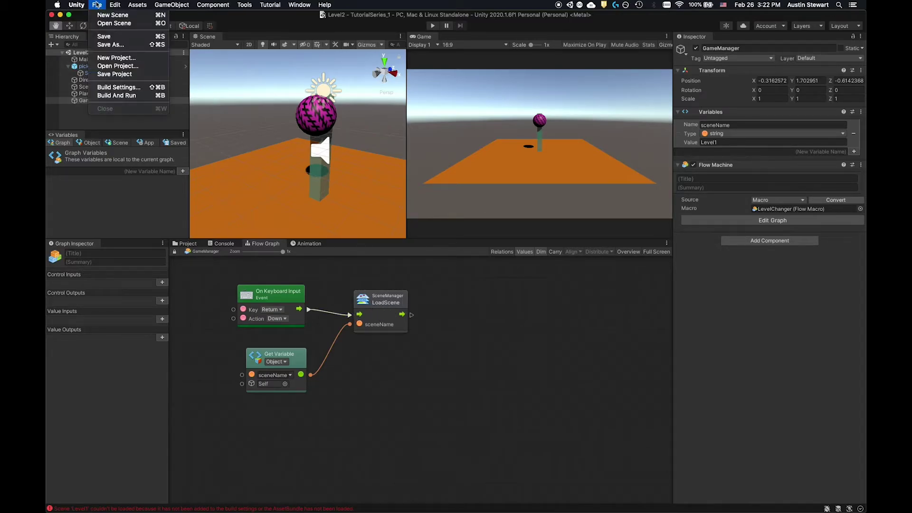
{"action": "left_click", "coordinate": [118, 88]}
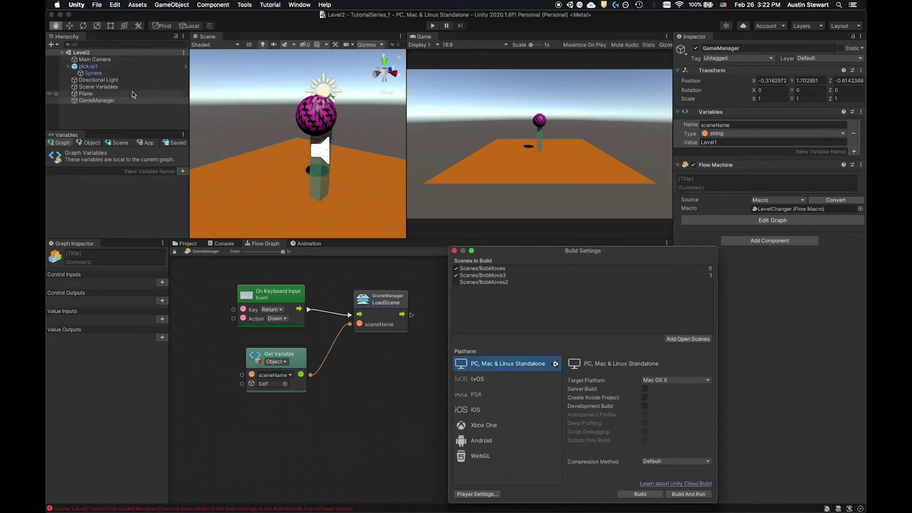
{"action": "left_click_drag", "start_coordinate": [631, 254], "coordinate": [546, 215]}
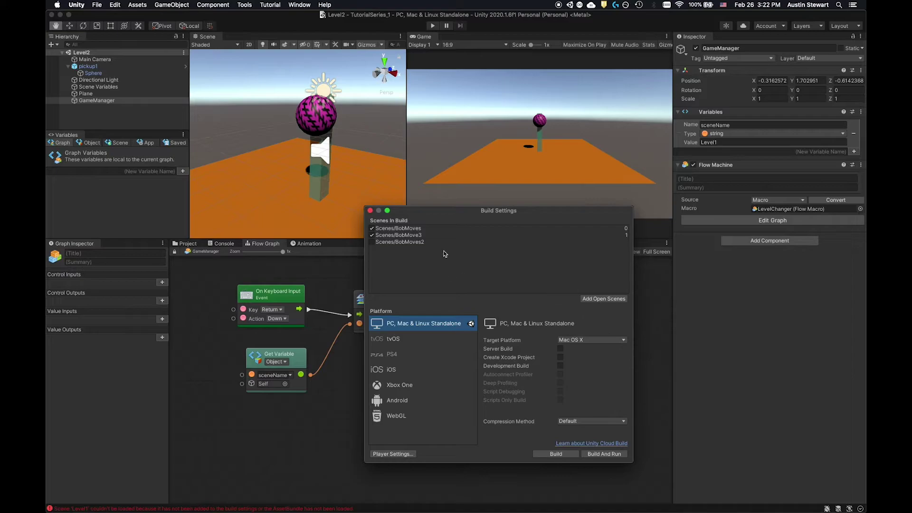
{"action": "left_click", "coordinate": [400, 242]}
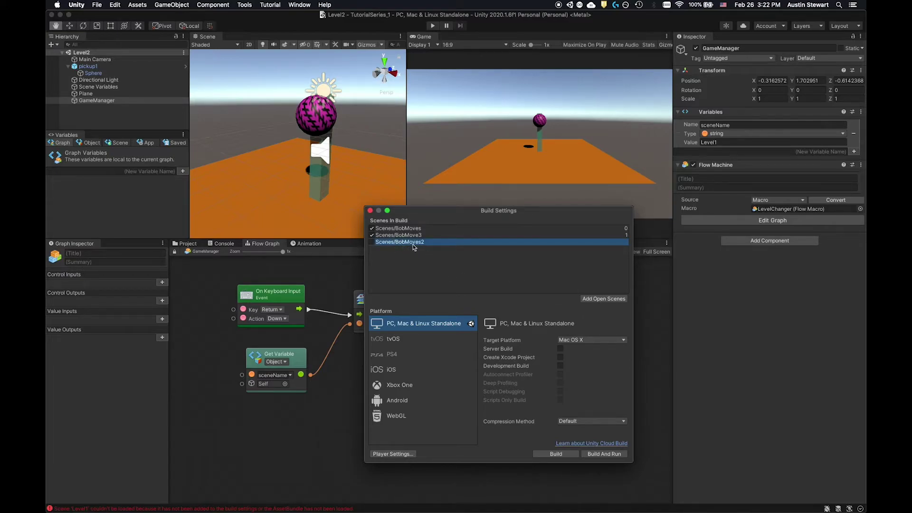
{"action": "right_click", "coordinate": [412, 246]}
{"action": "left_click", "coordinate": [423, 245]}
{"action": "right_click", "coordinate": [396, 236]}
{"action": "left_click", "coordinate": [413, 238]}
{"action": "right_click", "coordinate": [399, 229]}
{"action": "left_click", "coordinate": [411, 234]}
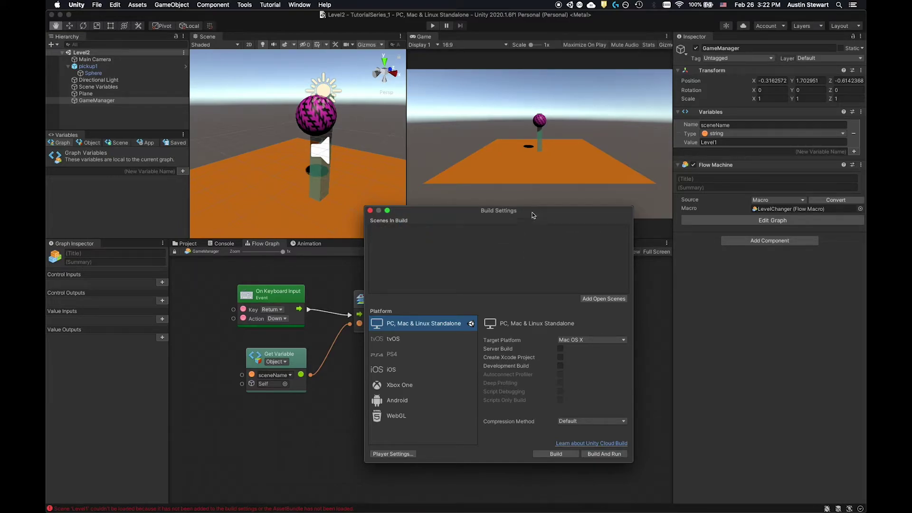
- Add the open Level2 scene to Scenes In Build and reposition the Build Settings window
{"action": "left_click_drag", "start_coordinate": [533, 212], "coordinate": [520, 177]}
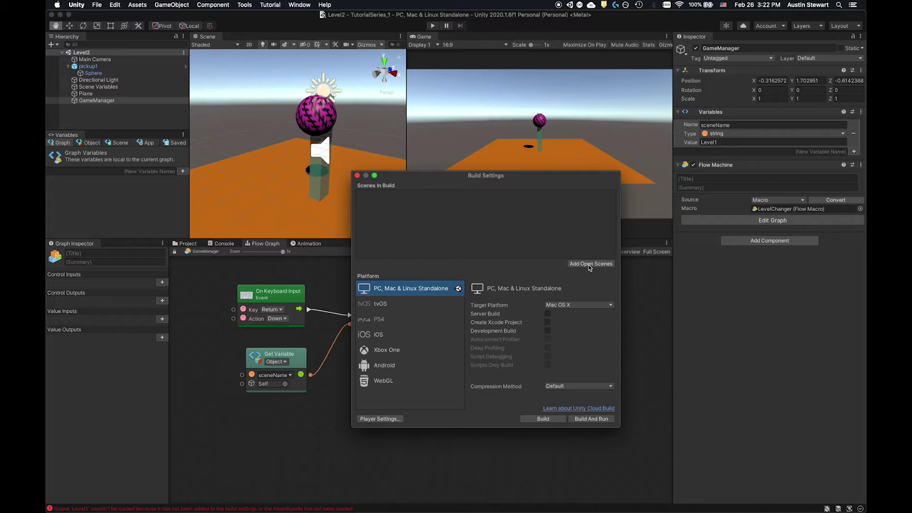
{"action": "left_click_drag", "start_coordinate": [450, 178], "coordinate": [421, 178]}
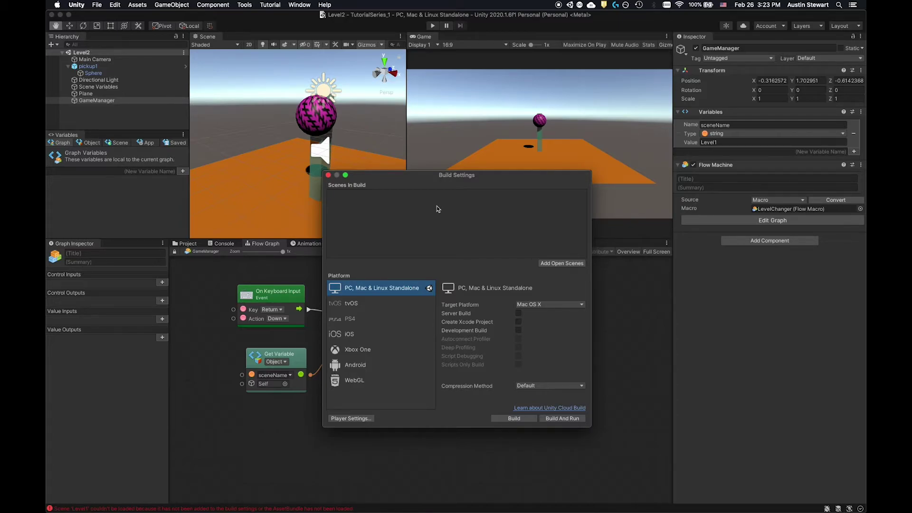
{"action": "left_click_drag", "start_coordinate": [438, 176], "coordinate": [415, 156]}
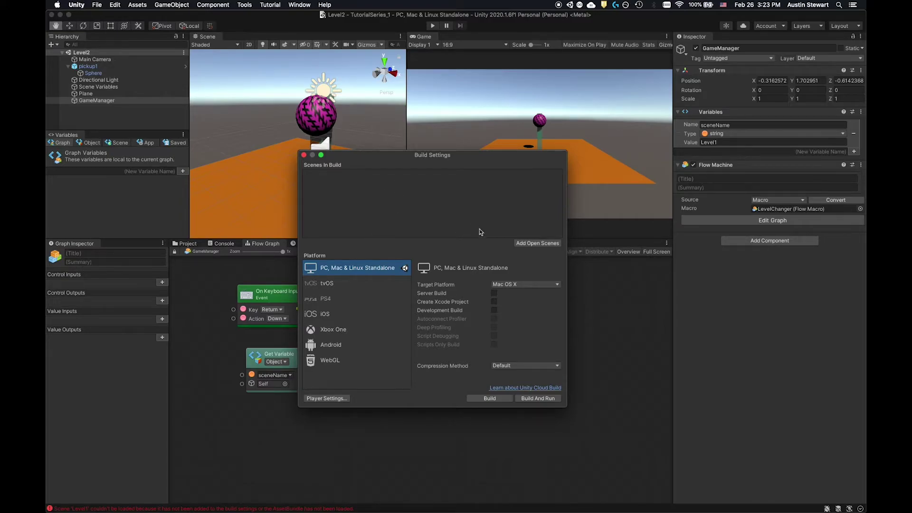
{"action": "left_click", "coordinate": [527, 244]}
{"action": "right_click", "coordinate": [379, 195]}
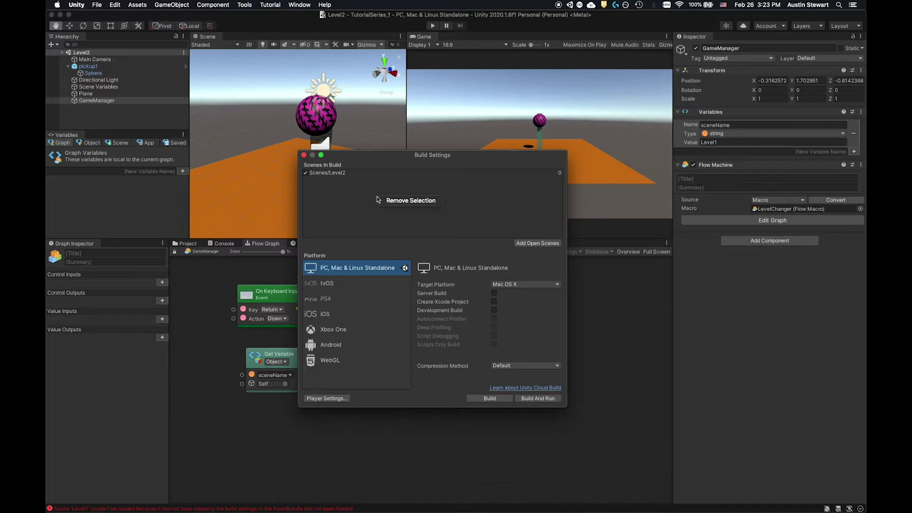
{"action": "left_click", "coordinate": [373, 193]}
{"action": "left_click_drag", "start_coordinate": [436, 166], "coordinate": [549, 125]}
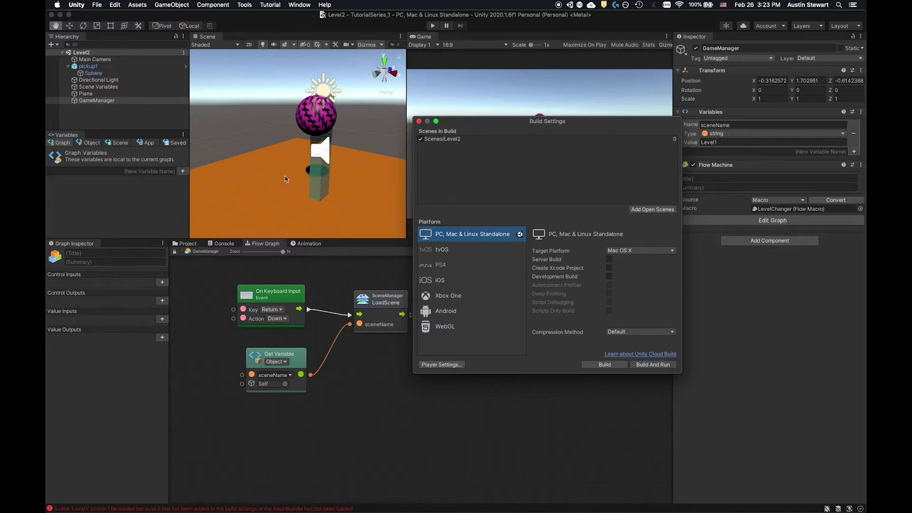
{"action": "left_click_drag", "start_coordinate": [525, 125], "coordinate": [426, 88]}
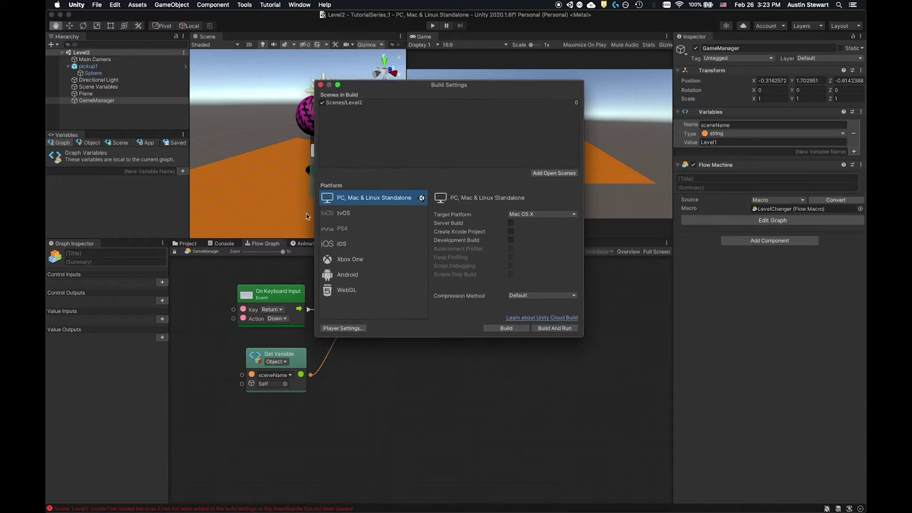
- Review the available build platforms in Build Settings and the target platform options for PC, Mac & Linux Standalone
{"action": "left_click", "coordinate": [332, 215]}
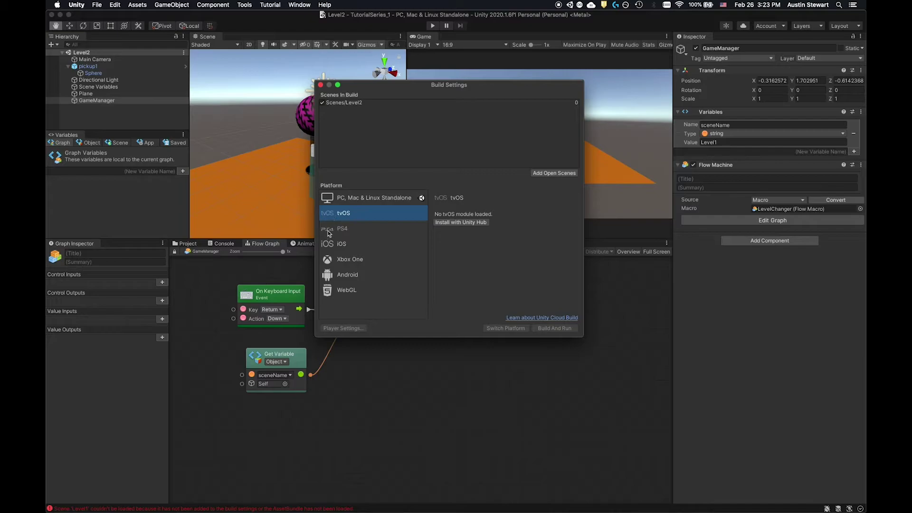
{"action": "left_click", "coordinate": [330, 232]}
{"action": "left_click", "coordinate": [329, 246]}
{"action": "left_click", "coordinate": [338, 260]}
{"action": "left_click", "coordinate": [343, 276]}
{"action": "left_click", "coordinate": [344, 293]}
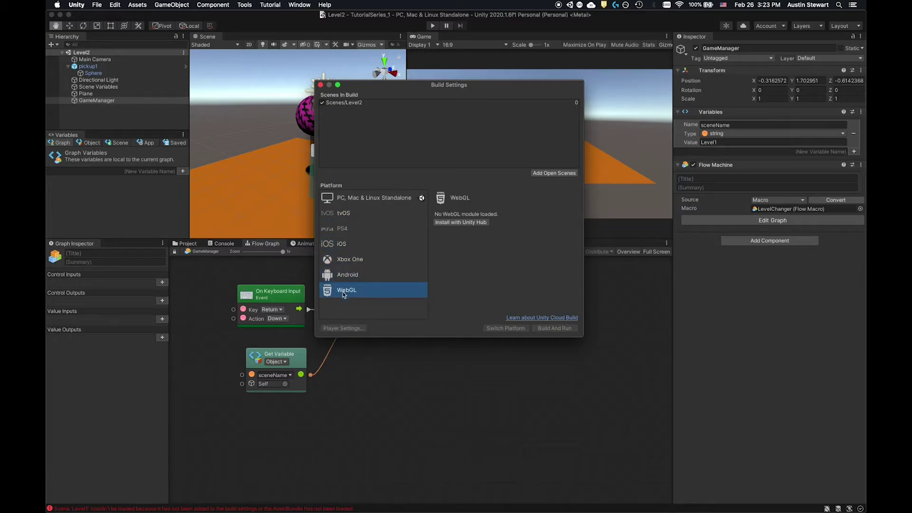
{"action": "left_click", "coordinate": [350, 199]}
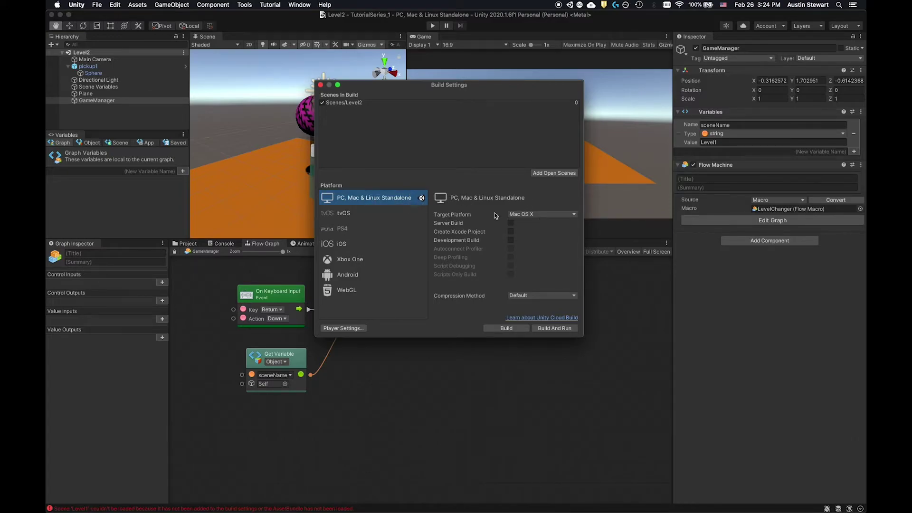
{"action": "left_click", "coordinate": [547, 214]}
{"action": "left_click", "coordinate": [547, 215]}
- View the WebGL module installation in Unity Hub, dismiss it without installing, and close Unity Hub and the Build Settings
{"action": "left_click", "coordinate": [332, 292]}
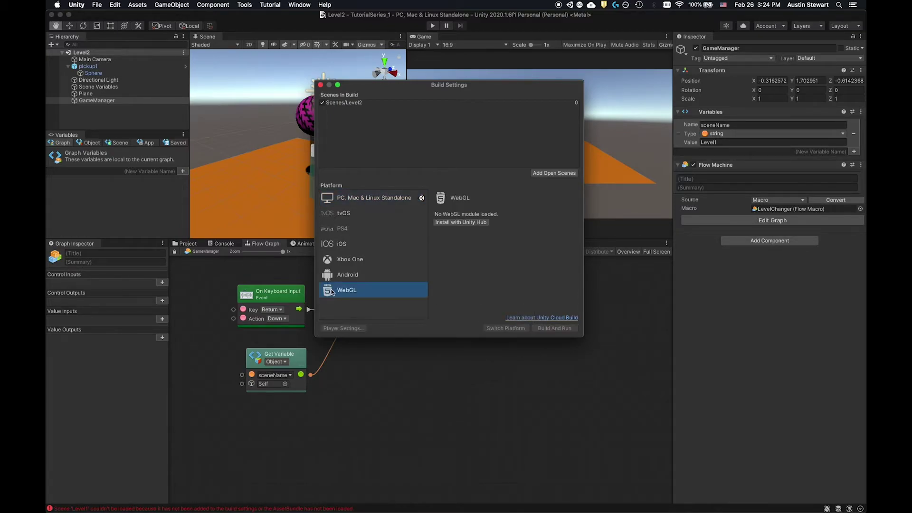
{"action": "left_click", "coordinate": [457, 227]}
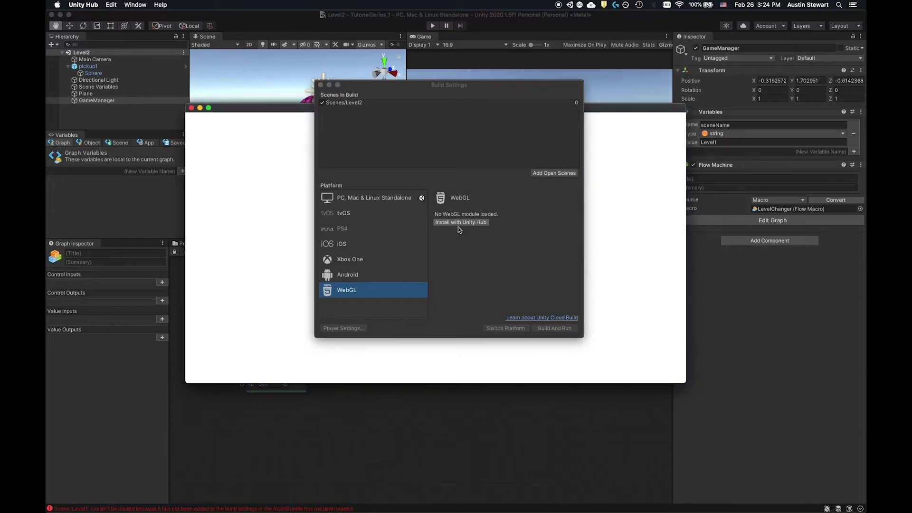
{"action": "left_click_drag", "start_coordinate": [384, 85], "coordinate": [685, 120]}
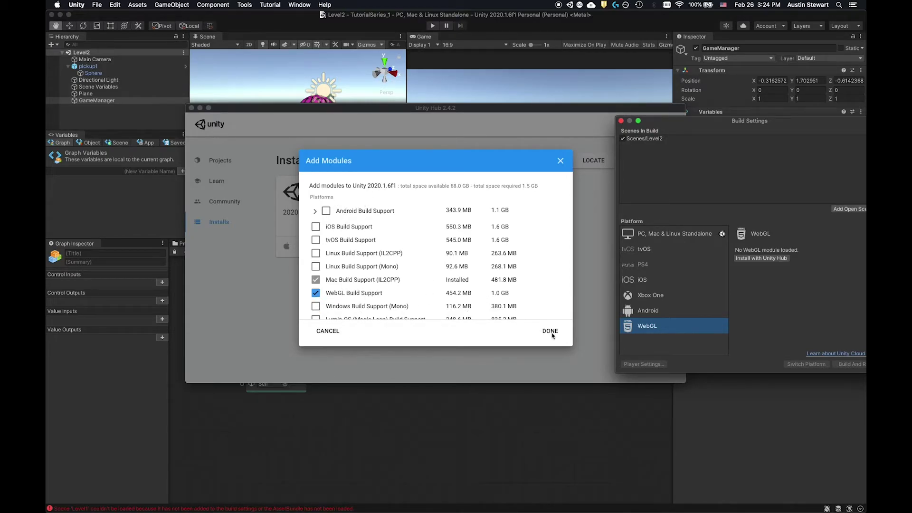
{"action": "left_click", "coordinate": [560, 161]}
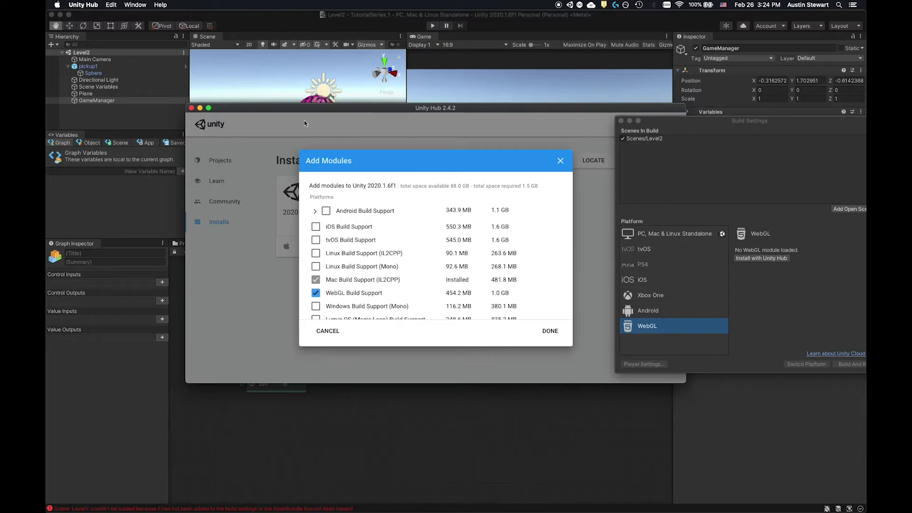
{"action": "left_click", "coordinate": [560, 161]}
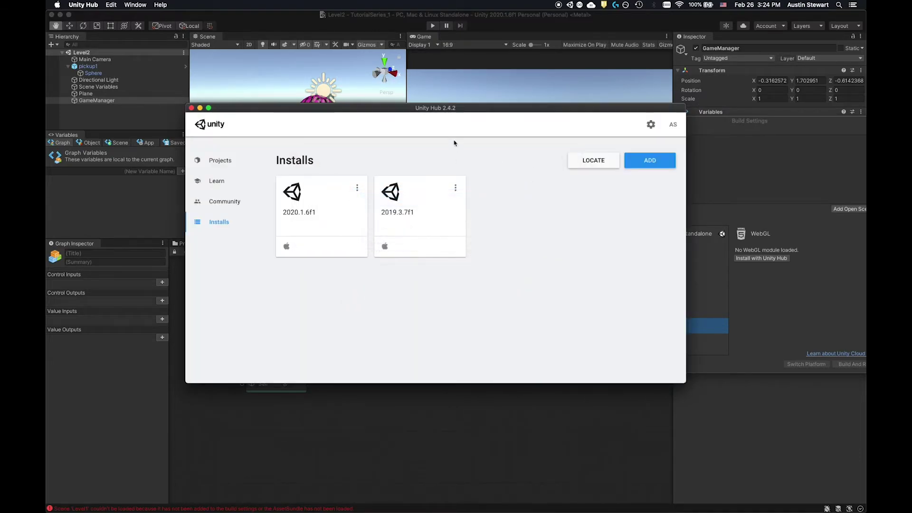
{"action": "left_click", "coordinate": [737, 122]}
{"action": "left_click_drag", "start_coordinate": [737, 122], "coordinate": [380, 151]}
{"action": "left_click", "coordinate": [191, 108]}
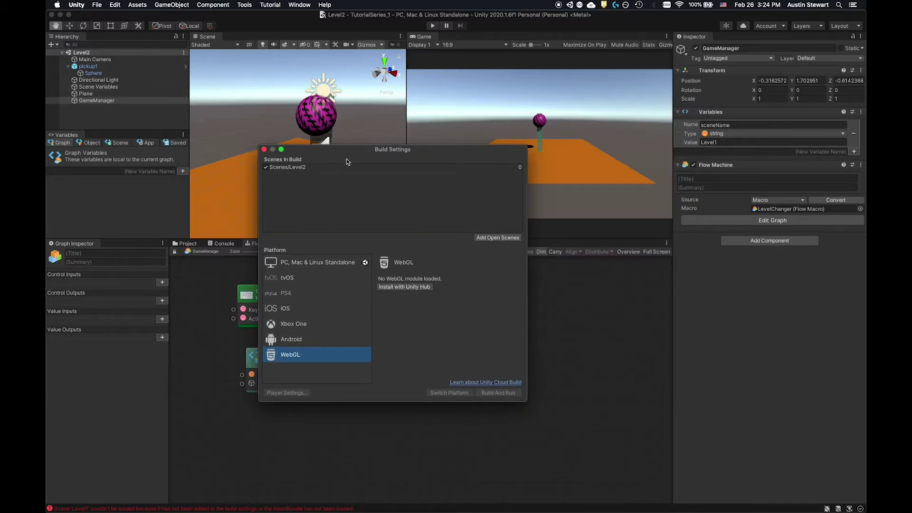
{"action": "left_click_drag", "start_coordinate": [402, 152], "coordinate": [481, 119]}
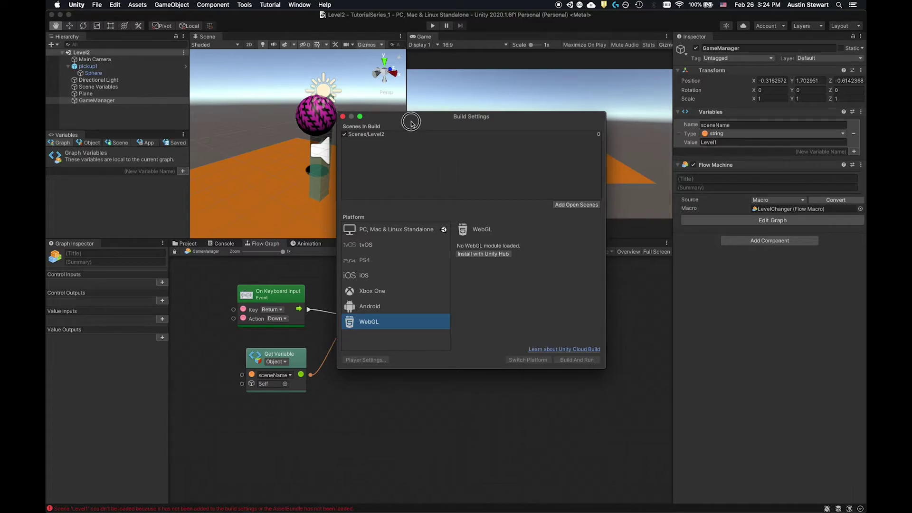
{"action": "left_click", "coordinate": [343, 117]}
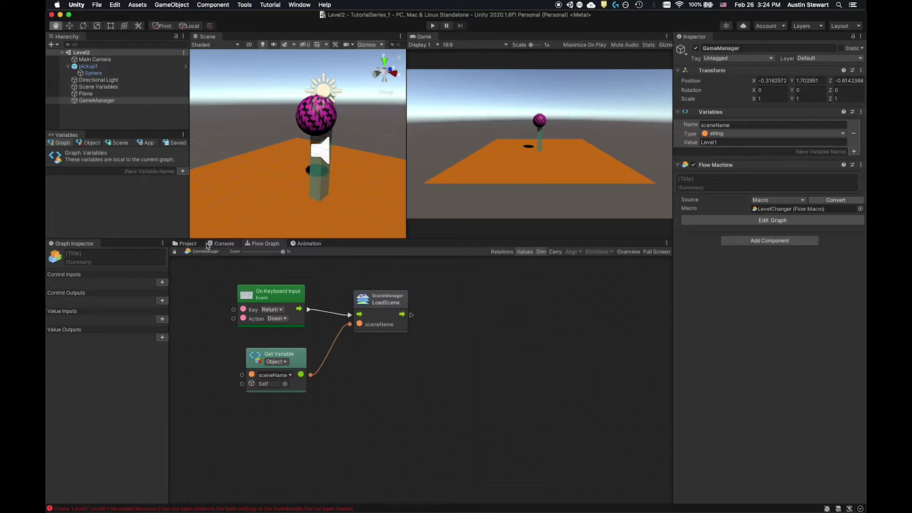
- Open the Level1 scene from the Scenes folder and create an empty game object in it
{"action": "left_click", "coordinate": [186, 243]}
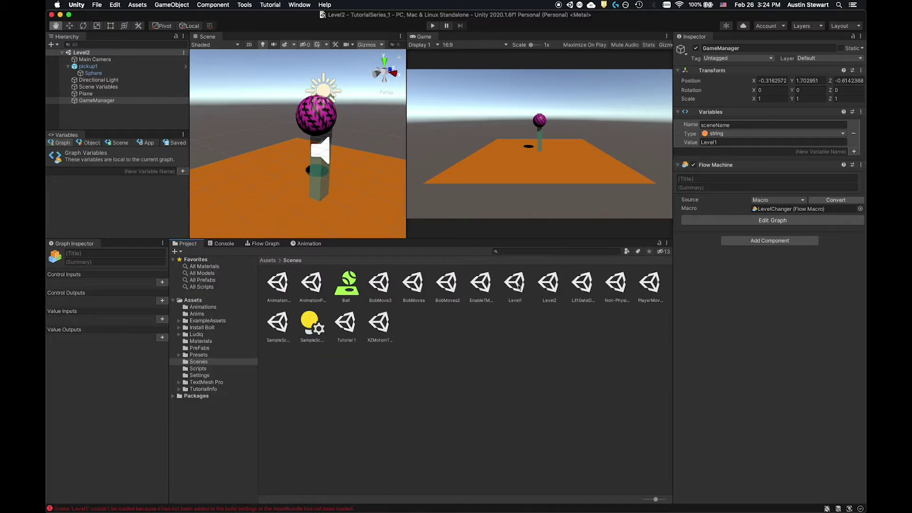
{"action": "double_click", "coordinate": [520, 287]}
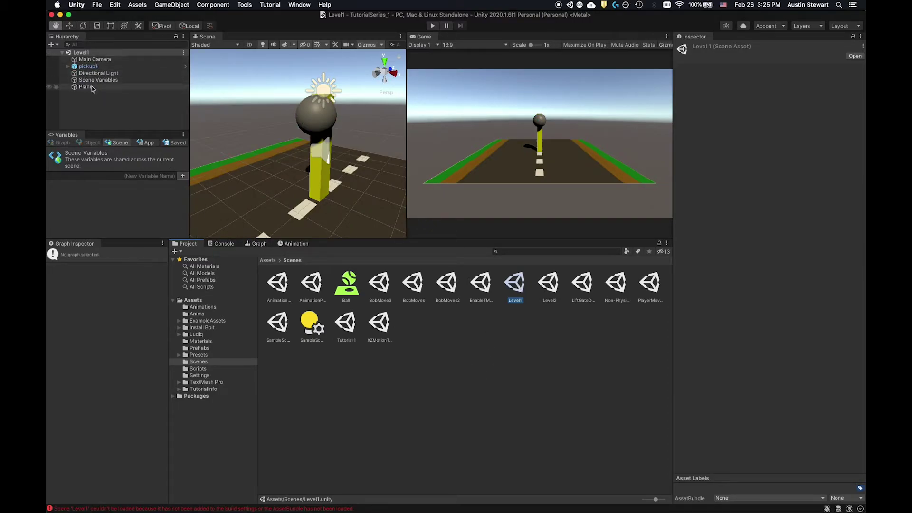
{"action": "left_click", "coordinate": [50, 44]}
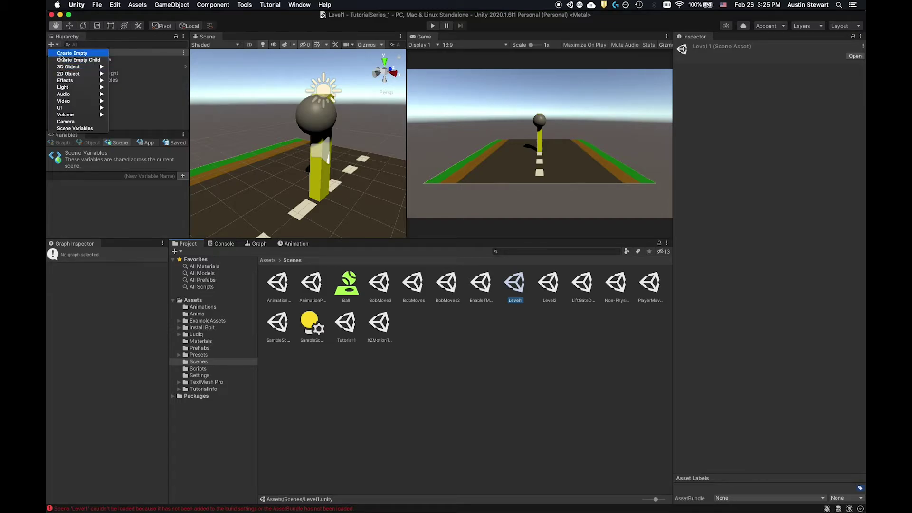
{"action": "left_click", "coordinate": [73, 56]}
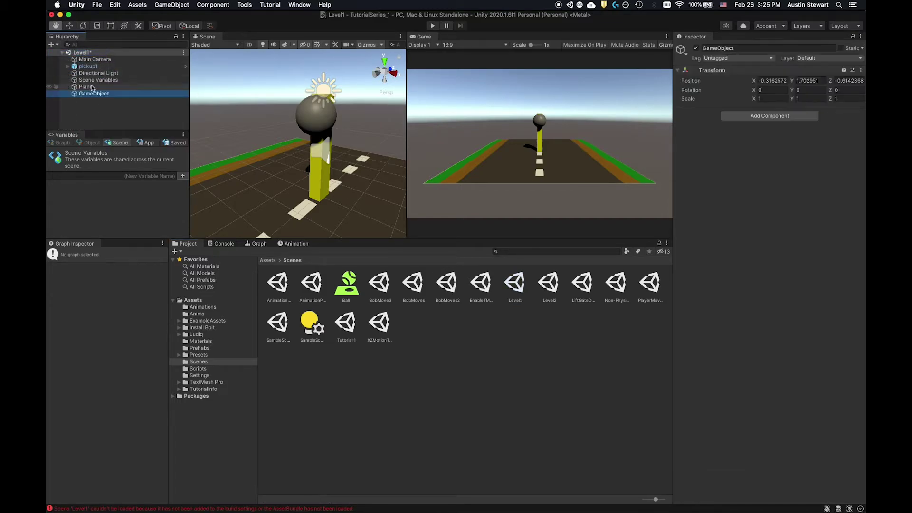
- Try to rename the new empty game object in Level1 to GameManager
{"action": "left_click", "coordinate": [743, 51]}
{"action": "left_click_drag", "start_coordinate": [742, 51], "coordinate": [598, 31]}
{"action": "type", "text": "G"}
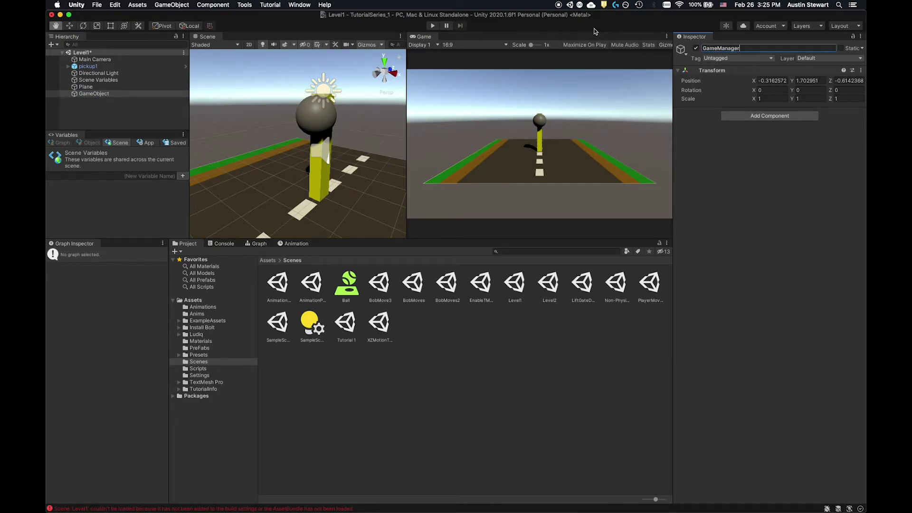
- Add a Flow Machine component to the new game object and assign the LevelChanger macro to it
{"action": "left_click", "coordinate": [779, 117]}
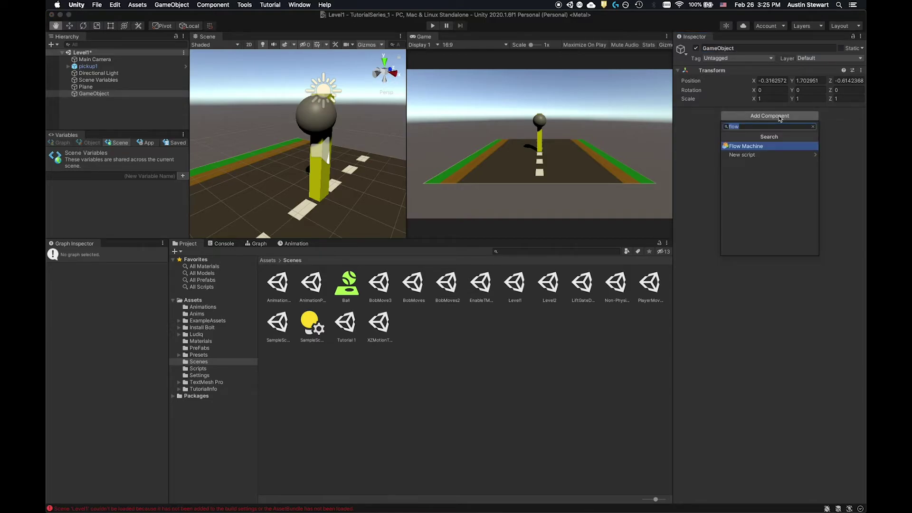
{"action": "left_click", "coordinate": [766, 147]}
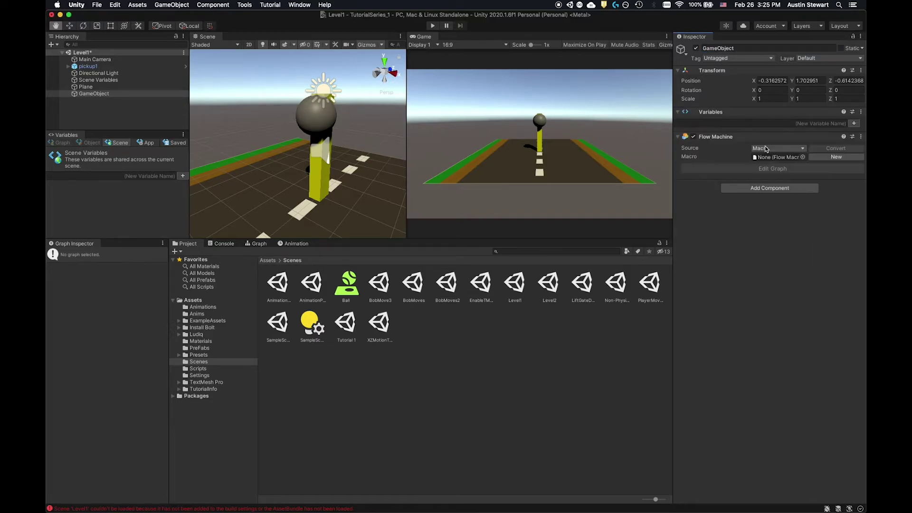
{"action": "left_click", "coordinate": [803, 157]}
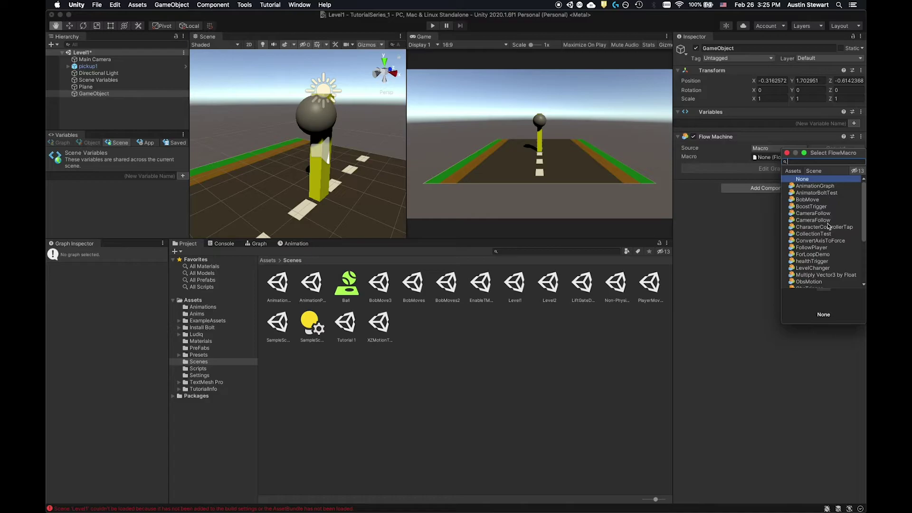
{"action": "scroll", "coordinate": [818, 249], "scroll_direction": "down", "scroll_amount": 5}
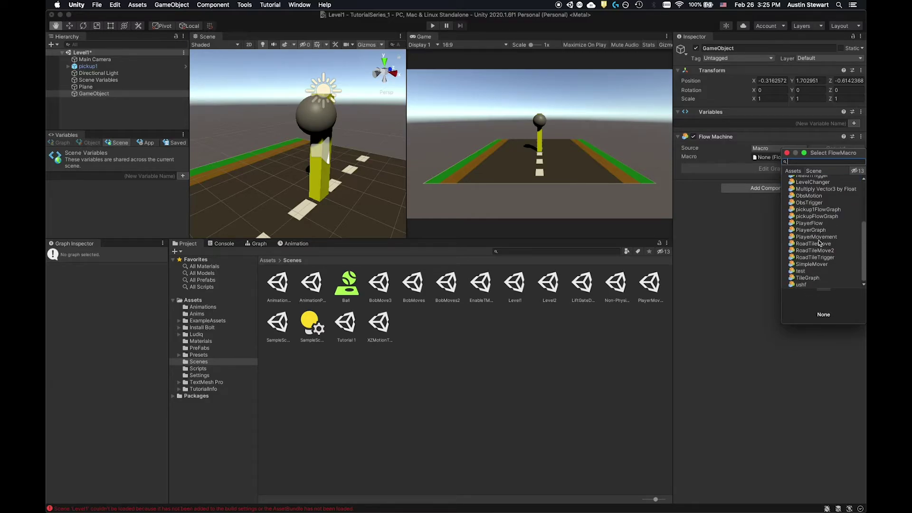
{"action": "scroll", "coordinate": [816, 260], "scroll_direction": "up", "scroll_amount": 1}
{"action": "scroll", "coordinate": [816, 259], "scroll_direction": "down", "scroll_amount": 1}
{"action": "left_click", "coordinate": [805, 183]}
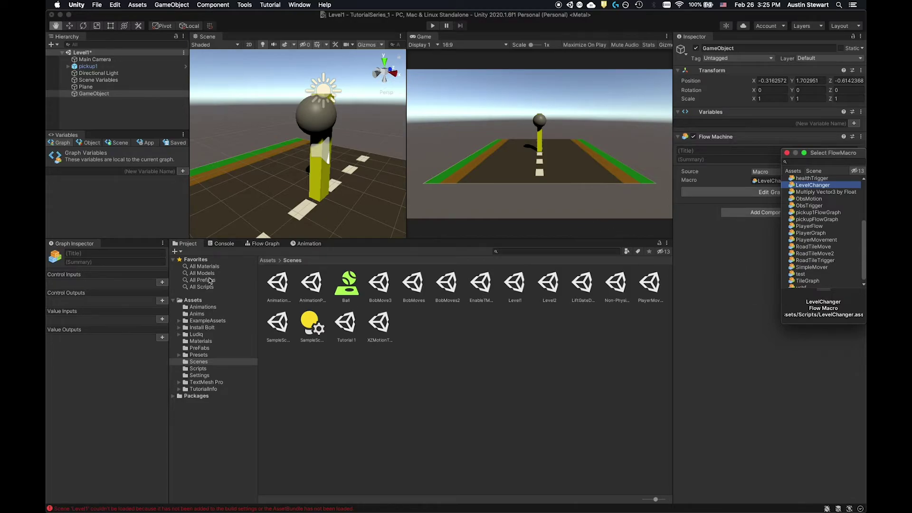
- Add a string object variable named sceneName with the value Level2 to the game object and save the Level1 scene
{"action": "left_click", "coordinate": [257, 245]}
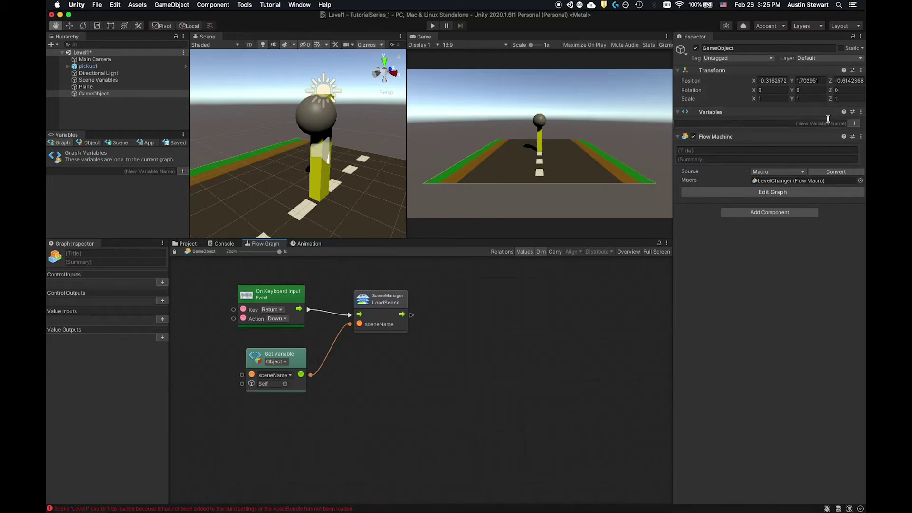
{"action": "left_click", "coordinate": [854, 124]}
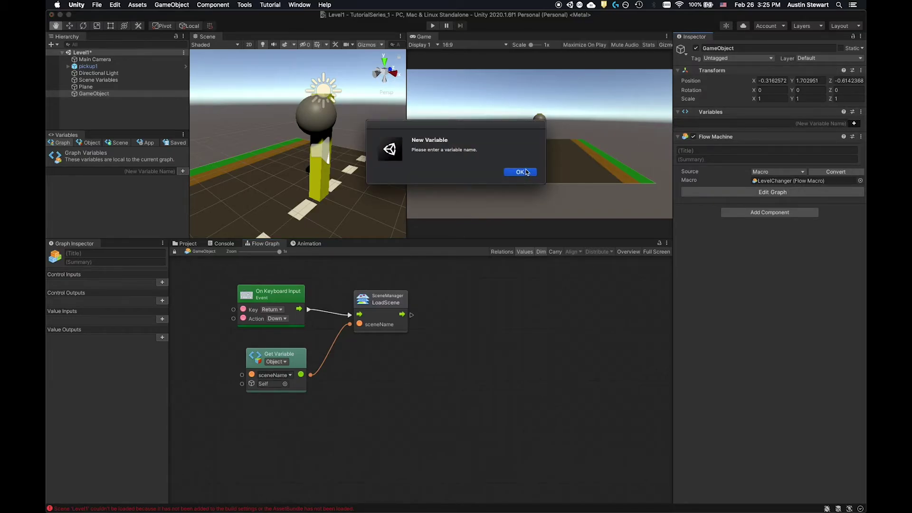
{"action": "left_click", "coordinate": [527, 172]}
{"action": "left_click", "coordinate": [834, 123]}
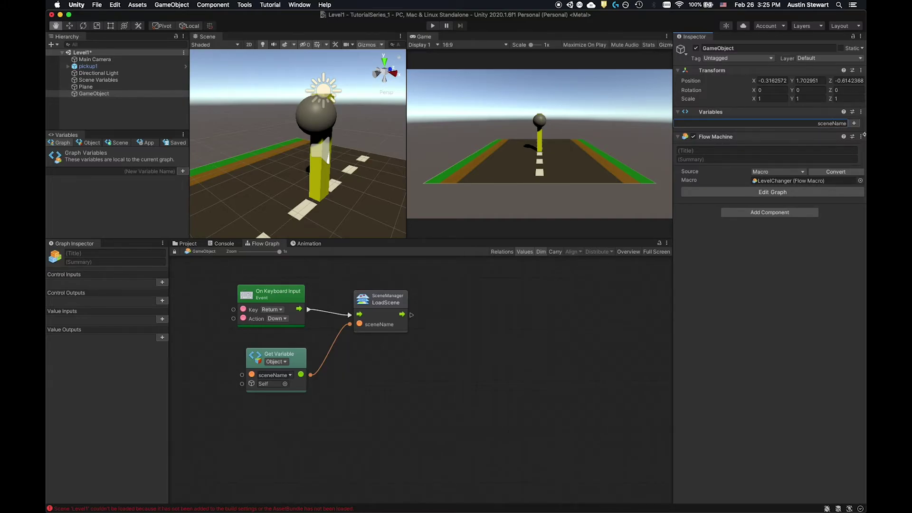
{"action": "left_click", "coordinate": [854, 124]}
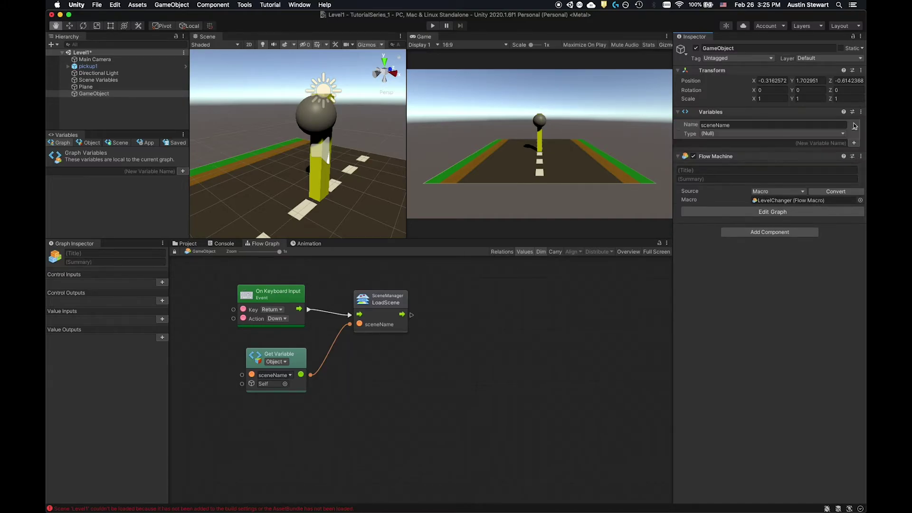
{"action": "left_click", "coordinate": [744, 133]}
{"action": "left_click", "coordinate": [739, 181]}
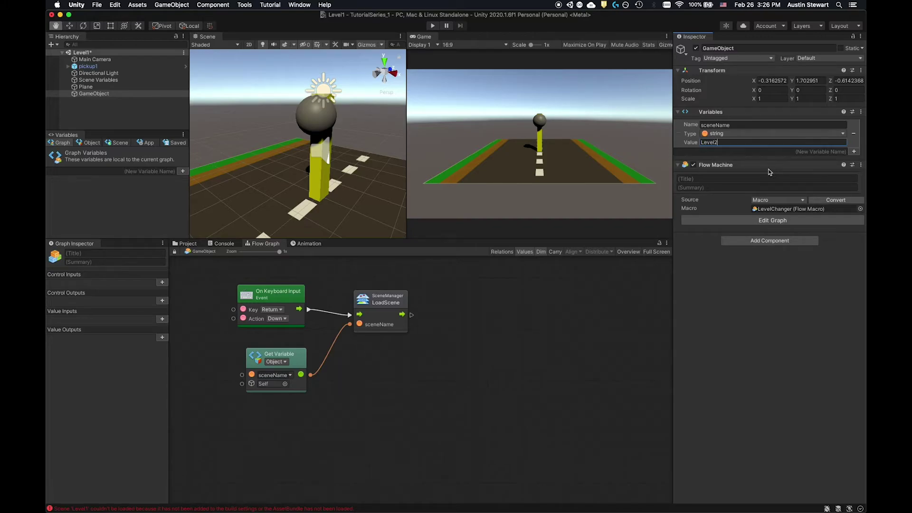
{"action": "left_click", "coordinate": [760, 320]}
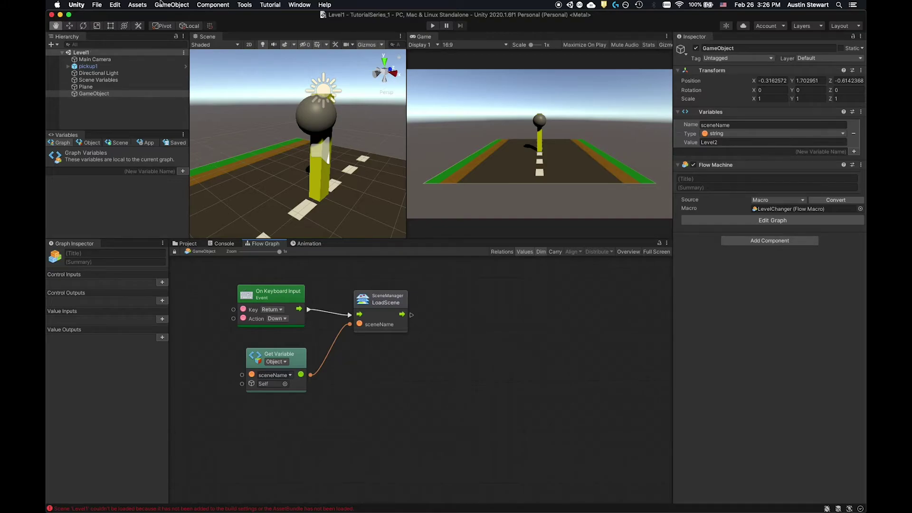
- Add the open Level1 scene to Scenes In Build, place it above Level2, and close the Build Settings
{"action": "left_click", "coordinate": [97, 5]}
{"action": "left_click", "coordinate": [119, 88]}
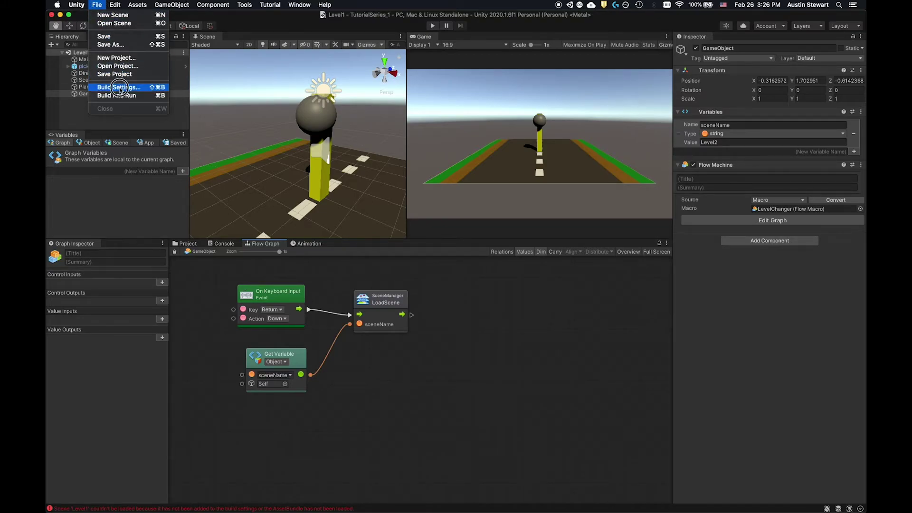
{"action": "left_click", "coordinate": [576, 205]}
{"action": "mouse_move", "coordinate": [367, 142]}
{"action": "left_mouse_down"}
{"action": "mouse_move", "coordinate": [373, 129]}
{"action": "mouse_move", "coordinate": [370, 137]}
{"action": "left_mouse_up"}
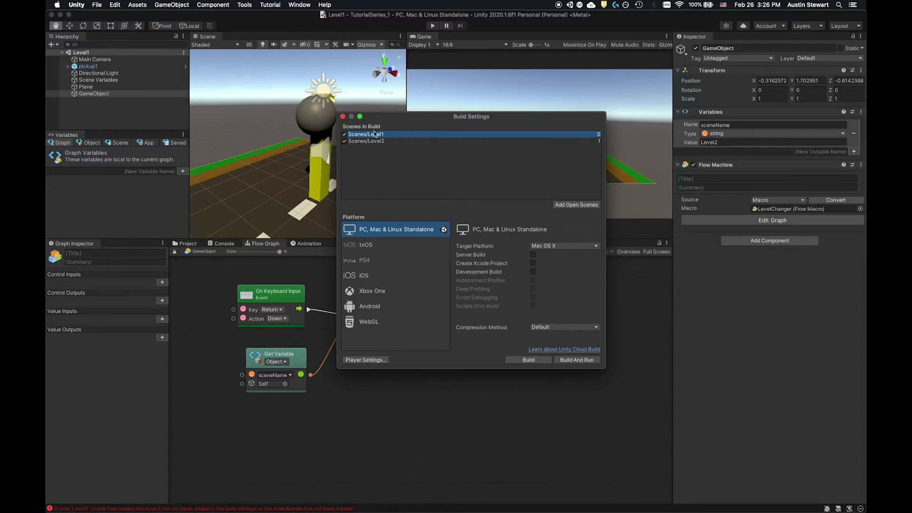
{"action": "mouse_move", "coordinate": [418, 120]}
{"action": "left_mouse_down"}
{"action": "mouse_move", "coordinate": [451, 130]}
{"action": "mouse_move", "coordinate": [451, 150]}
{"action": "mouse_move", "coordinate": [406, 129]}
{"action": "left_mouse_up"}
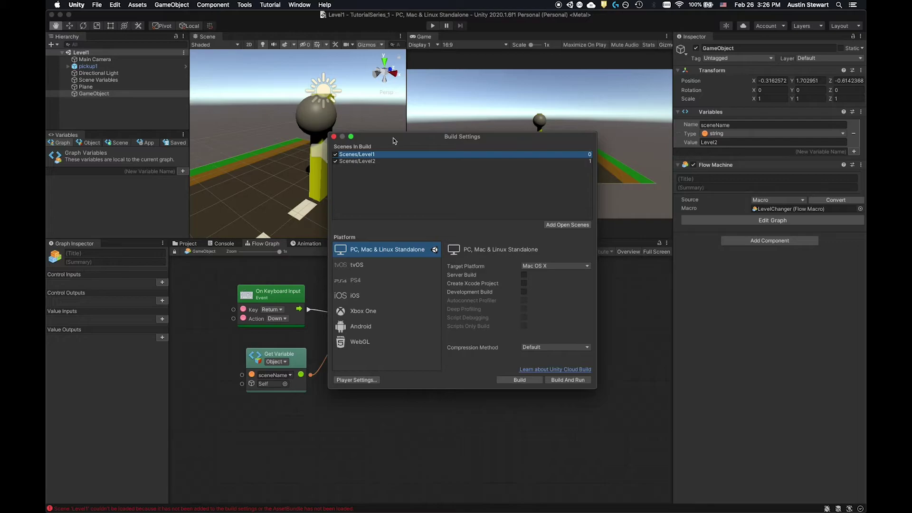
{"action": "left_click_drag", "start_coordinate": [483, 138], "coordinate": [586, 148]}
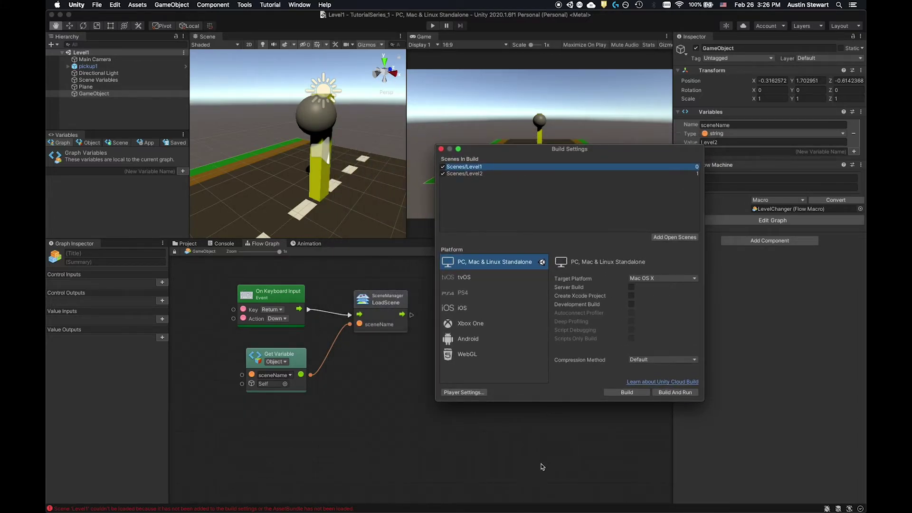
{"action": "left_click", "coordinate": [441, 150]}
- Test the Return-triggered switch from Level1 to Level2 in Play mode and end the test
{"action": "left_click", "coordinate": [432, 26]}
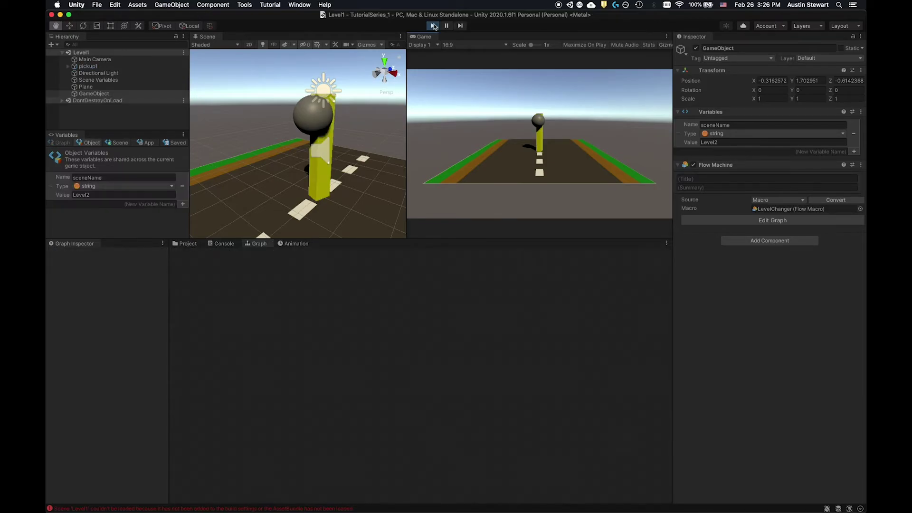
{"action": "key", "text": "Return"}
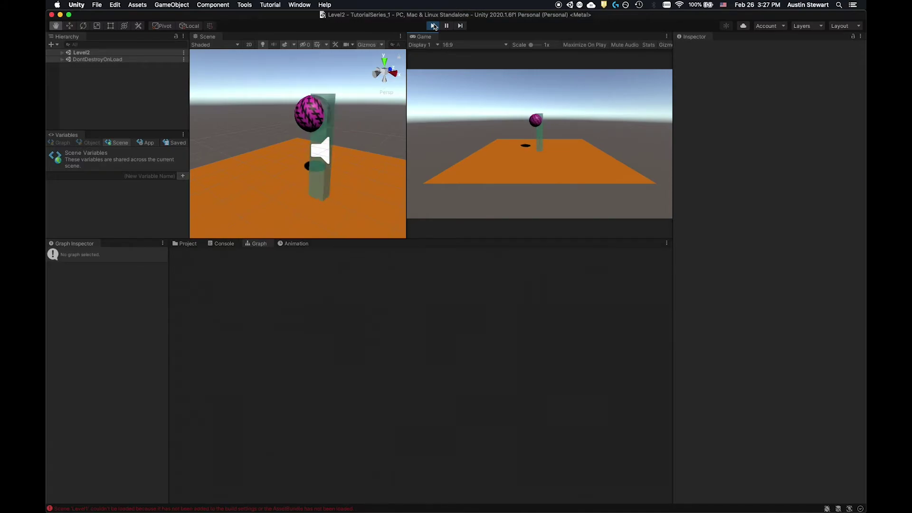
{"action": "left_click", "coordinate": [433, 26]}
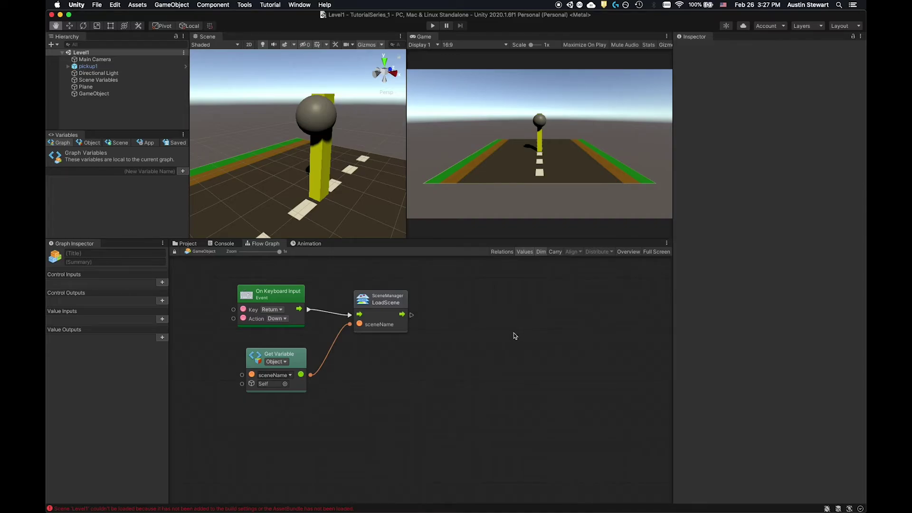
- Open the Build Settings and its Player settings, and arrange the two windows side by side
{"action": "left_click", "coordinate": [97, 6]}
{"action": "left_click", "coordinate": [111, 88]}
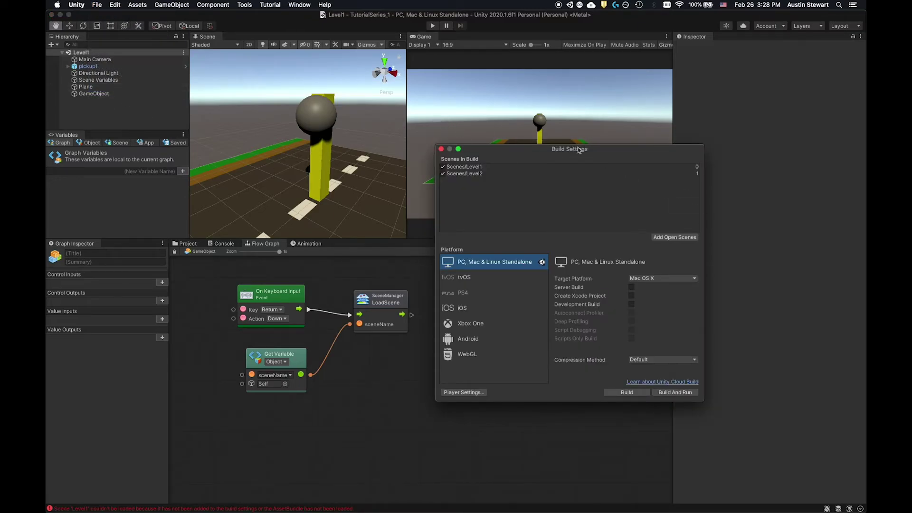
{"action": "left_click_drag", "start_coordinate": [640, 153], "coordinate": [602, 76]}
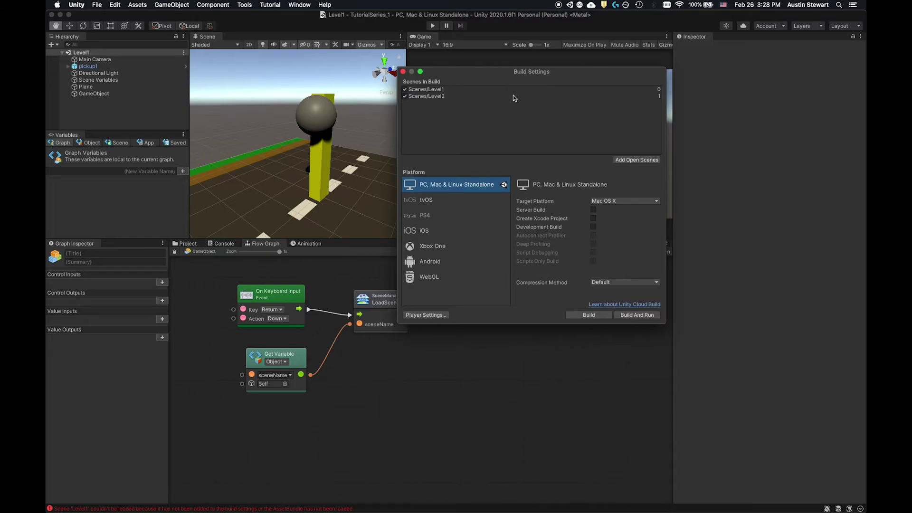
{"action": "left_click_drag", "start_coordinate": [516, 74], "coordinate": [478, 77]}
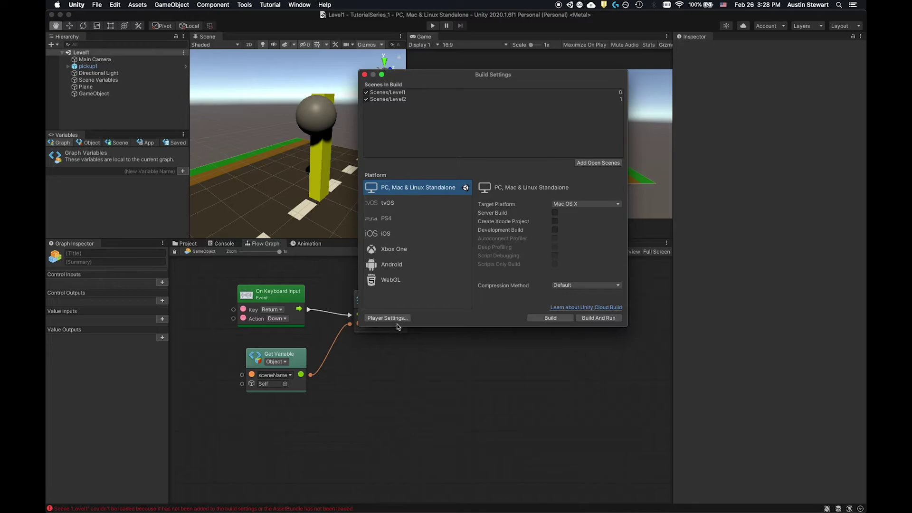
{"action": "left_click_drag", "start_coordinate": [473, 76], "coordinate": [482, 67]}
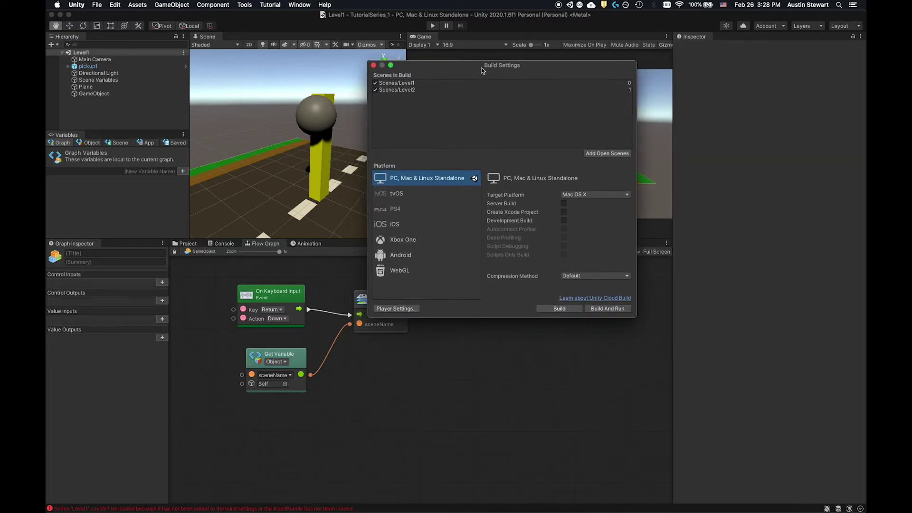
{"action": "left_click", "coordinate": [392, 309]}
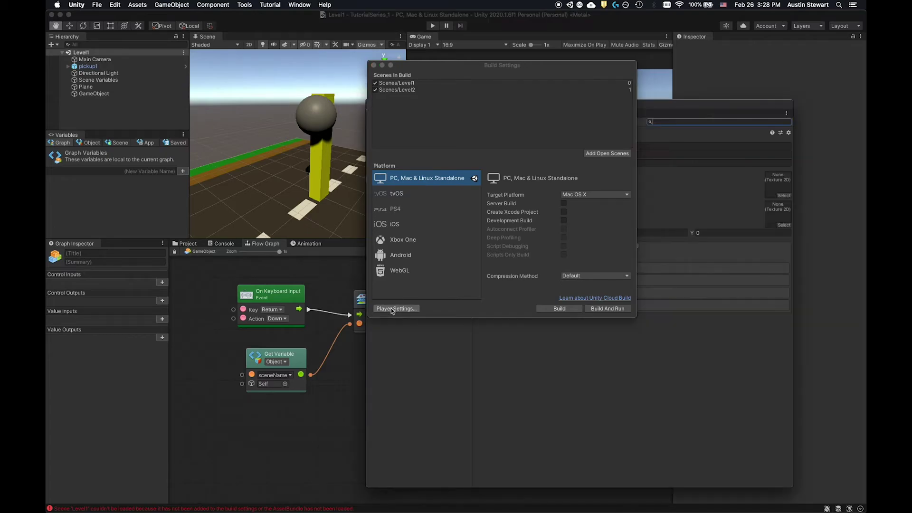
{"action": "left_click_drag", "start_coordinate": [571, 66], "coordinate": [284, 38]}
{"action": "left_click_drag", "start_coordinate": [654, 150], "coordinate": [593, 82]}
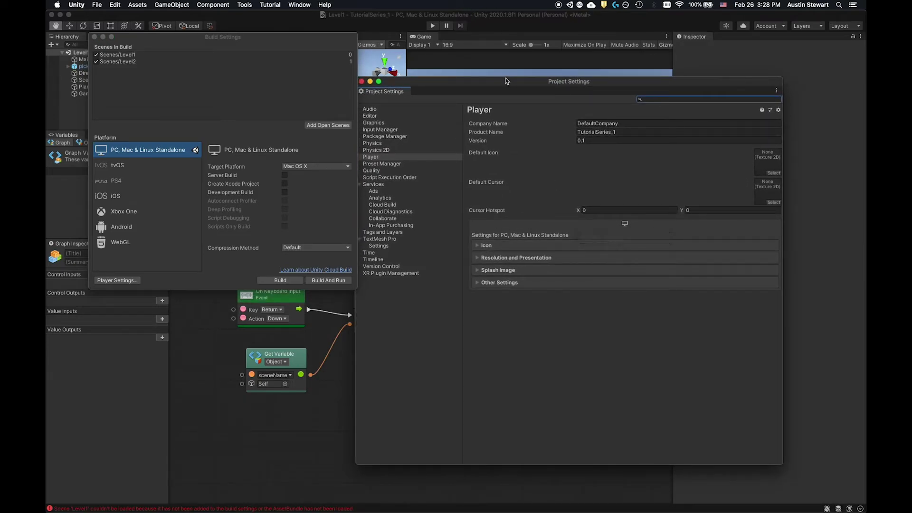
{"action": "left_click_drag", "start_coordinate": [456, 88], "coordinate": [474, 69]}
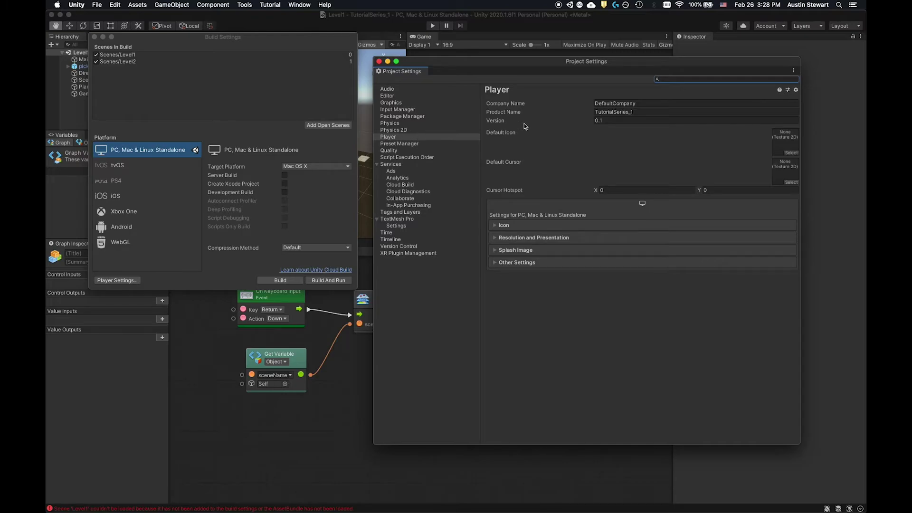
- Set the company name to Not Good and the product name to Best Gam3 3V3R
{"action": "left_click", "coordinate": [634, 103]}
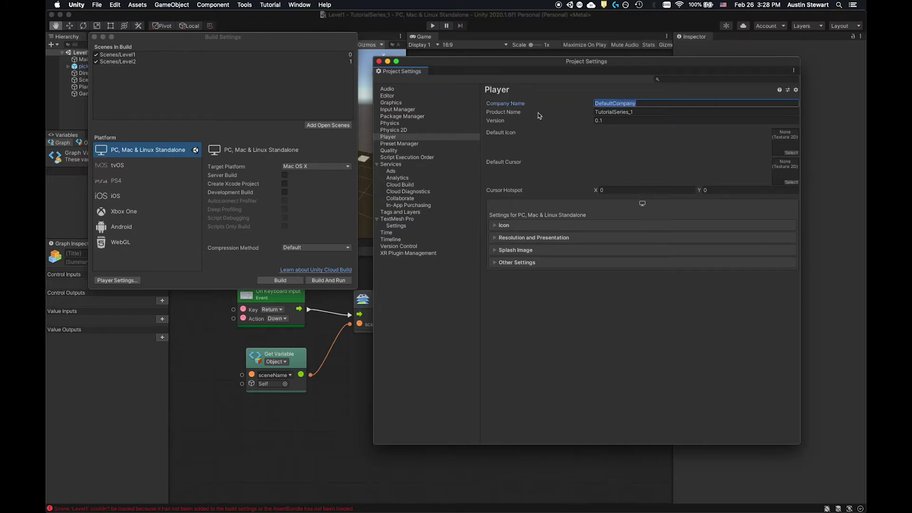
{"action": "type", "text": "Not Good"}
{"action": "left_click", "coordinate": [643, 110]}
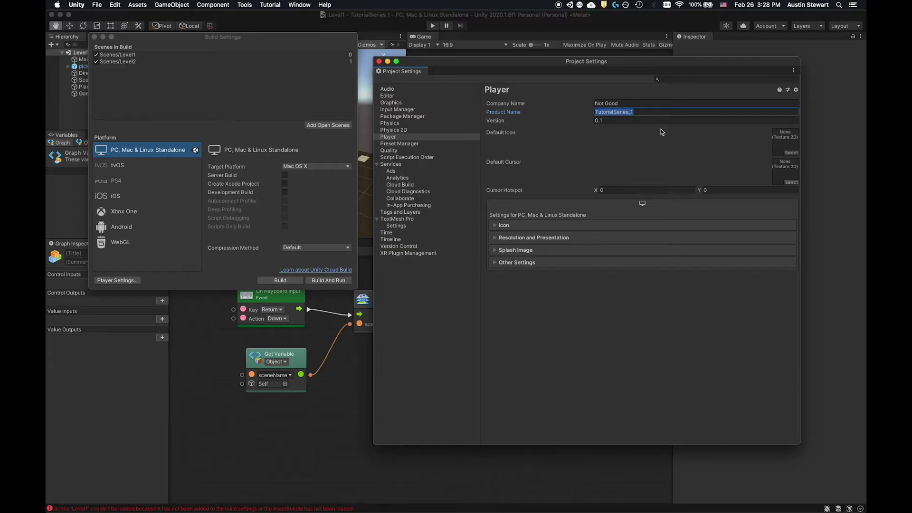
{"action": "type", "text": "Best Gam3 3V3R"}
- Assign the happy smiley face texture as the player's default icon
{"action": "left_click", "coordinate": [792, 154]}
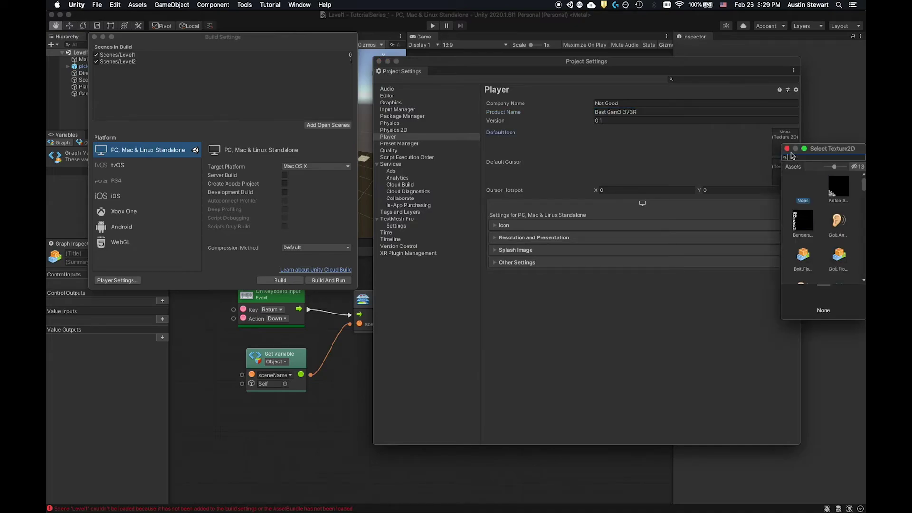
{"action": "mouse_move", "coordinate": [824, 151]}
{"action": "left_mouse_down"}
{"action": "mouse_move", "coordinate": [625, 136]}
{"action": "mouse_move", "coordinate": [681, 134]}
{"action": "left_mouse_up"}
{"action": "scroll", "coordinate": [681, 209], "scroll_direction": "down", "scroll_amount": 3}
{"action": "scroll", "coordinate": [681, 209], "scroll_direction": "down", "scroll_amount": 5}
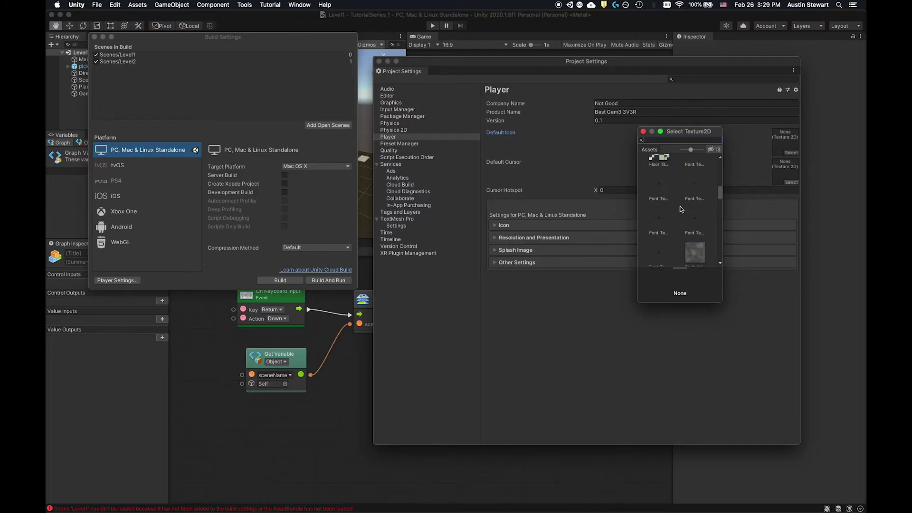
{"action": "scroll", "coordinate": [682, 210], "scroll_direction": "down", "scroll_amount": 4}
{"action": "scroll", "coordinate": [682, 214], "scroll_direction": "down", "scroll_amount": 8}
{"action": "scroll", "coordinate": [682, 211], "scroll_direction": "down", "scroll_amount": 6}
{"action": "scroll", "coordinate": [684, 205], "scroll_direction": "up", "scroll_amount": 10}
{"action": "scroll", "coordinate": [688, 192], "scroll_direction": "up", "scroll_amount": 4}
{"action": "scroll", "coordinate": [691, 192], "scroll_direction": "up", "scroll_amount": 5}
{"action": "scroll", "coordinate": [687, 197], "scroll_direction": "up", "scroll_amount": 6}
{"action": "scroll", "coordinate": [688, 193], "scroll_direction": "up", "scroll_amount": 1}
{"action": "left_click", "coordinate": [691, 183]}
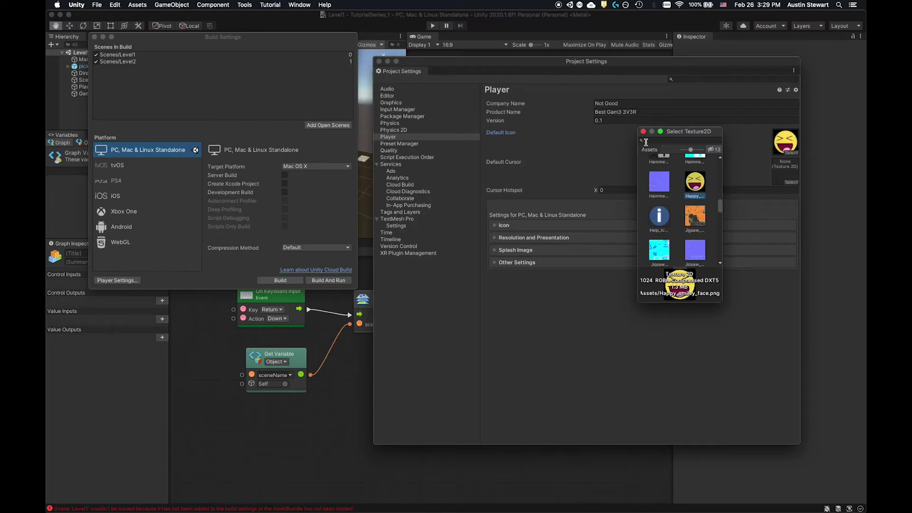
{"action": "left_click", "coordinate": [644, 132]}
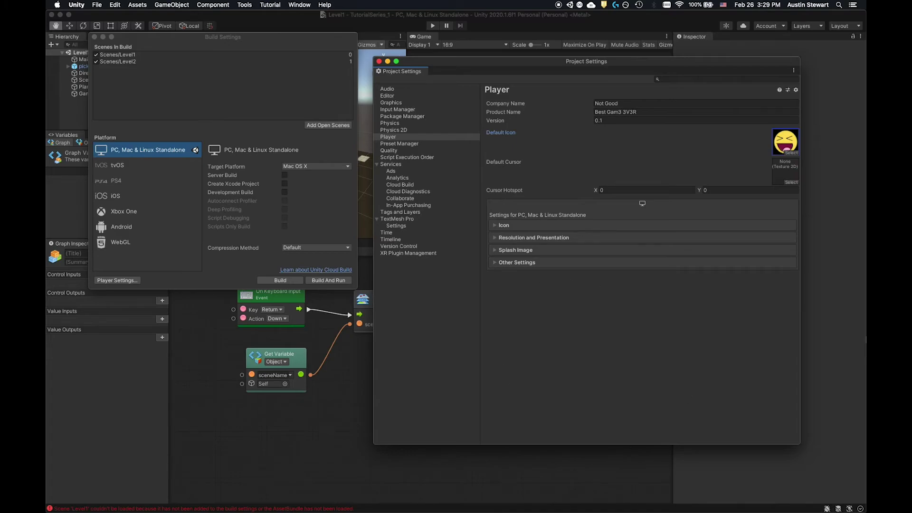
- Review the standalone icon previews at every size from 1024x1024 to 16x16 and collapse the Icon section
{"action": "left_click", "coordinate": [495, 226]}
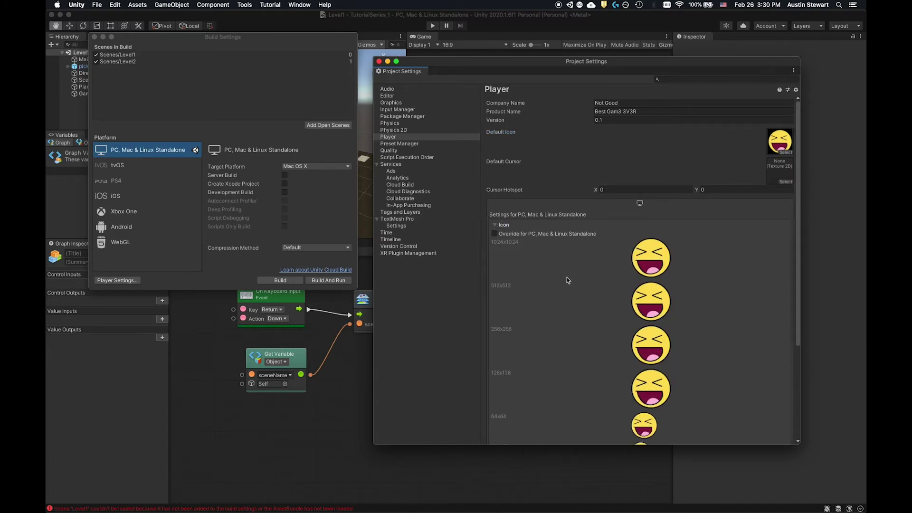
{"action": "scroll", "coordinate": [578, 285], "scroll_direction": "down", "scroll_amount": 5}
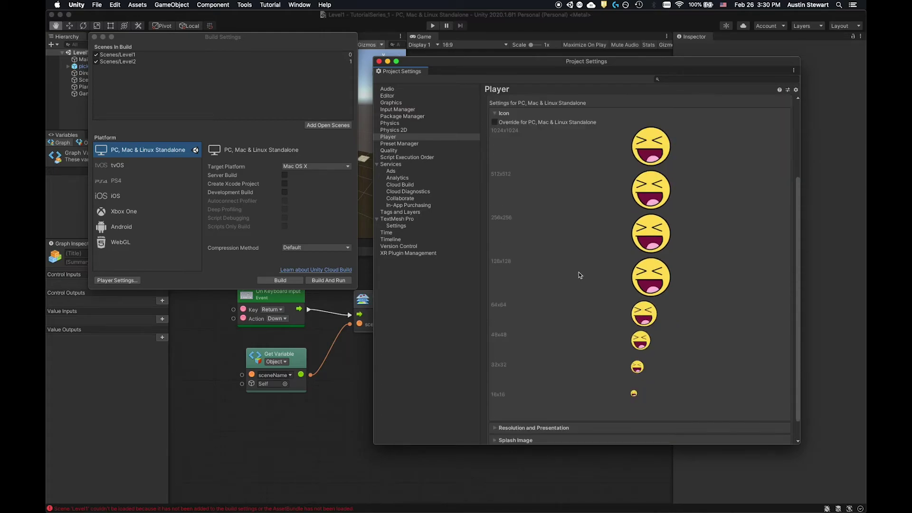
{"action": "scroll", "coordinate": [575, 265], "scroll_direction": "up", "scroll_amount": 5}
{"action": "scroll", "coordinate": [657, 185], "scroll_direction": "down", "scroll_amount": 4}
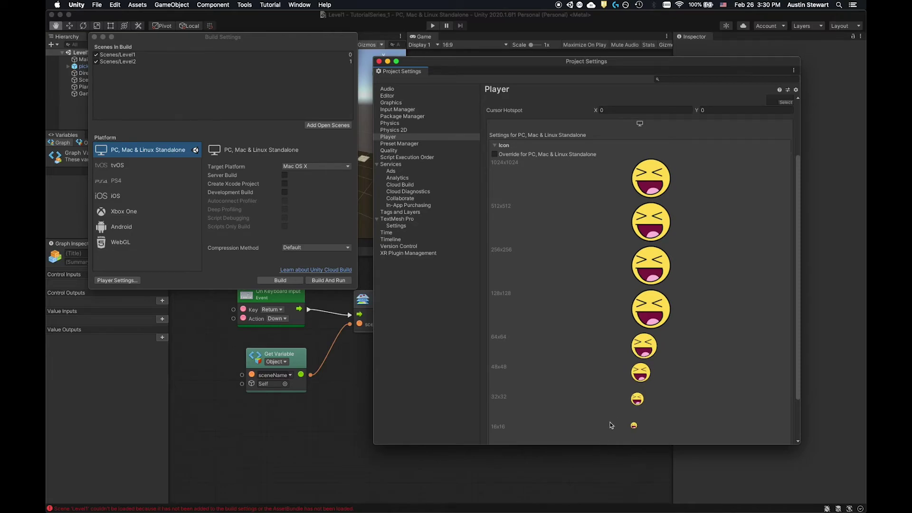
{"action": "scroll", "coordinate": [625, 382], "scroll_direction": "down", "scroll_amount": 1}
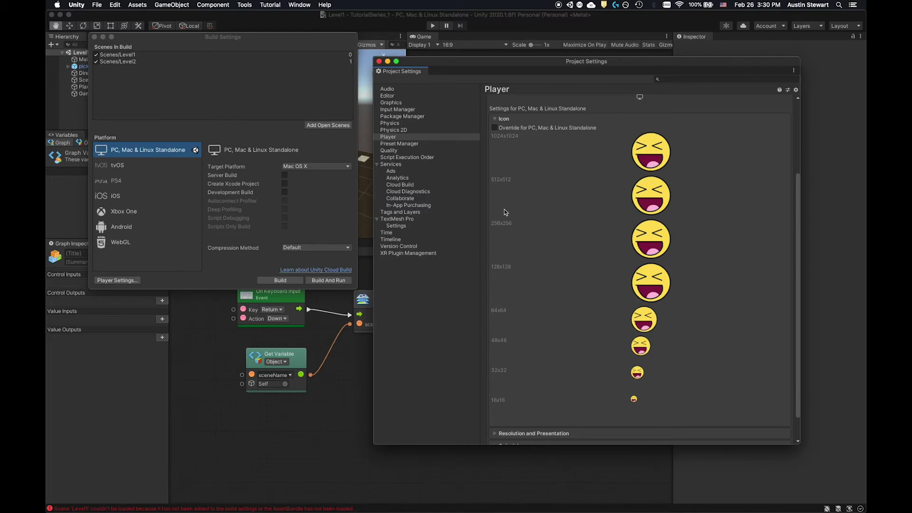
{"action": "left_click", "coordinate": [497, 118]}
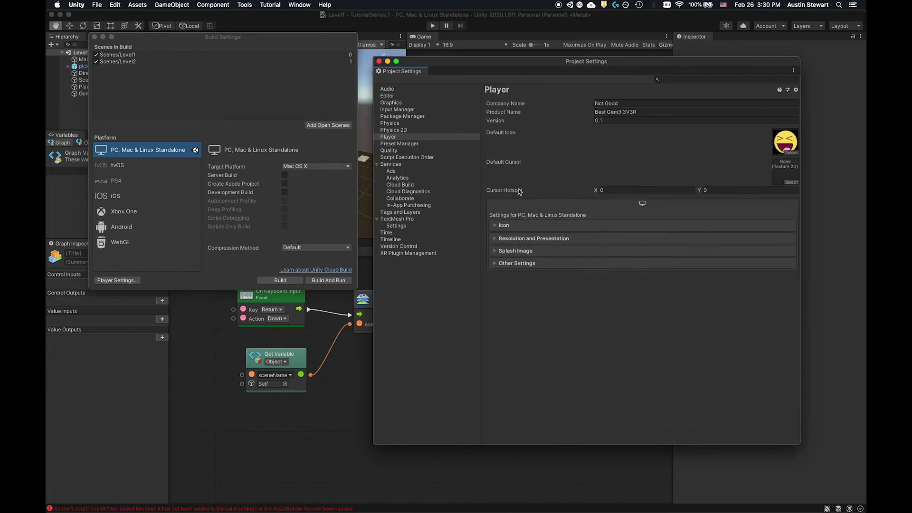
- Examine the fullscreen mode choices and the default screen size options under Resolution and Presentation, keeping native resolution enabled
{"action": "left_click", "coordinate": [495, 238]}
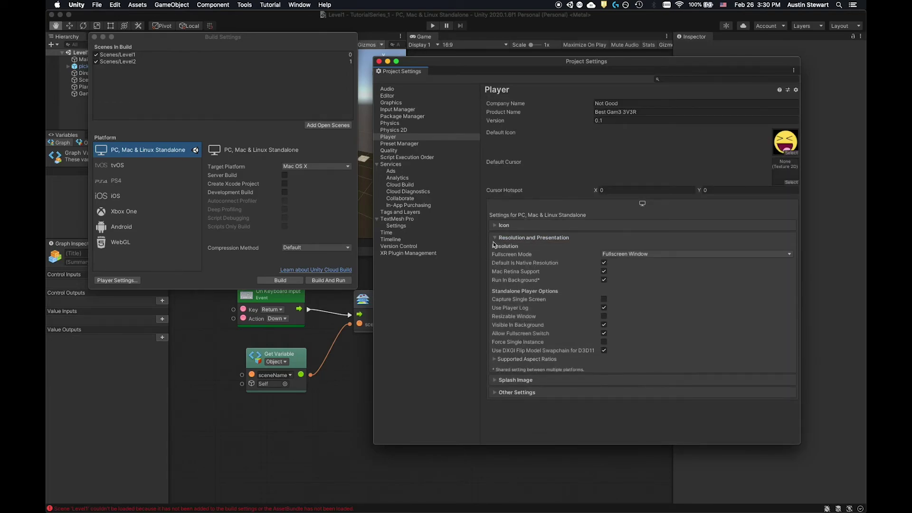
{"action": "left_click", "coordinate": [657, 257]}
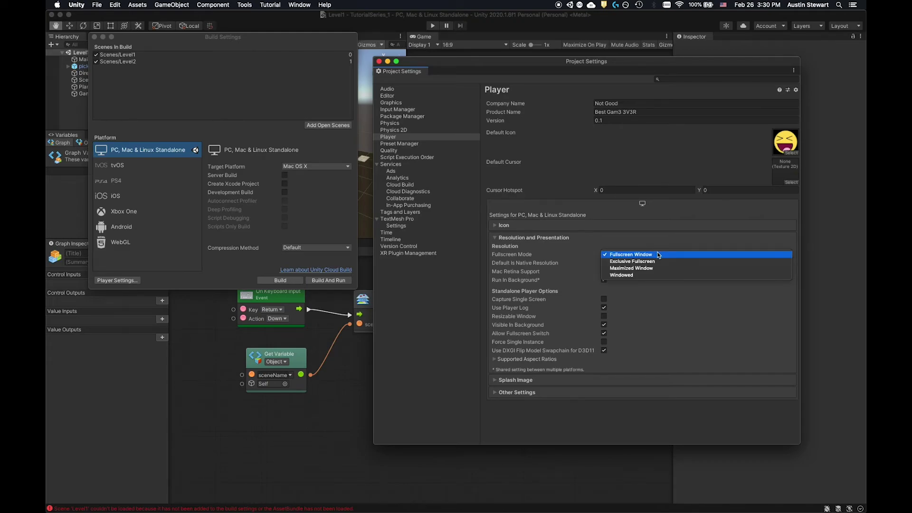
{"action": "left_click", "coordinate": [660, 245]}
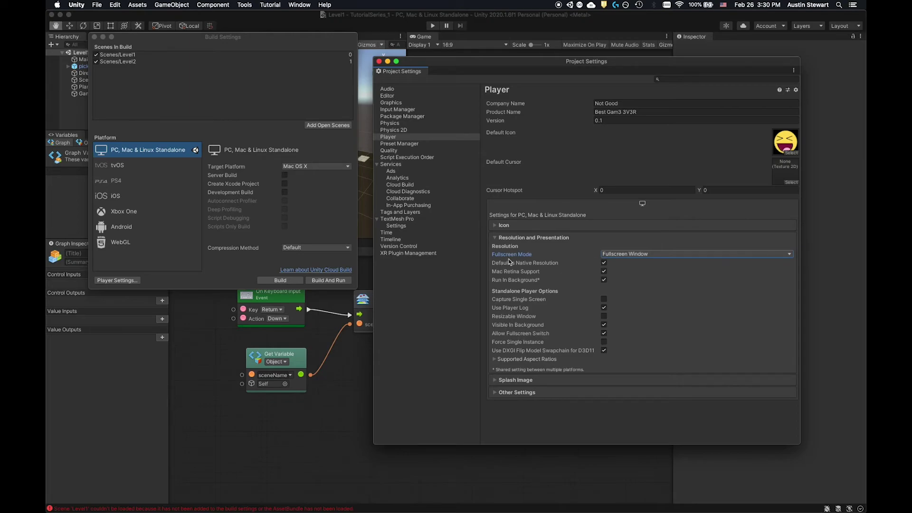
{"action": "left_click", "coordinate": [604, 264]}
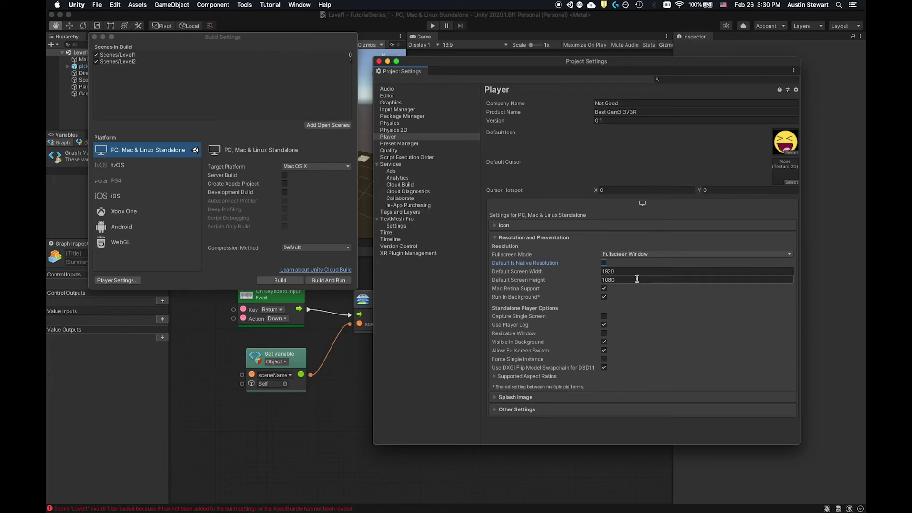
{"action": "left_click", "coordinate": [604, 264]}
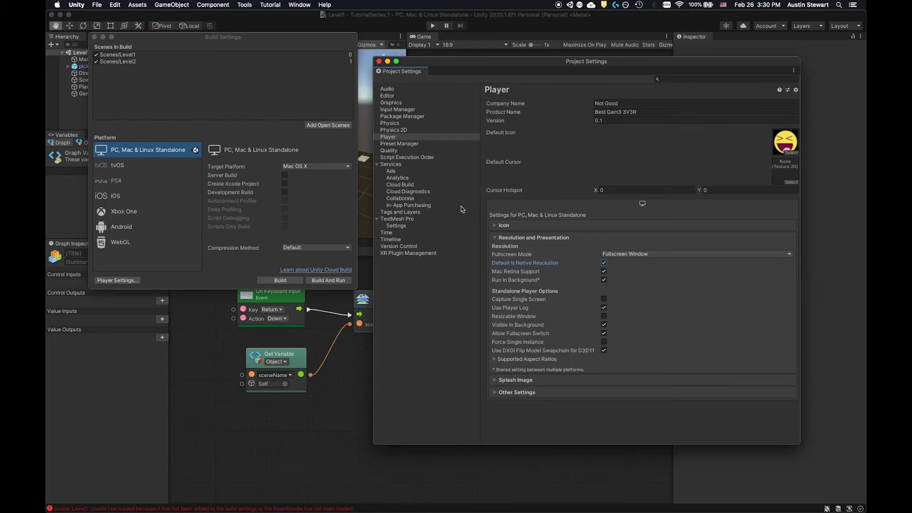
{"action": "left_click", "coordinate": [495, 238]}
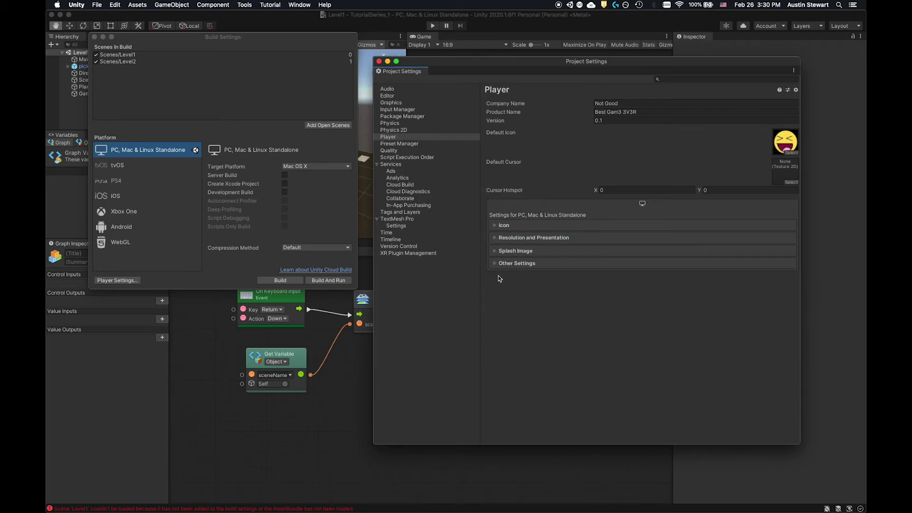
- Add the GameOver-01 sprite as a logo in the Splash Image settings and preview the splash screen
{"action": "left_click", "coordinate": [494, 251]}
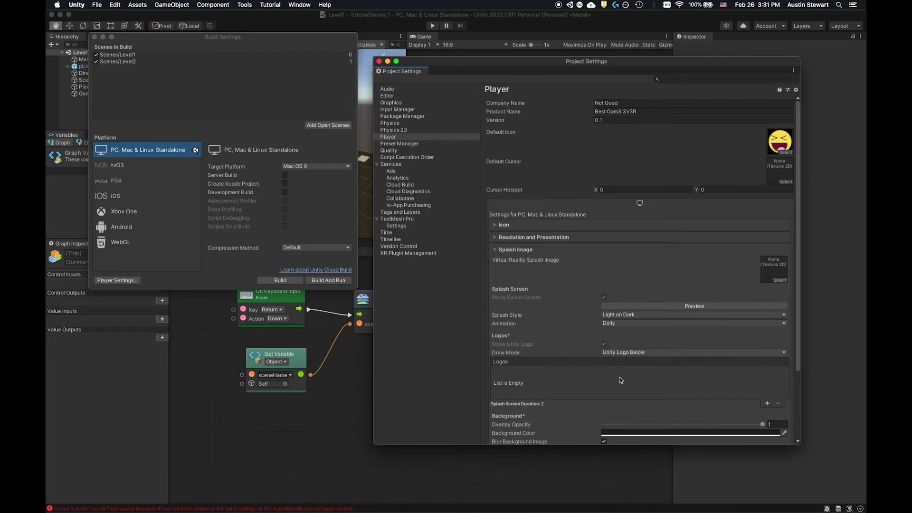
{"action": "left_click", "coordinate": [767, 404]}
{"action": "left_click", "coordinate": [524, 394]}
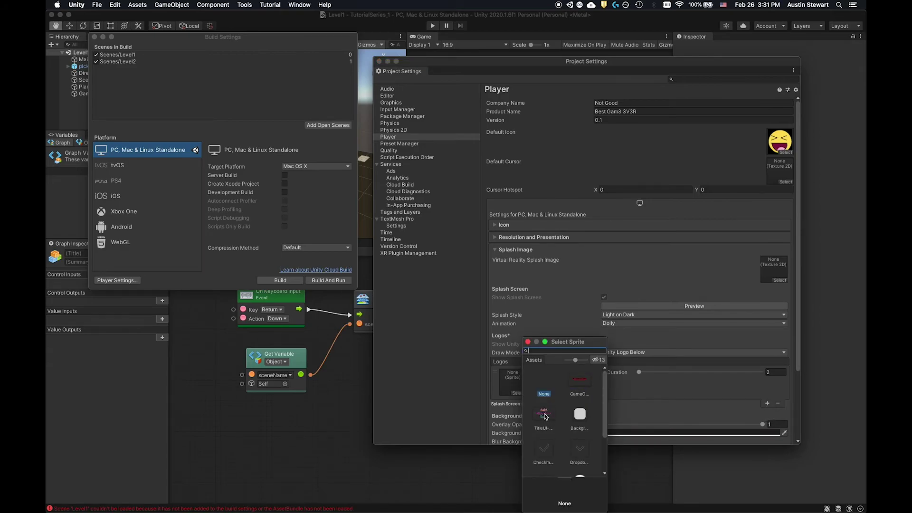
{"action": "left_click", "coordinate": [588, 382]}
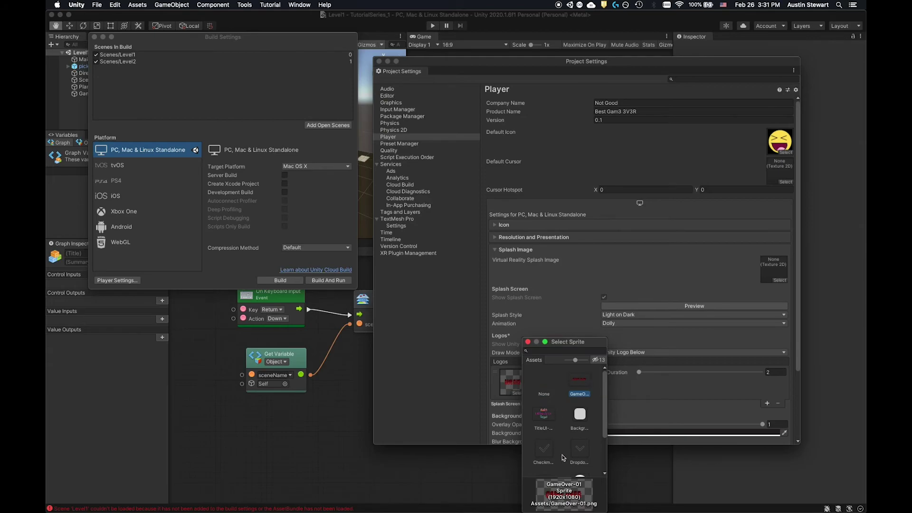
{"action": "left_click", "coordinate": [529, 343]}
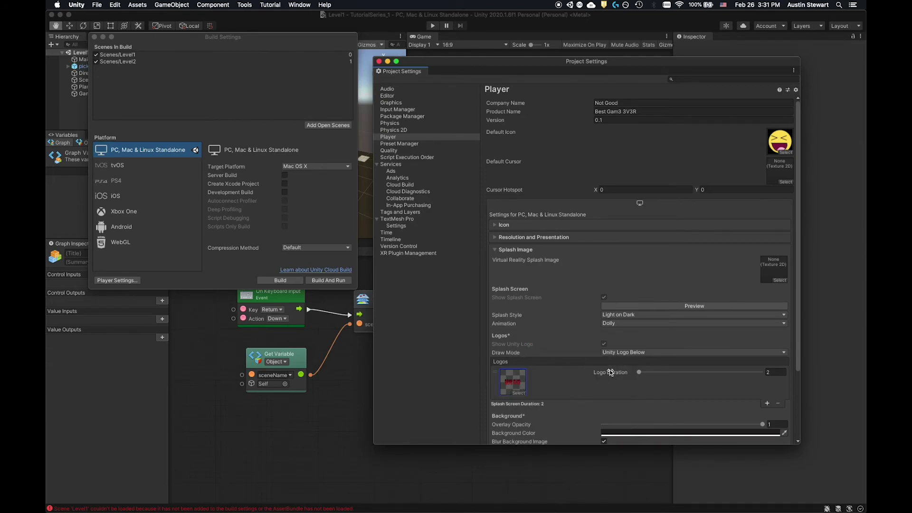
{"action": "scroll", "coordinate": [610, 372], "scroll_direction": "down", "scroll_amount": 3}
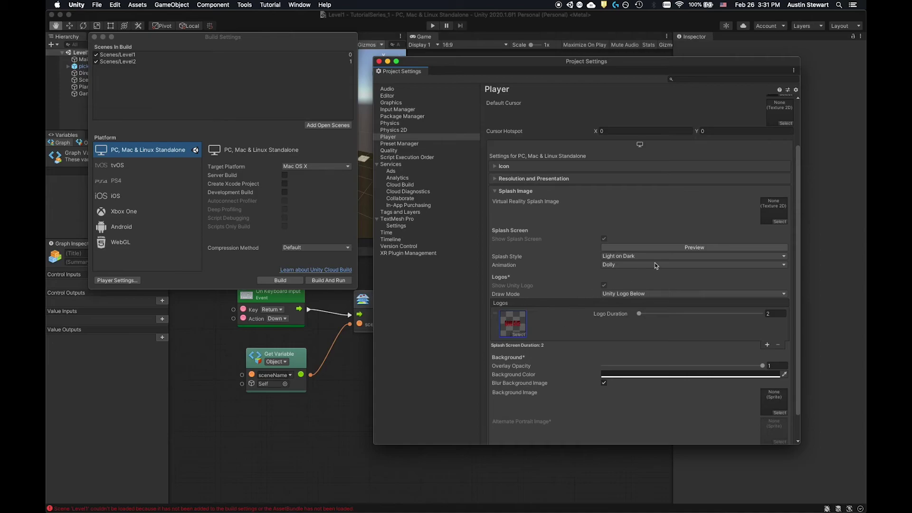
{"action": "left_click", "coordinate": [677, 245]}
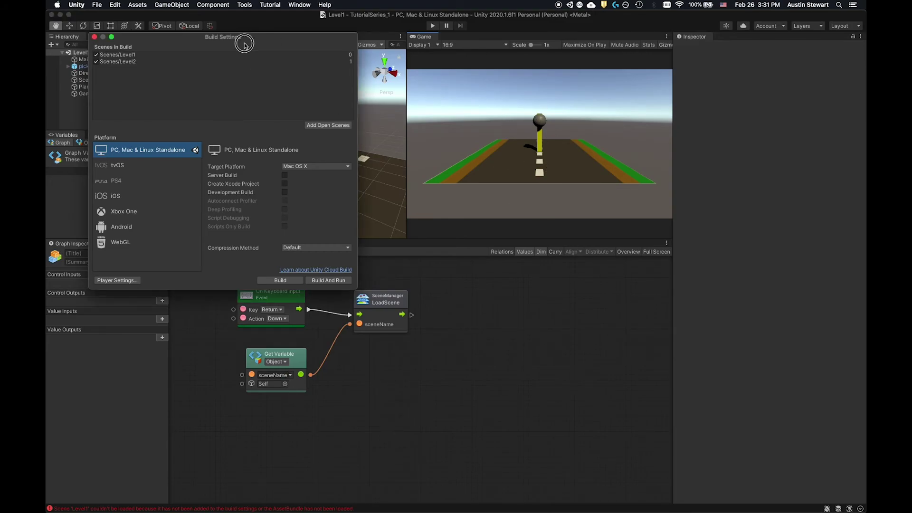
- Bring the Player settings back up and place them beside the Build Settings without overlap
{"action": "left_click_drag", "start_coordinate": [255, 37], "coordinate": [382, 91]}
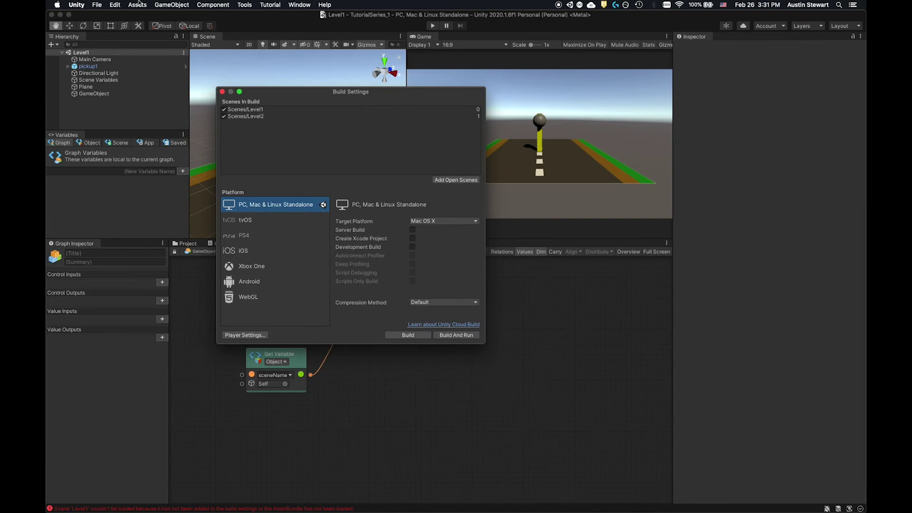
{"action": "left_click", "coordinate": [245, 335]}
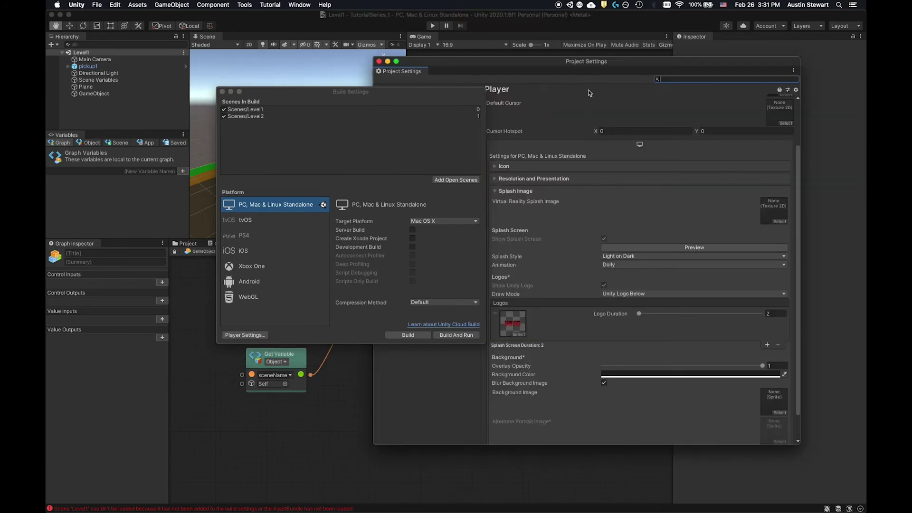
{"action": "left_click_drag", "start_coordinate": [583, 68], "coordinate": [580, 104]}
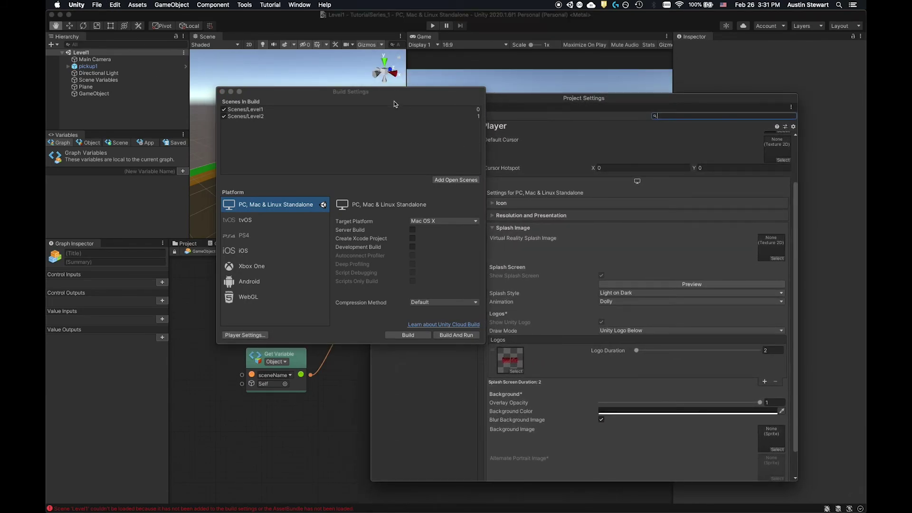
{"action": "left_click_drag", "start_coordinate": [350, 95], "coordinate": [178, 95]}
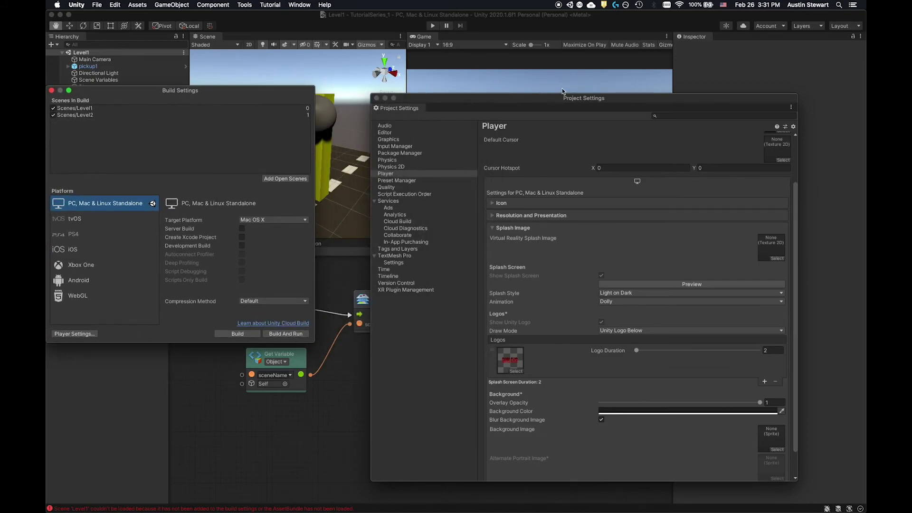
{"action": "left_click_drag", "start_coordinate": [562, 99], "coordinate": [514, 43]}
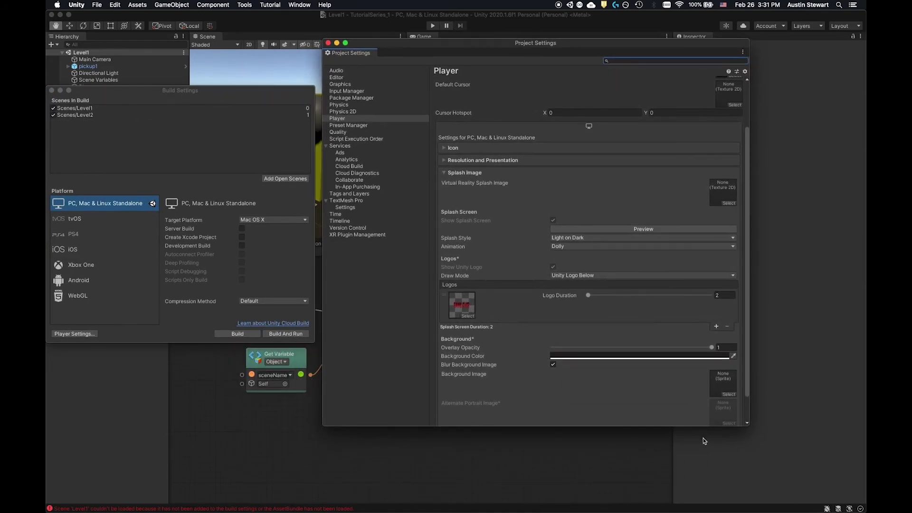
- Set the logo duration of the GameOver splash logo to 4
{"action": "left_click_drag", "start_coordinate": [588, 298], "coordinate": [595, 295]}
{"action": "left_click", "coordinate": [727, 295]}
{"action": "left_click_drag", "start_coordinate": [728, 295], "coordinate": [557, 287]}
{"action": "type", "text": "4"}
{"action": "left_click", "coordinate": [578, 311]}
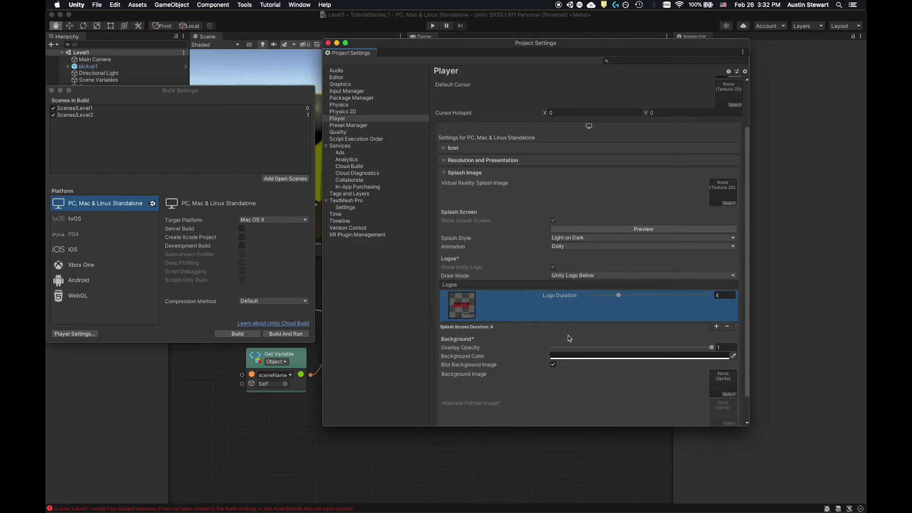
{"action": "left_click", "coordinate": [553, 365]}
- Review the rendering and Mac App Store options under Other Settings, collapse the section and close the Project Settings
{"action": "left_click_drag", "start_coordinate": [748, 344], "coordinate": [745, 441]}
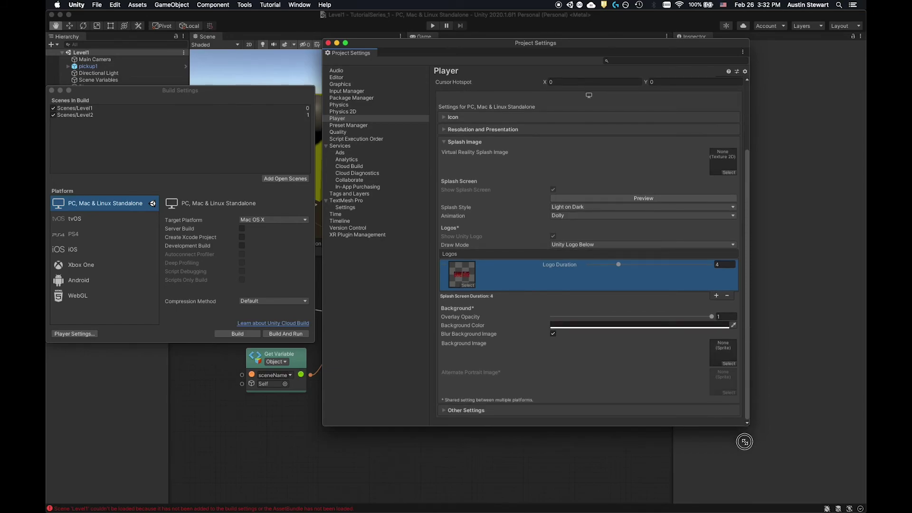
{"action": "left_click", "coordinate": [444, 412]}
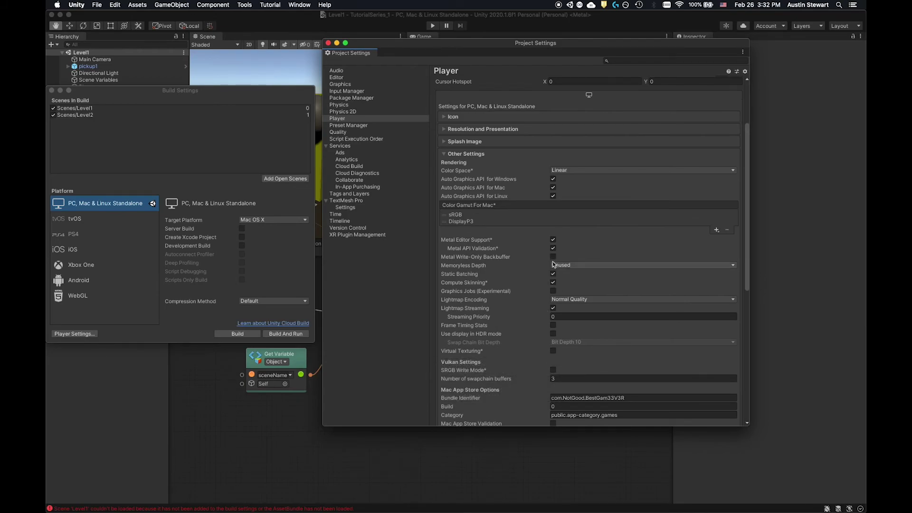
{"action": "mouse_move", "coordinate": [747, 231]}
{"action": "left_mouse_down"}
{"action": "mouse_move", "coordinate": [752, 372]}
{"action": "mouse_move", "coordinate": [746, 219]}
{"action": "left_mouse_up"}
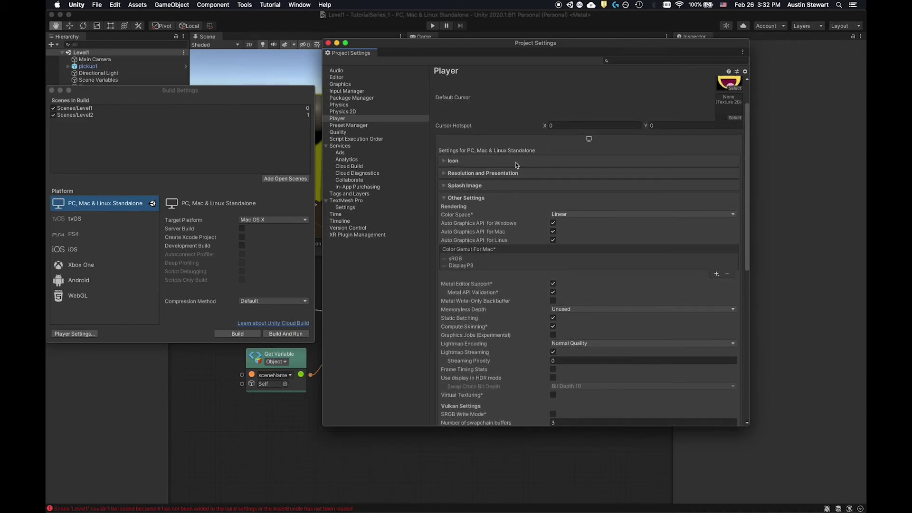
{"action": "left_click", "coordinate": [445, 198]}
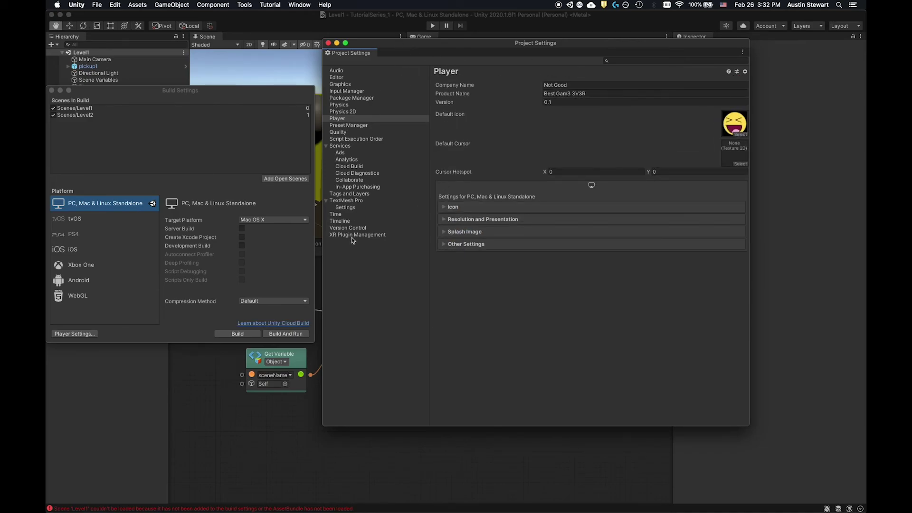
{"action": "left_click", "coordinate": [328, 44]}
- Build and run the Mac OS X standalone player, saving it as BestGame in the TutorialSeries_1 folder
{"action": "left_click_drag", "start_coordinate": [242, 98], "coordinate": [362, 64]}
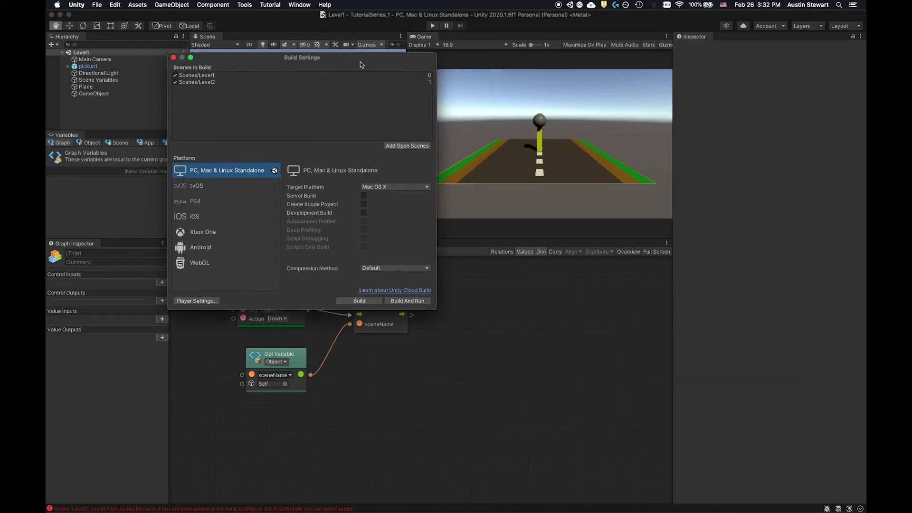
{"action": "left_click", "coordinate": [408, 301]}
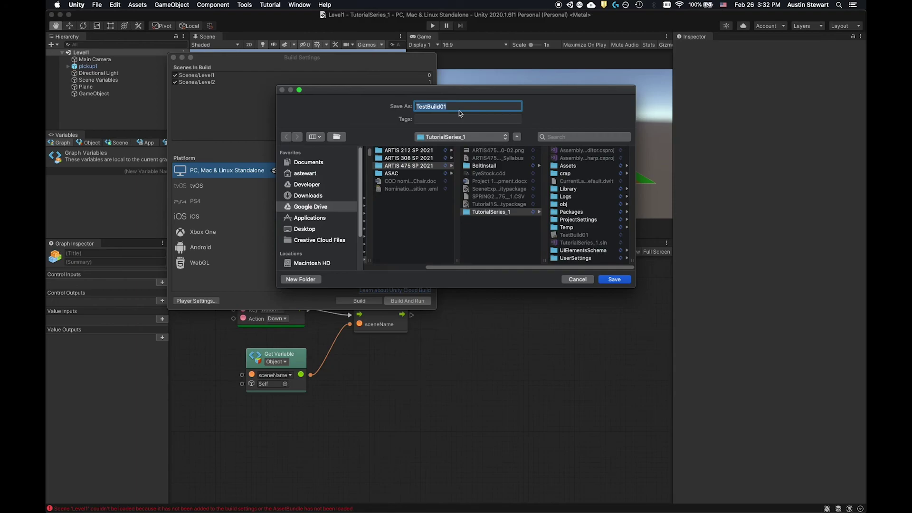
{"action": "type", "text": "BestGame"}
{"action": "left_click", "coordinate": [613, 281]}
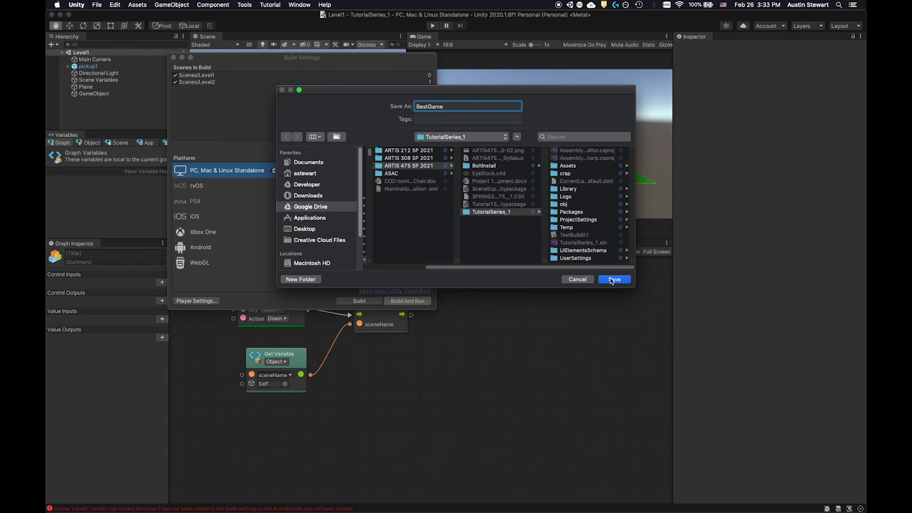
{"action": "left_click", "coordinate": [613, 280]}
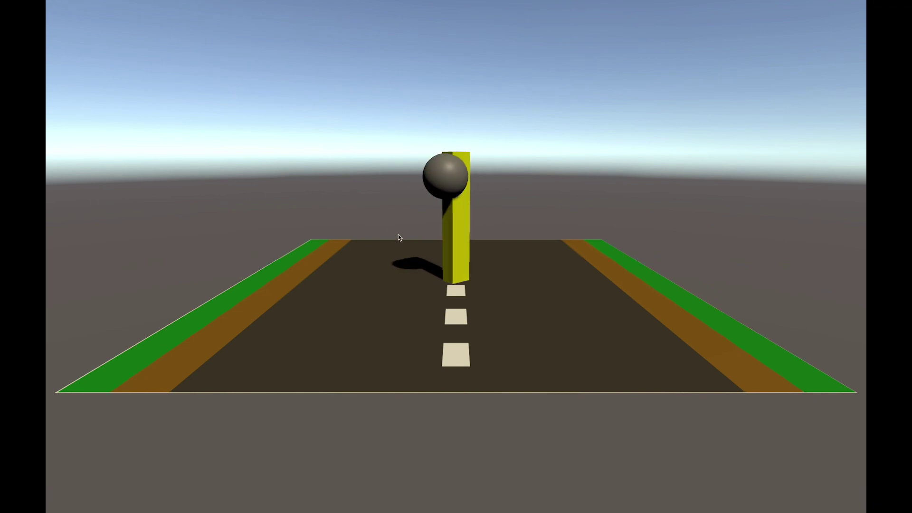
- Quit the running game build and close the Build Settings
{"action": "key", "text": "super+q"}
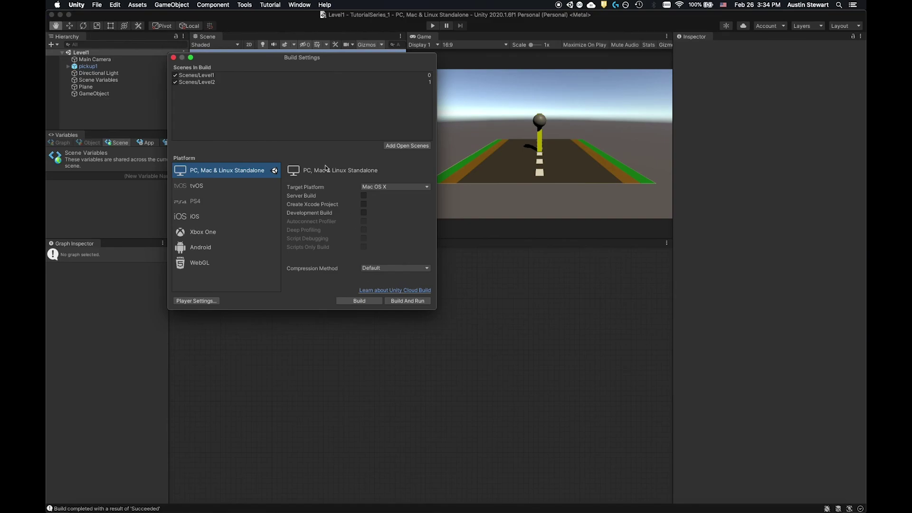
{"action": "left_click_drag", "start_coordinate": [259, 57], "coordinate": [370, 68]}
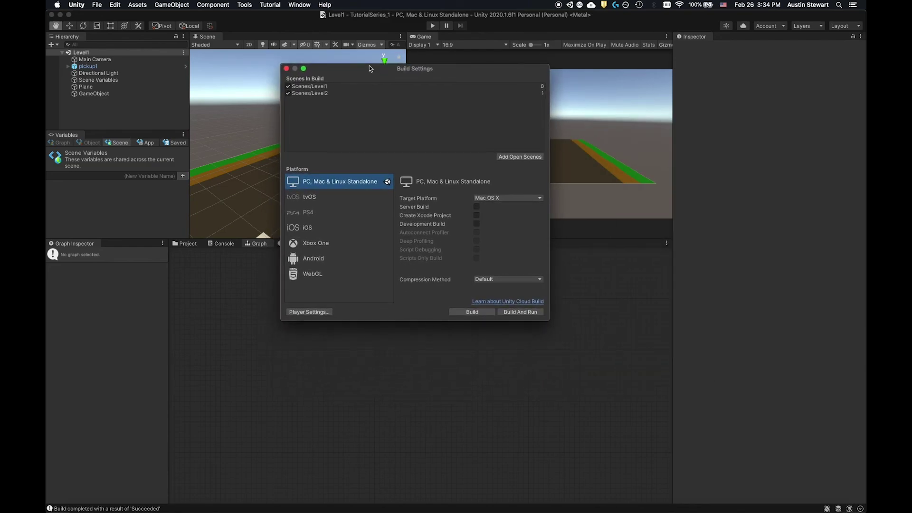
{"action": "left_click", "coordinate": [286, 69]}
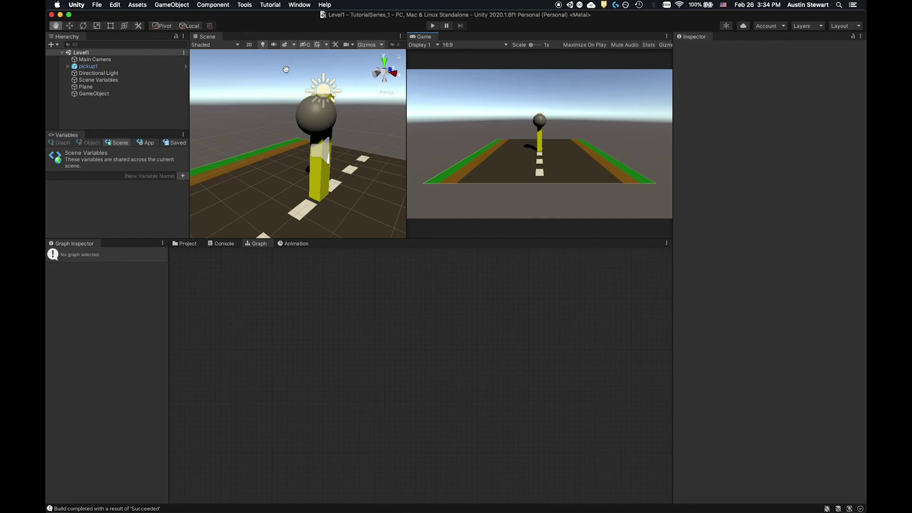